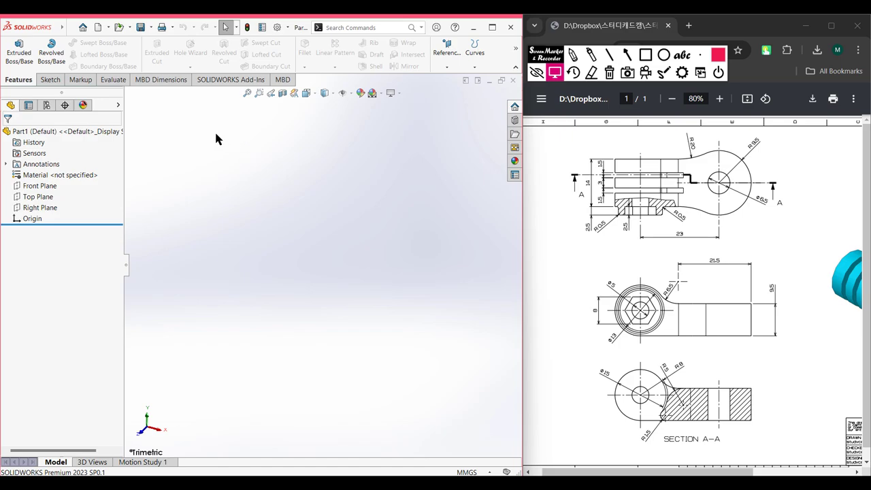
Step: Circle the isometric view of the part on the reference drawing, and clear the mark before returning to the orthographic views
left_click(573, 56)
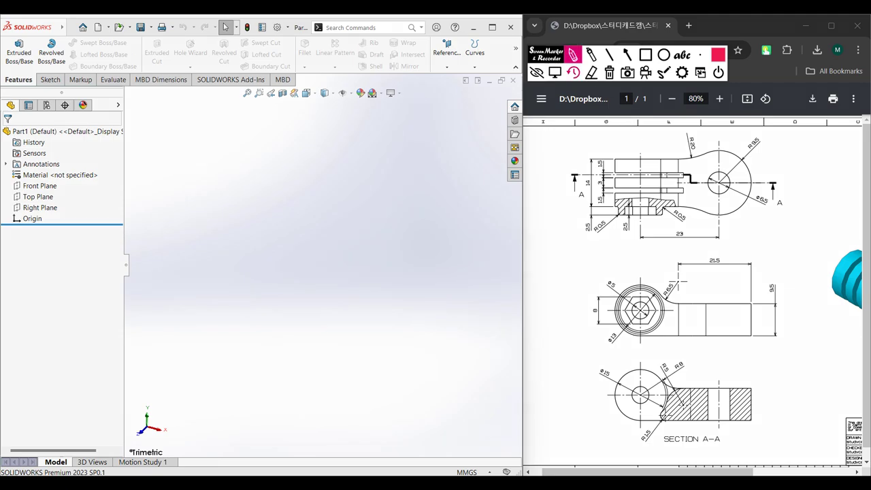
left_click(555, 72)
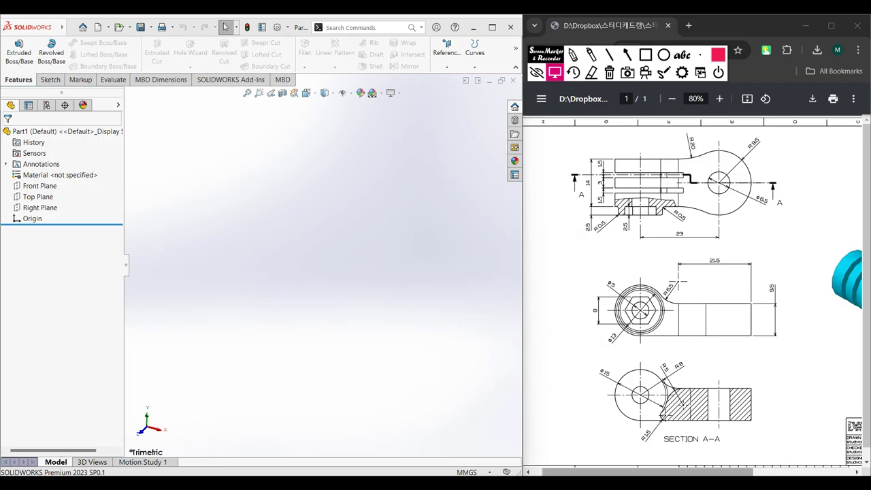
scroll(694, 148, "right", 5)
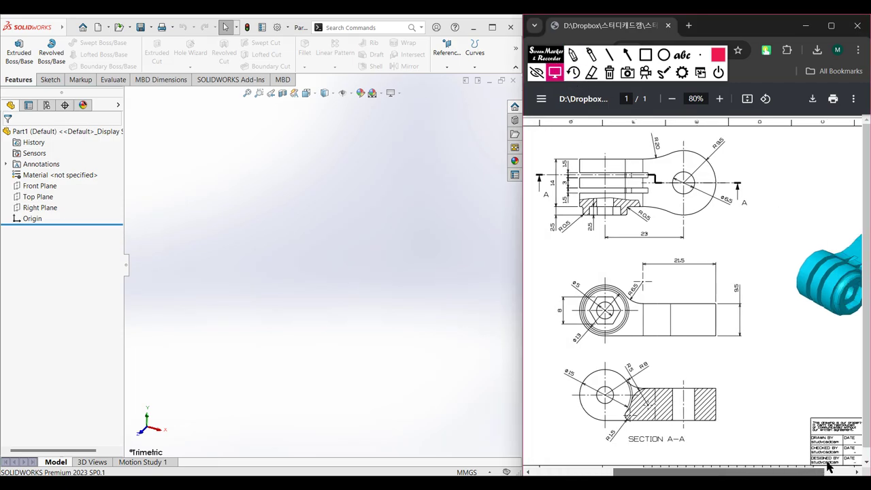
left_click(574, 56)
mouse_move(787, 217)
left_mouse_down()
mouse_move(647, 305)
mouse_move(800, 221)
left_mouse_up()
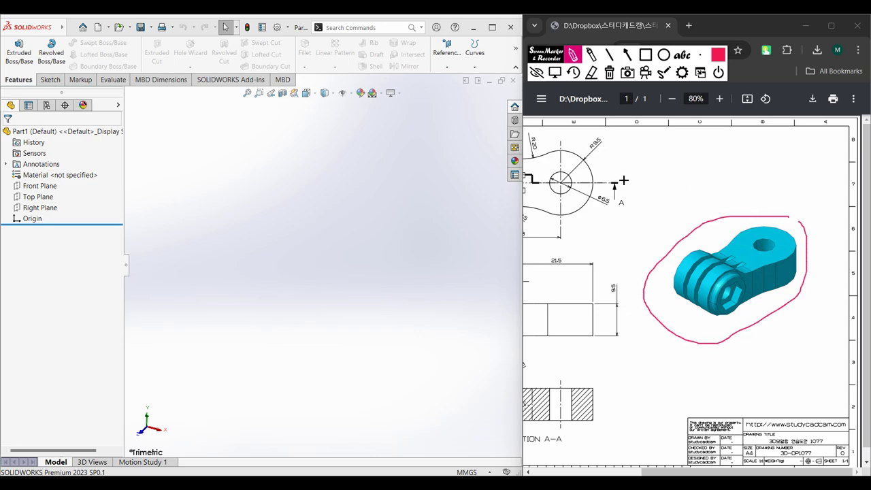
left_click(555, 72)
left_click(609, 72)
left_click(673, 472)
mouse_move(673, 472)
left_mouse_down()
mouse_move(554, 470)
mouse_move(604, 469)
left_mouse_up()
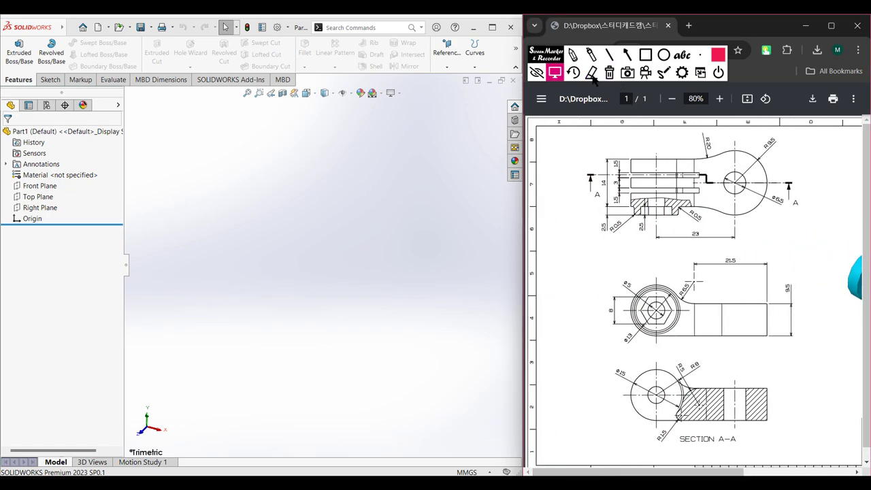
Step: Outline the two orthographic views and section A-A on the drawing, trace the section line, and clear the marks
left_click(574, 55)
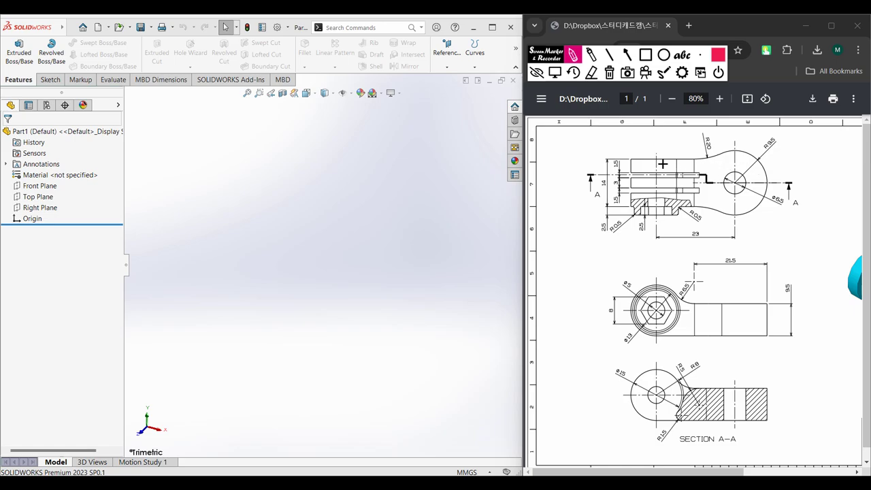
mouse_move(582, 127)
left_mouse_down()
mouse_move(835, 122)
mouse_move(836, 238)
mouse_move(607, 257)
mouse_move(596, 131)
left_mouse_up()
left_click_drag(719, 188, 751, 175)
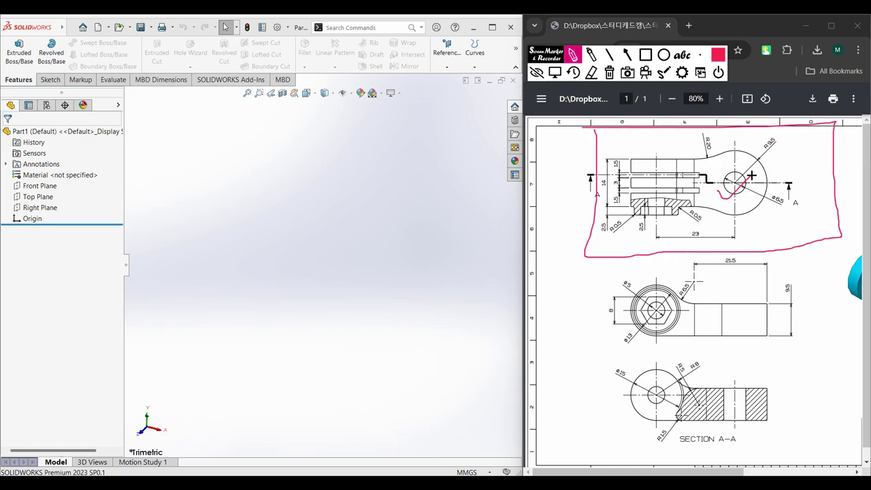
mouse_move(798, 266)
left_mouse_down()
mouse_move(734, 267)
mouse_move(578, 315)
mouse_move(577, 360)
mouse_move(775, 355)
mouse_move(813, 266)
mouse_move(793, 267)
left_mouse_up()
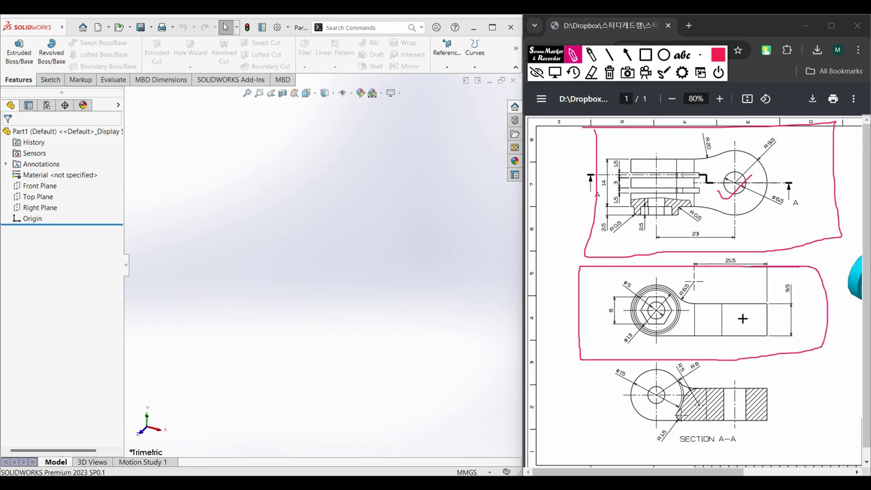
left_click_drag(602, 371, 796, 369)
left_click_drag(800, 182, 573, 176)
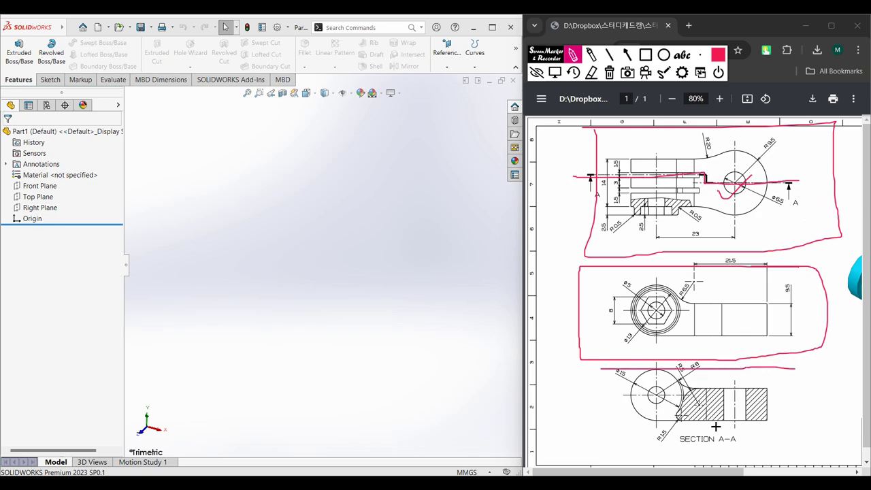
mouse_move(610, 368)
left_mouse_down()
mouse_move(597, 436)
mouse_move(602, 447)
mouse_move(679, 455)
mouse_move(771, 446)
mouse_move(799, 399)
mouse_move(794, 360)
left_mouse_up()
left_click_drag(715, 187, 747, 182)
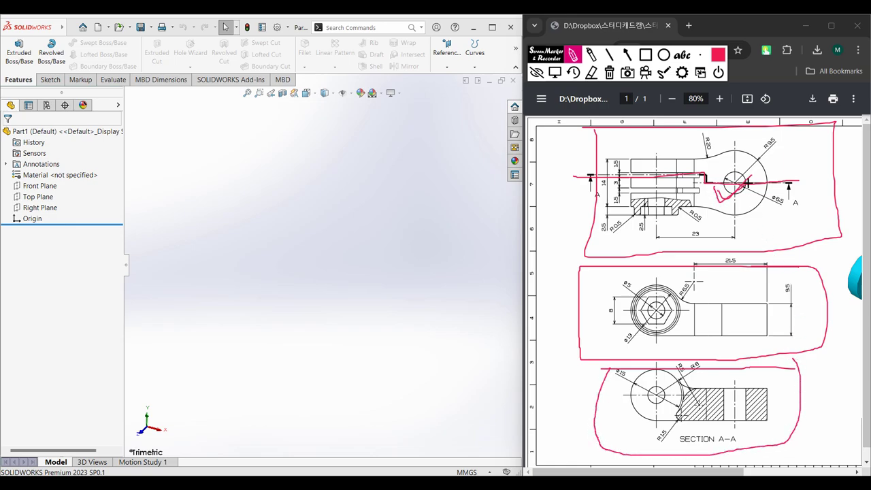
mouse_move(696, 304)
left_mouse_down()
mouse_move(724, 308)
mouse_move(740, 295)
left_mouse_up()
mouse_move(686, 393)
left_mouse_down()
mouse_move(694, 407)
mouse_move(743, 378)
left_mouse_up()
left_click(610, 72)
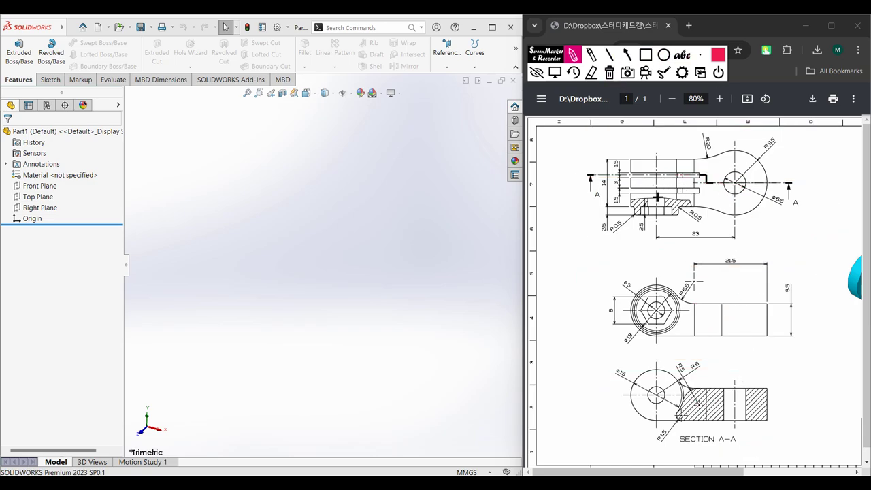
Step: Trace the arm's centreline and straight sides on the upper view and circle the 23 and 14 dimensions
left_click_drag(657, 181, 719, 182)
mouse_move(704, 226)
left_mouse_down()
mouse_move(682, 242)
mouse_move(698, 232)
left_mouse_up()
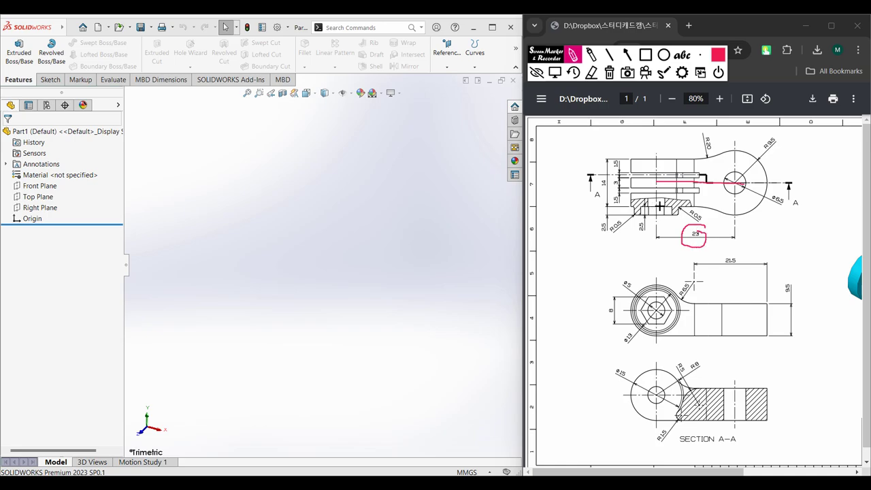
left_click_drag(661, 206, 732, 205)
left_click_drag(658, 159, 735, 158)
mouse_move(607, 175)
left_mouse_down()
mouse_move(612, 195)
mouse_move(604, 173)
mouse_move(617, 177)
left_mouse_up()
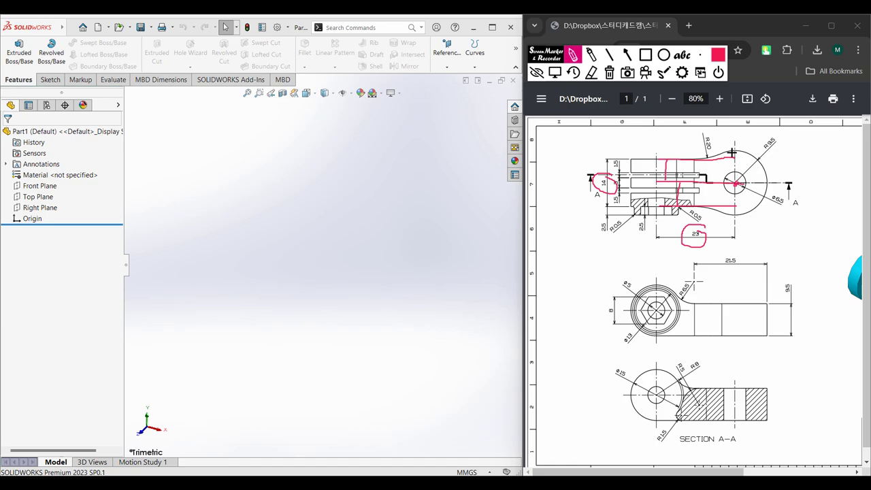
Step: Mark the rounded end, the R9.5 and R20 radii and the 9.5 thickness on the drawing, and clear all marks
left_click_drag(733, 149, 752, 155)
left_click_drag(721, 149, 709, 164)
mouse_move(780, 139)
left_mouse_down()
mouse_move(752, 140)
mouse_move(771, 161)
mouse_move(778, 140)
left_mouse_up()
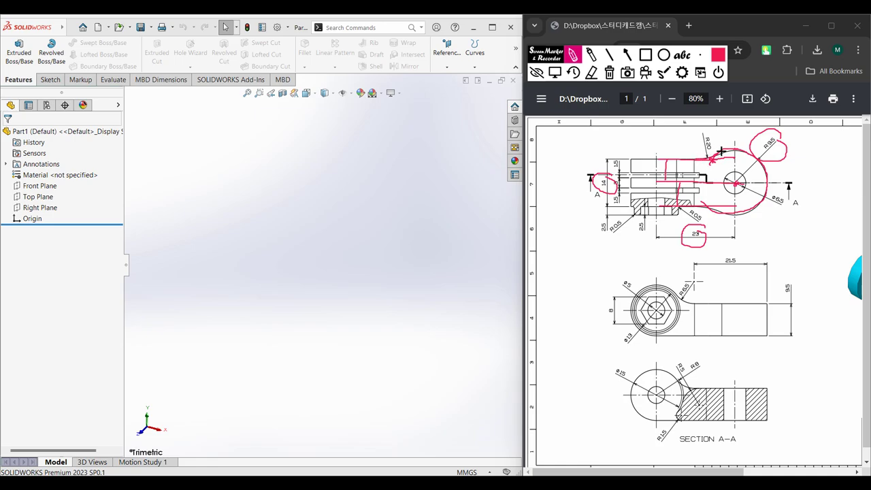
mouse_move(717, 137)
left_mouse_down()
mouse_move(697, 148)
mouse_move(712, 155)
mouse_move(719, 136)
left_mouse_up()
left_click_drag(742, 307, 742, 302)
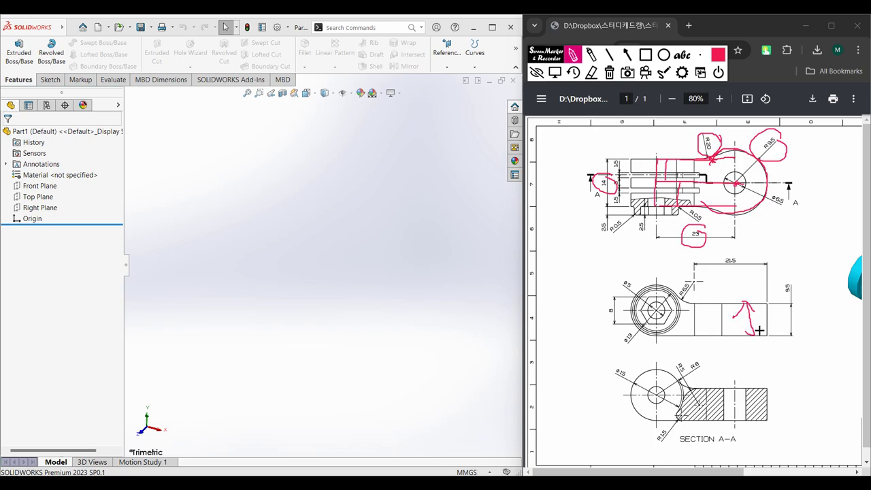
mouse_move(795, 280)
left_mouse_down()
mouse_move(782, 299)
mouse_move(789, 282)
left_mouse_up()
left_click(609, 72)
left_click(554, 72)
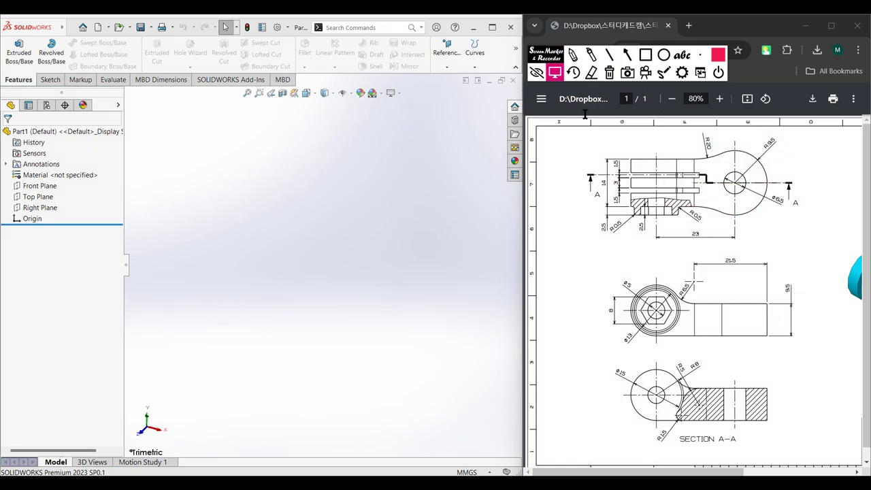
Step: Start a sketch on the Top Plane and draw a 23 mm vertical line upward from the origin
left_click(31, 197)
right_click(32, 198)
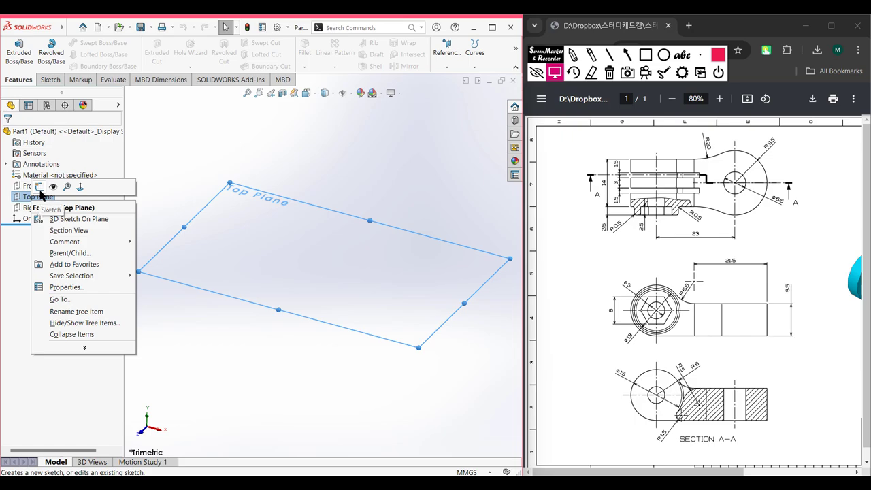
left_click(40, 191)
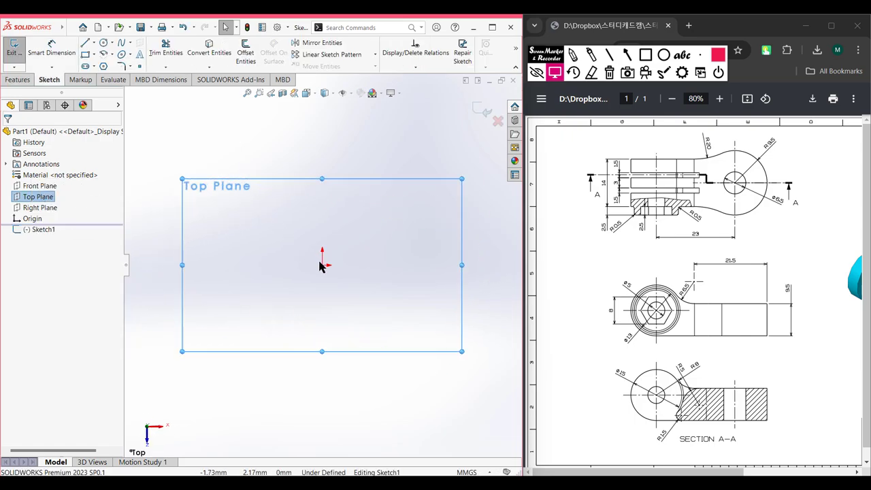
left_click(85, 44)
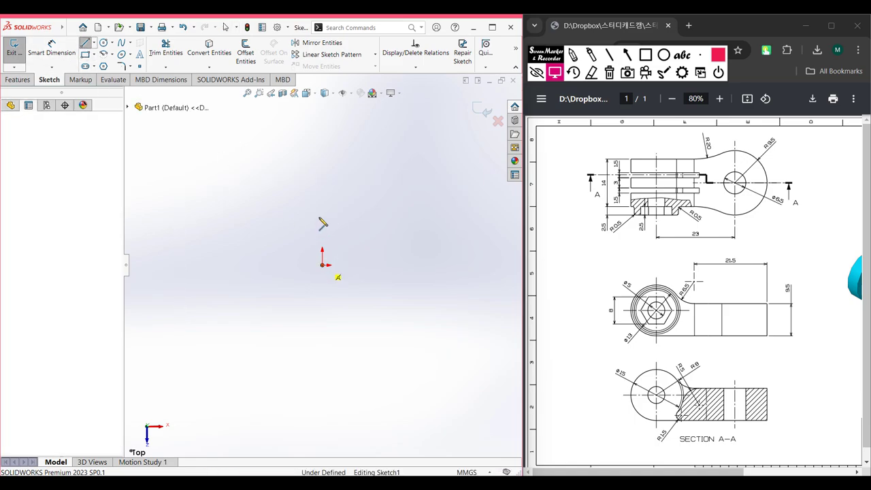
left_click(323, 265)
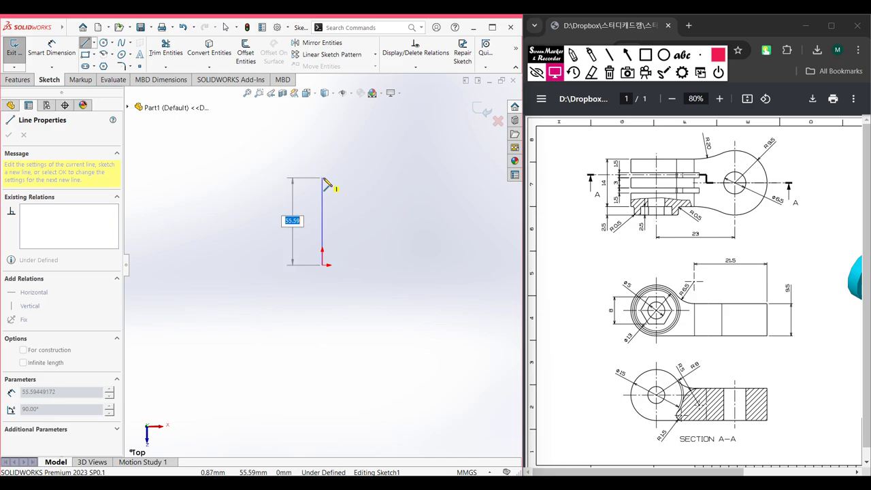
type("23")
key("Return")
key("ctrl+7")
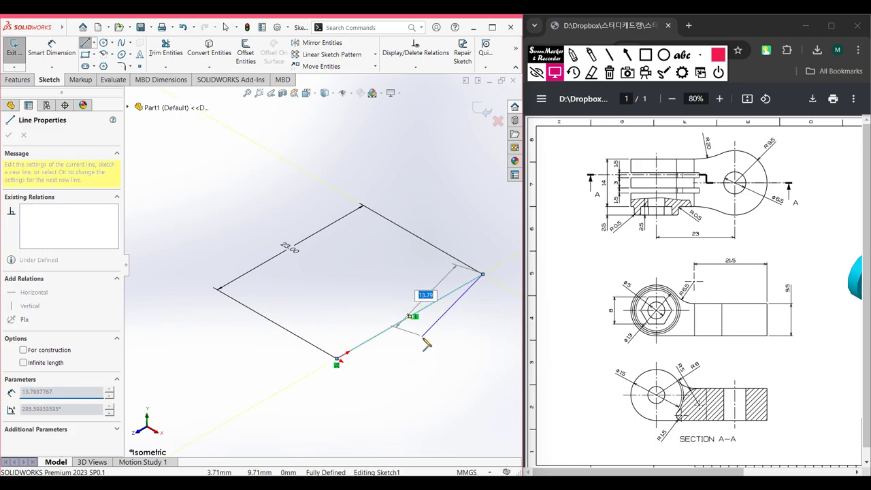
left_click(481, 274)
key("Escape")
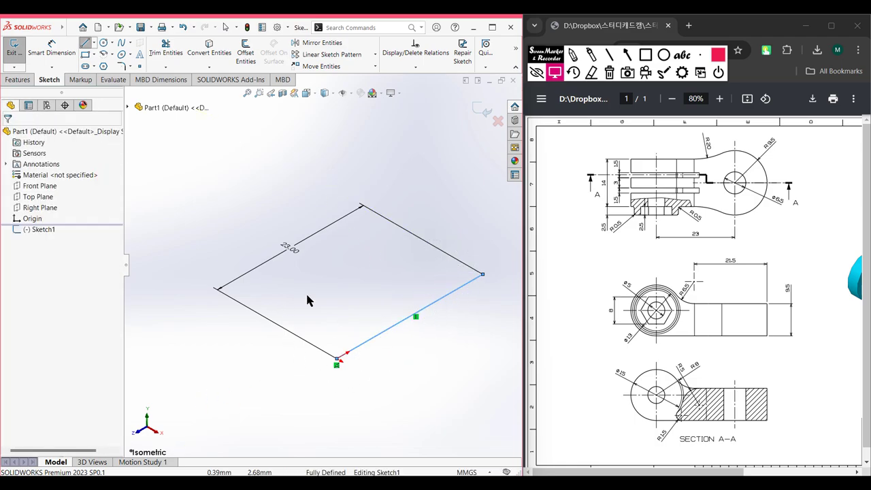
key("Escape")
Step: Move the vertical line's 23 mm dimension close to the line in the top view
key("ctrl+5")
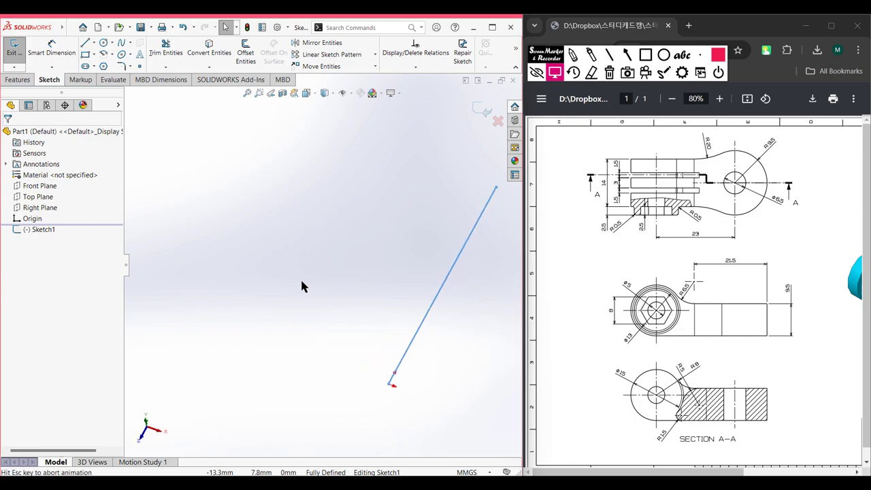
scroll(279, 264, "down", 2)
scroll(278, 265, "up", 3)
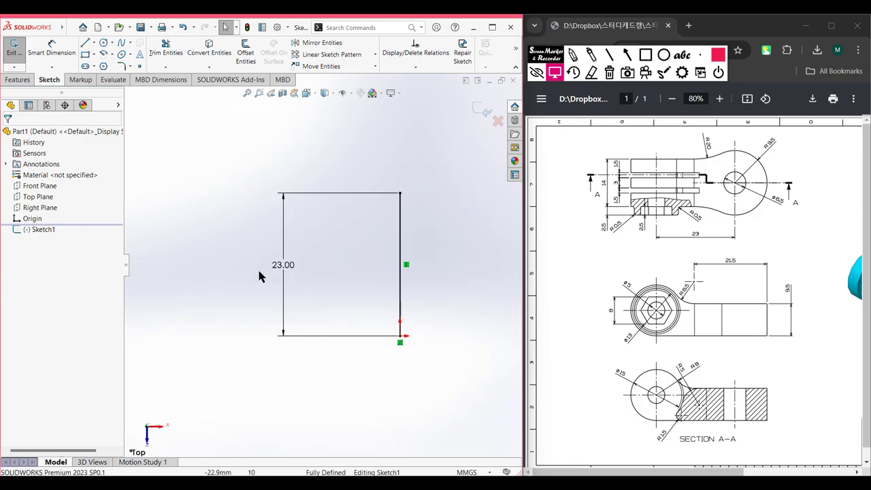
left_click(283, 265)
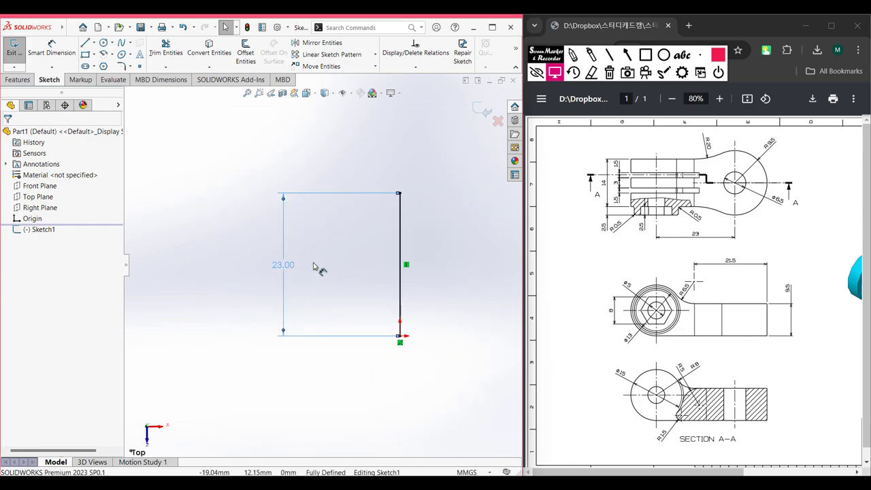
left_click(284, 266)
key("Delete")
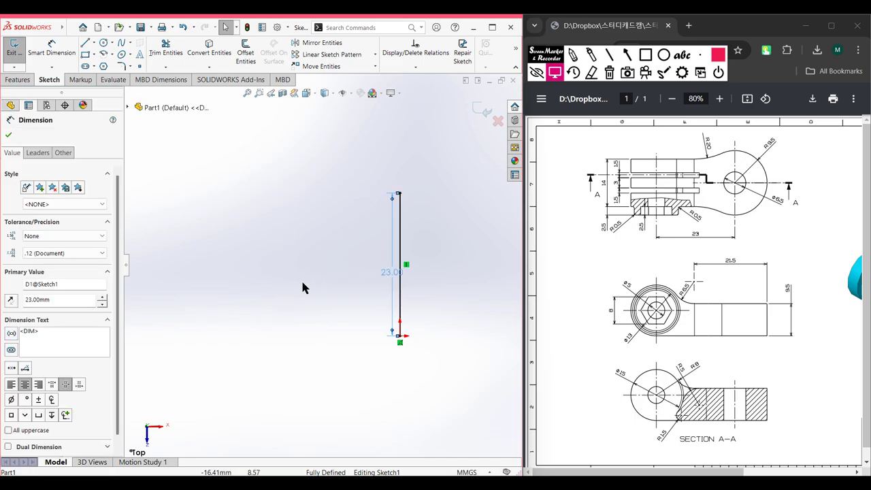
Step: Offset the vertical line bi-directionally by 14/2 (7 mm) with dimensions added
left_click(246, 54)
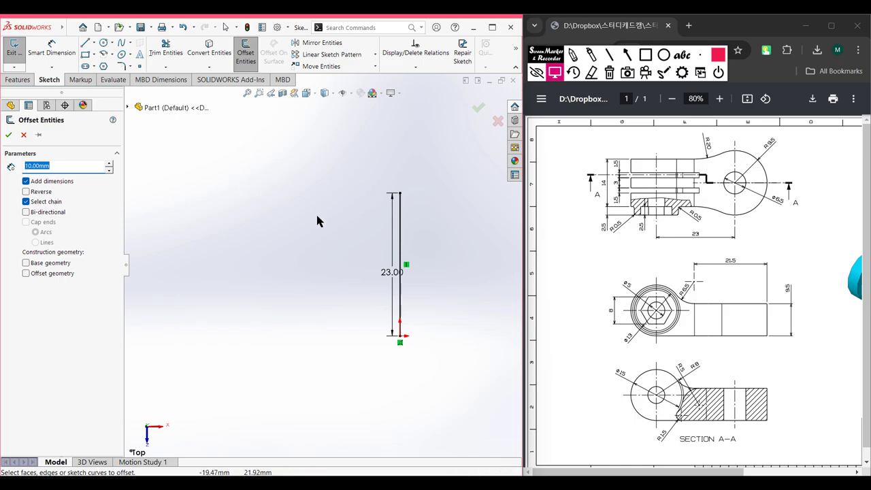
left_click(399, 238)
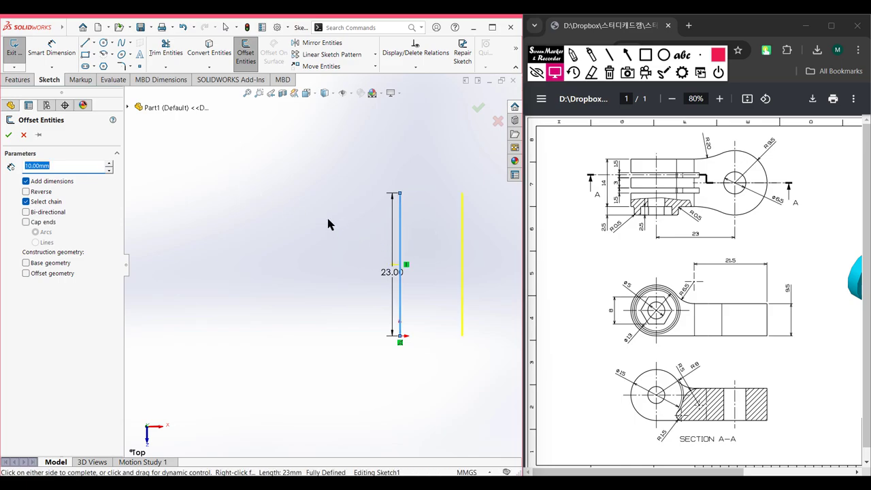
type("14/2")
key("Return")
left_click(26, 211)
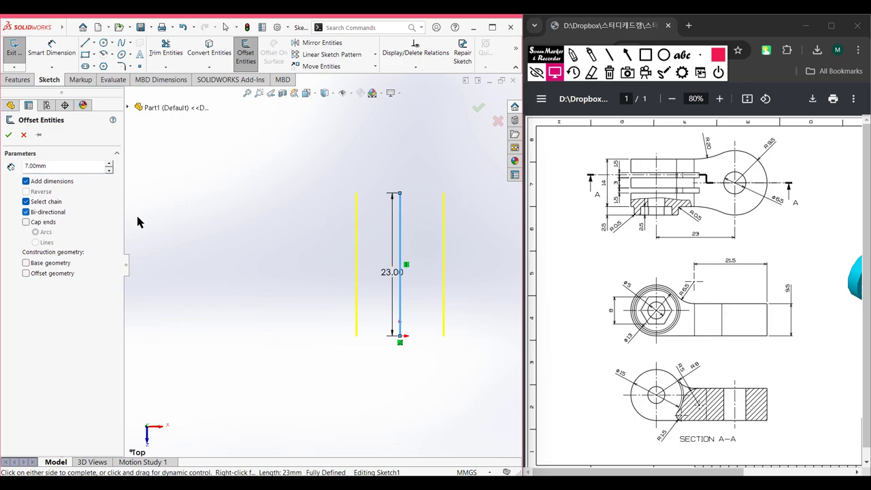
left_click(8, 135)
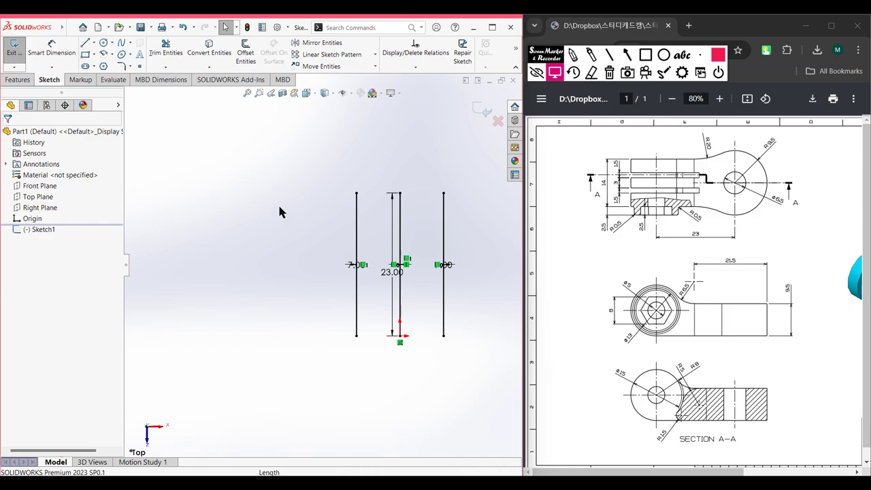
Step: Convert the middle vertical line to construction geometry
left_click(166, 48)
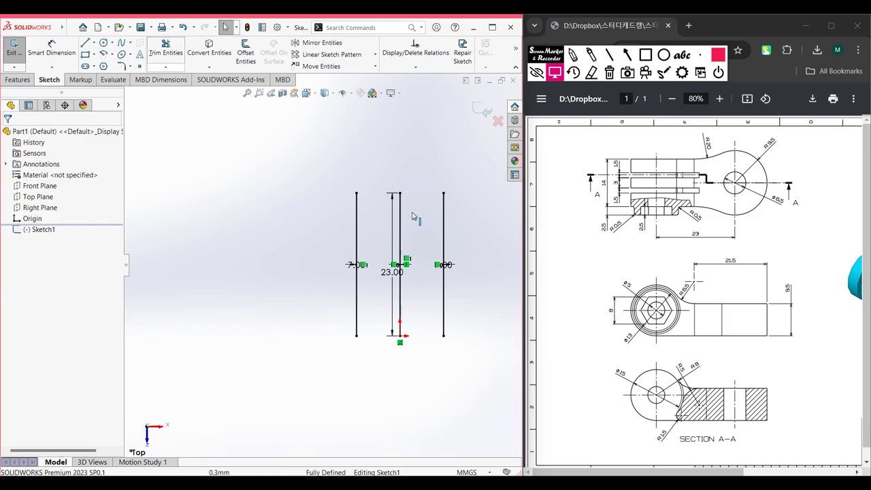
right_click(251, 150)
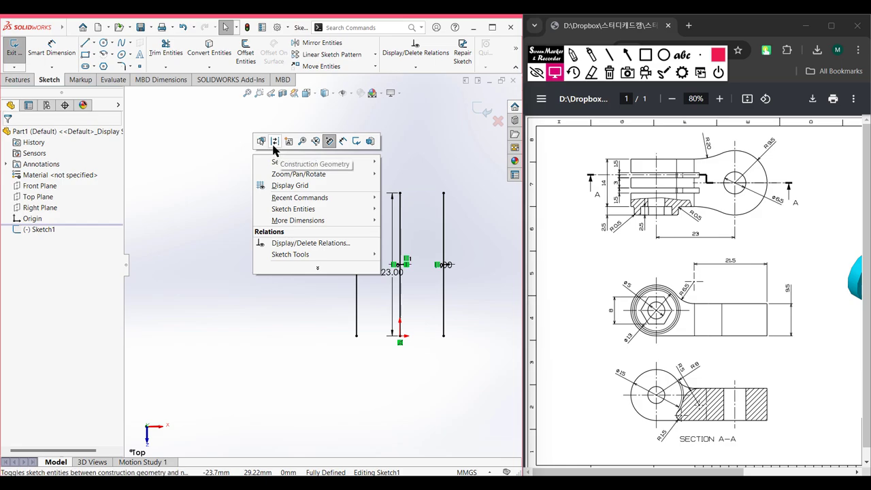
left_click(274, 145)
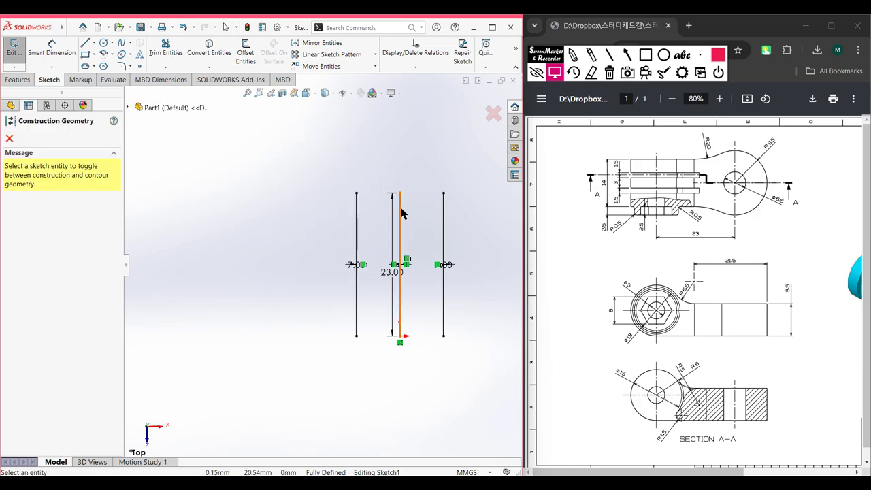
left_click(402, 215)
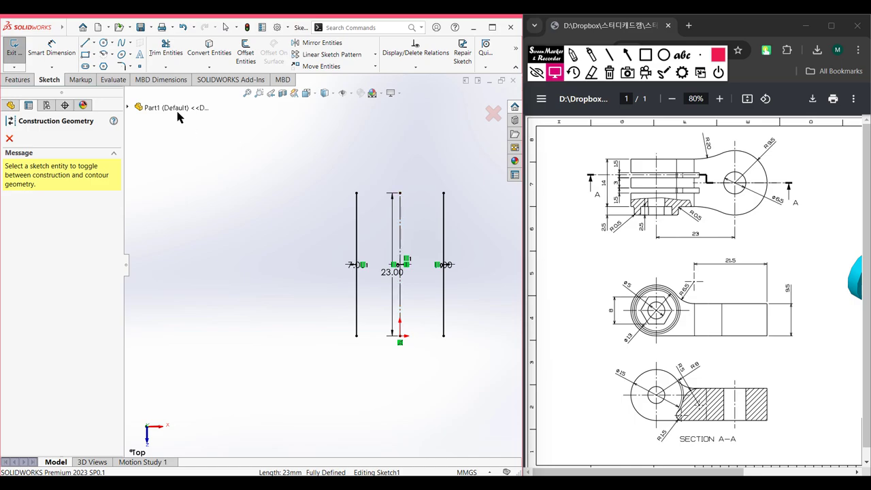
left_click(9, 138)
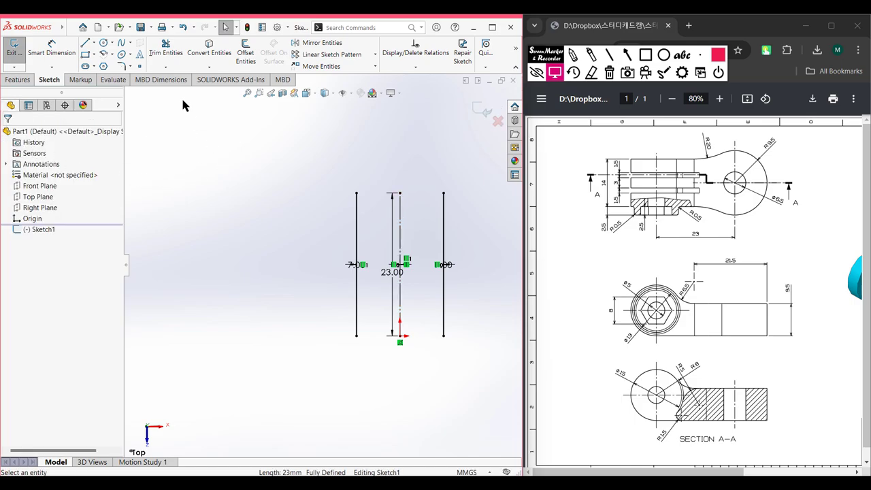
Step: Draw a circle centred on the upper end of the construction line with a diameter of 9.5*2 (19 mm)
left_click(103, 42)
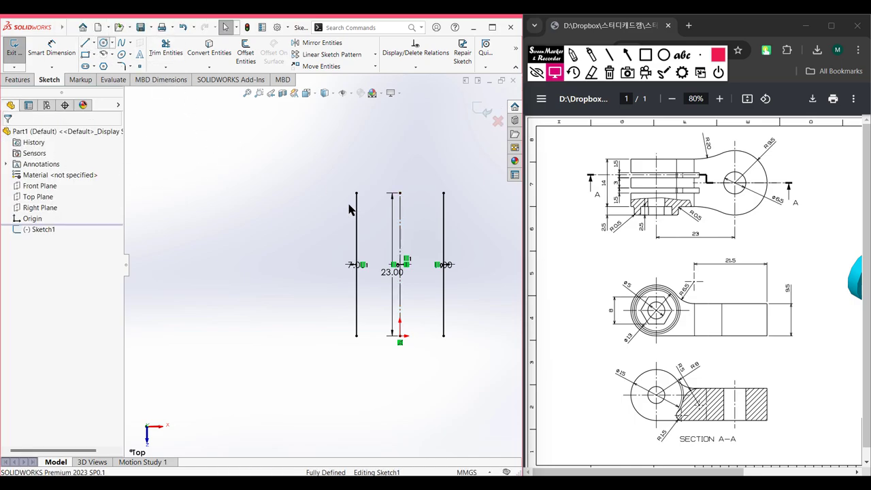
left_click(400, 193)
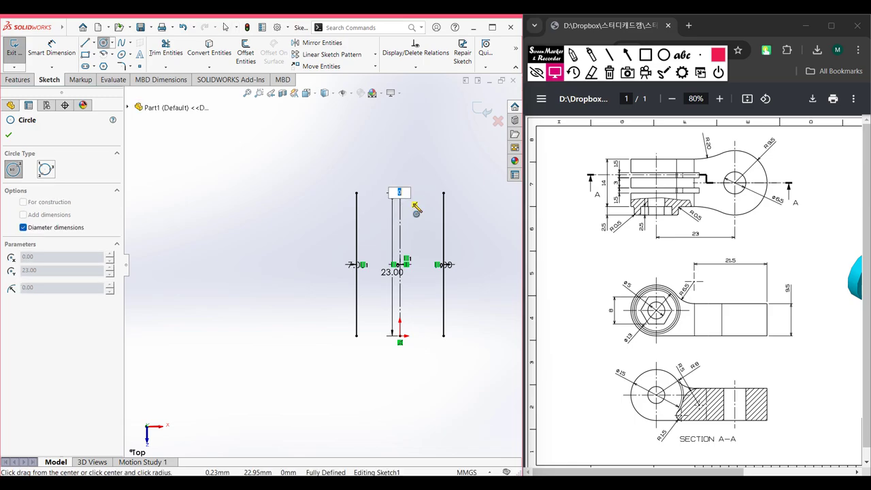
type("9.5*2")
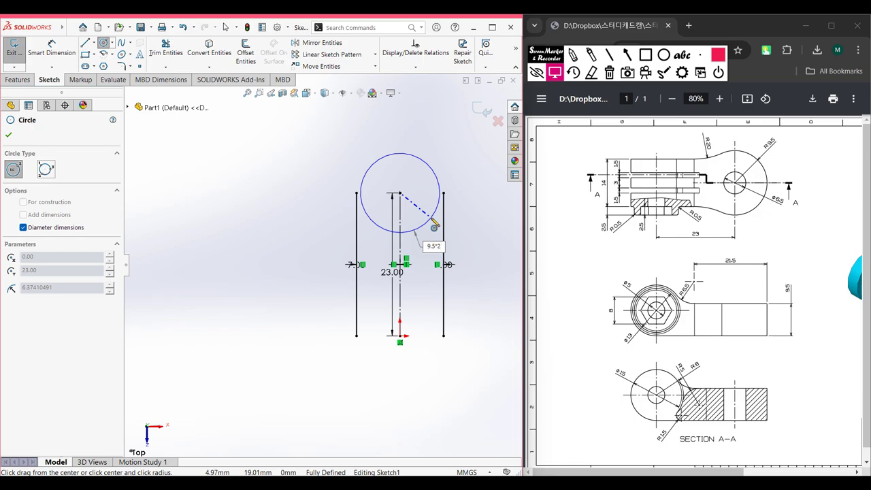
key("Return")
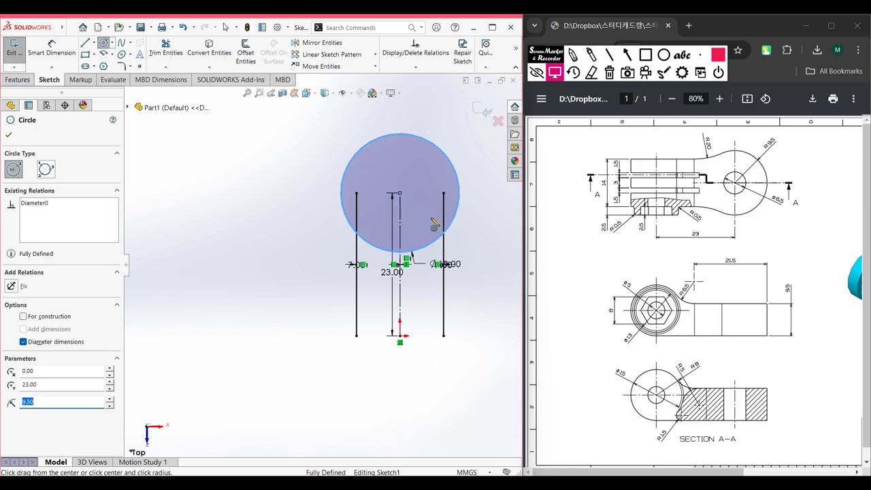
key("Escape")
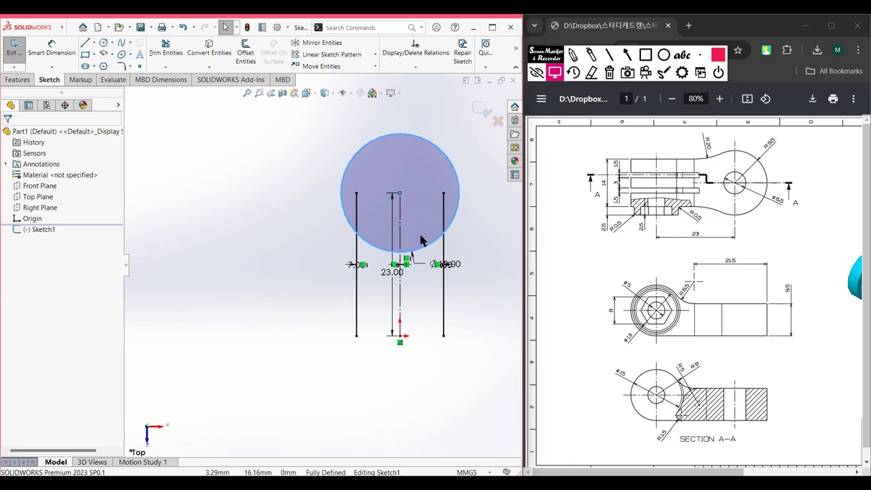
Step: Trim the parts of both side lines inside the circle and the circle's lower arc between the lines
scroll(419, 235, "down", 3)
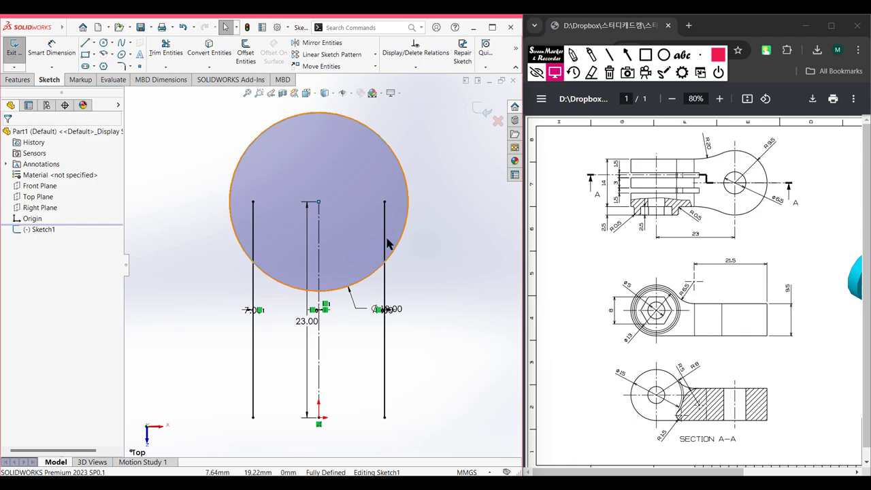
left_click(163, 53)
left_click_drag(253, 218, 272, 297)
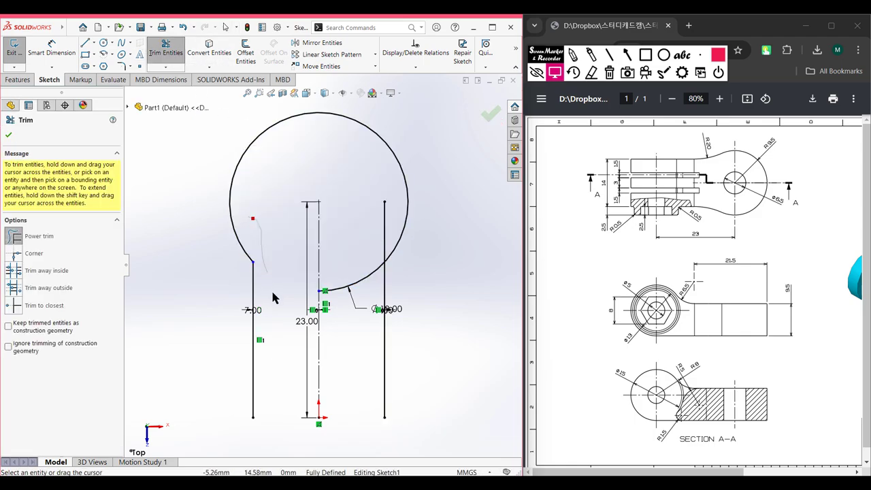
mouse_move(366, 277)
left_mouse_down()
mouse_move(361, 251)
mouse_move(393, 216)
left_mouse_up()
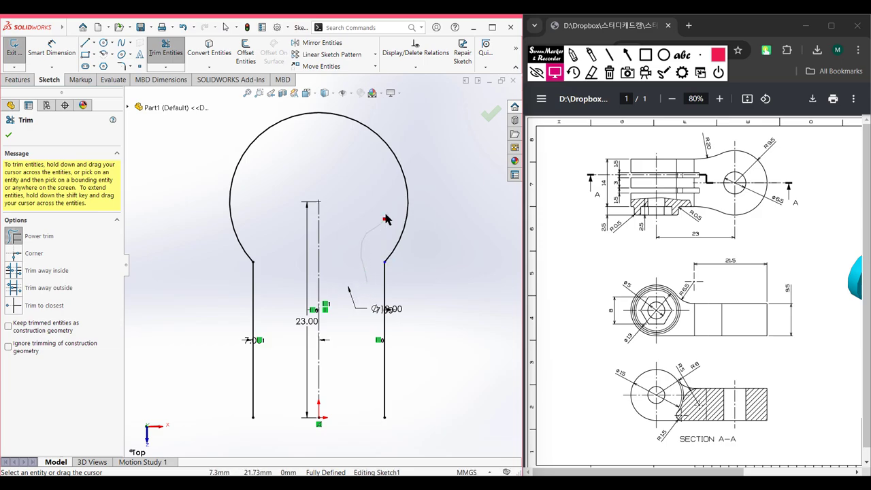
left_click(8, 134)
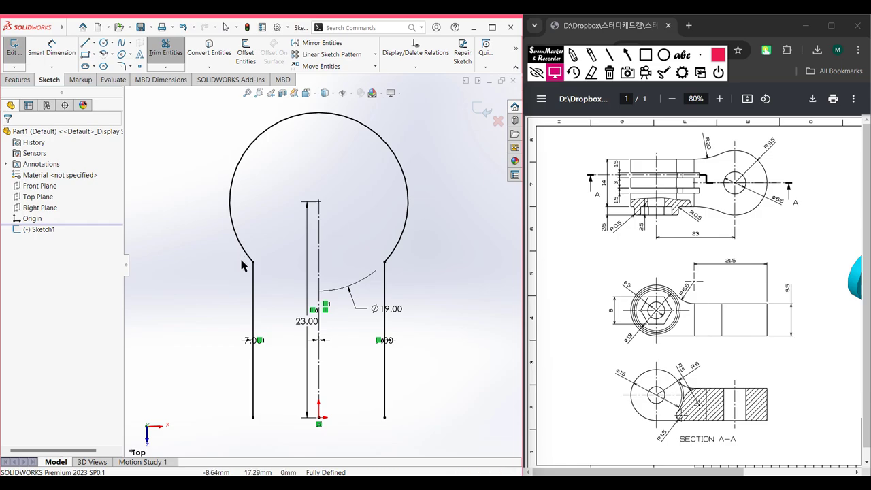
key("Escape")
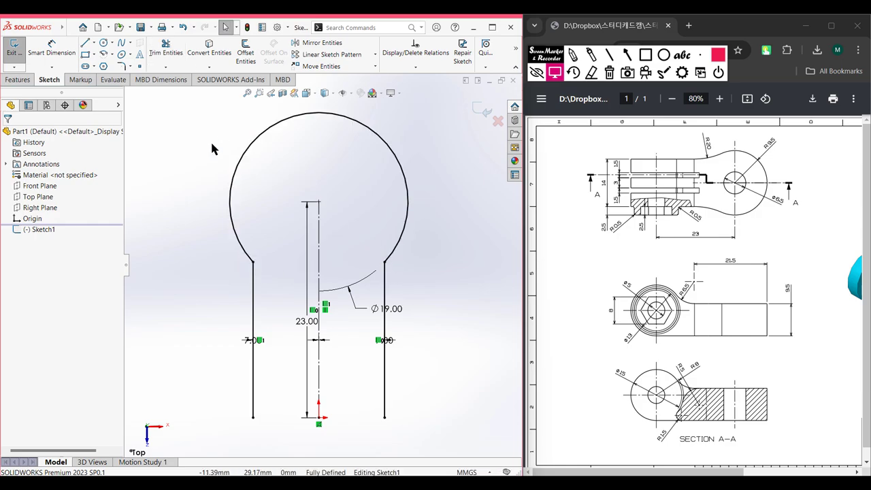
Step: Add 20 mm sketch fillets at the two corners where the side lines meet the circle's arc
left_click(123, 67)
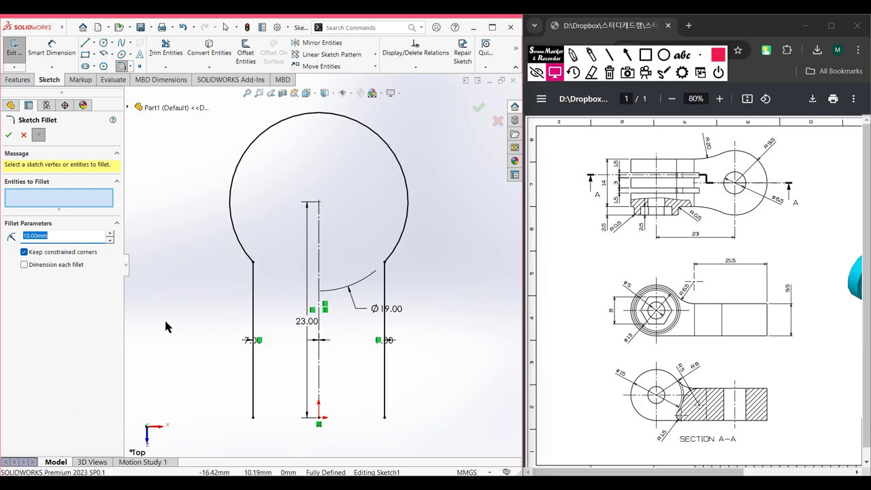
type("20")
left_click(253, 262)
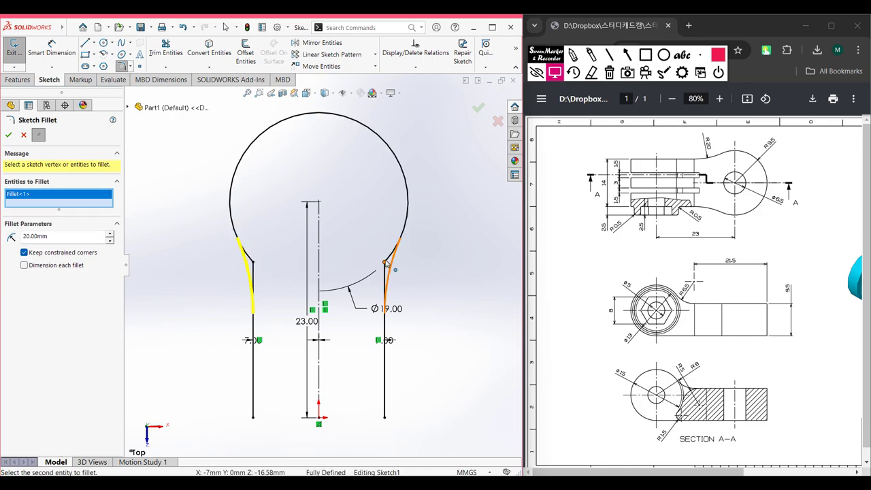
left_click(385, 262)
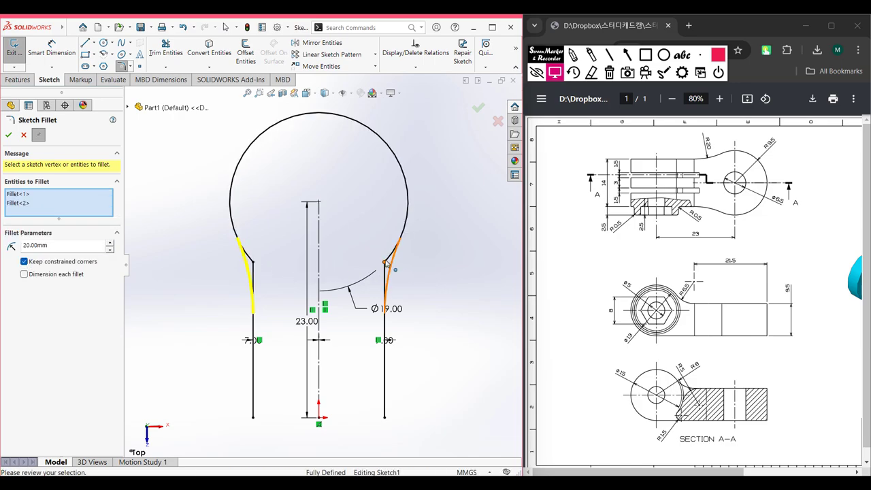
left_click(8, 134)
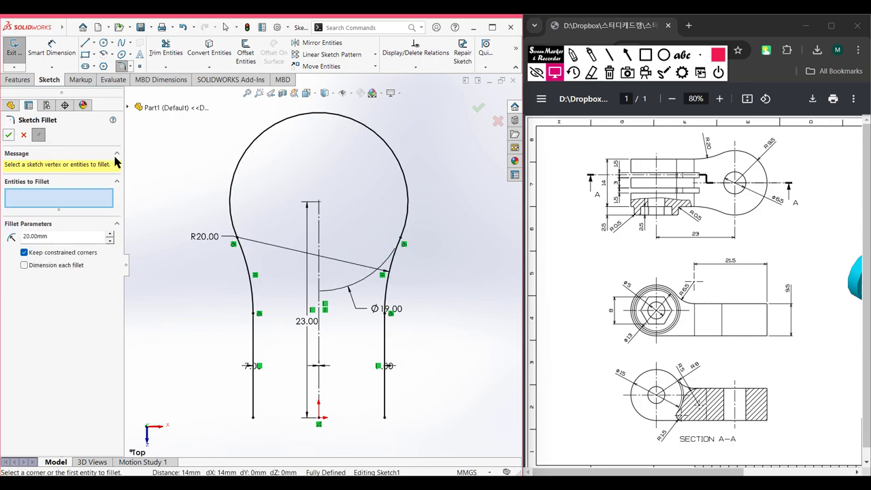
left_click(8, 134)
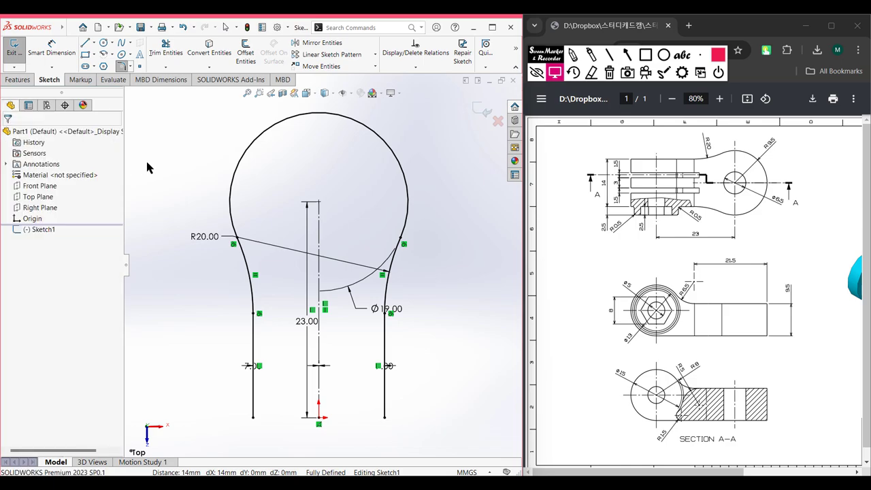
Step: Close the profile with a horizontal line joining the lower ends of the two side lines through the origin
left_click(85, 42)
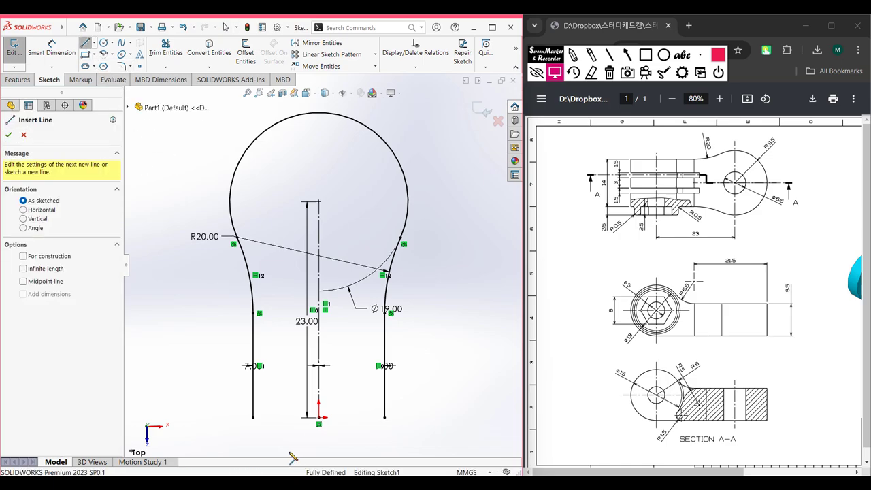
left_click(253, 417)
left_click(385, 417)
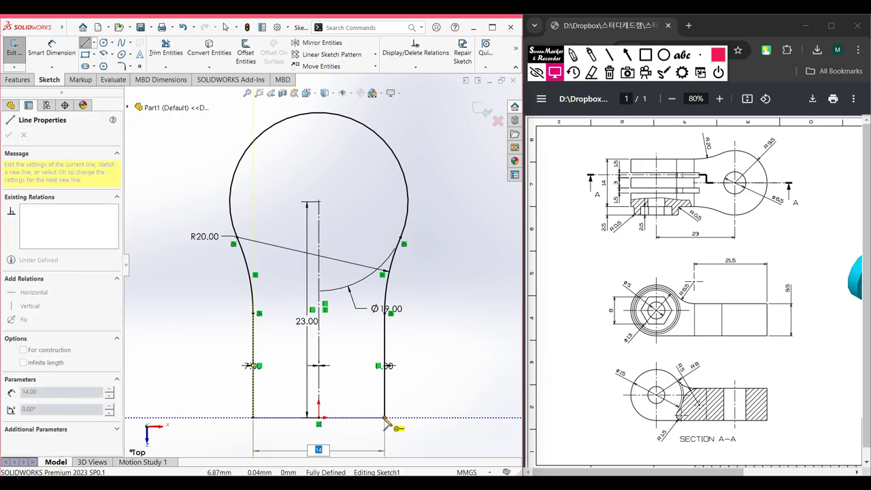
key("Escape")
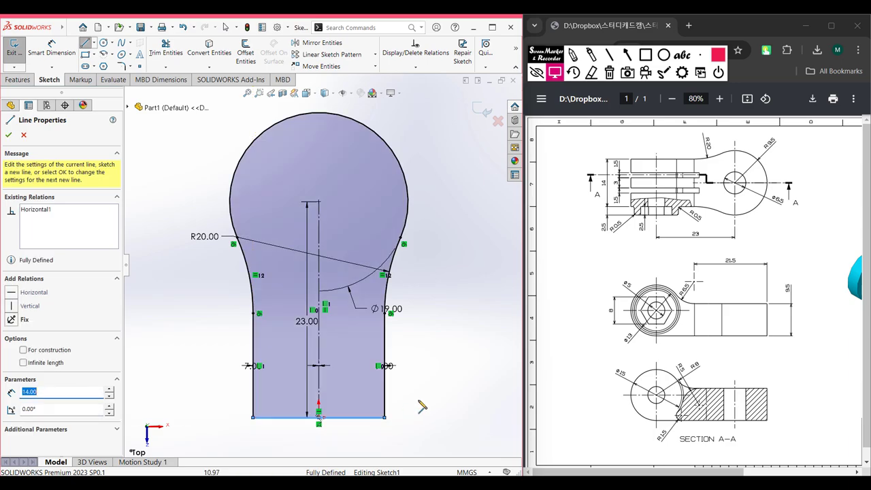
key("Escape")
key("Escape")
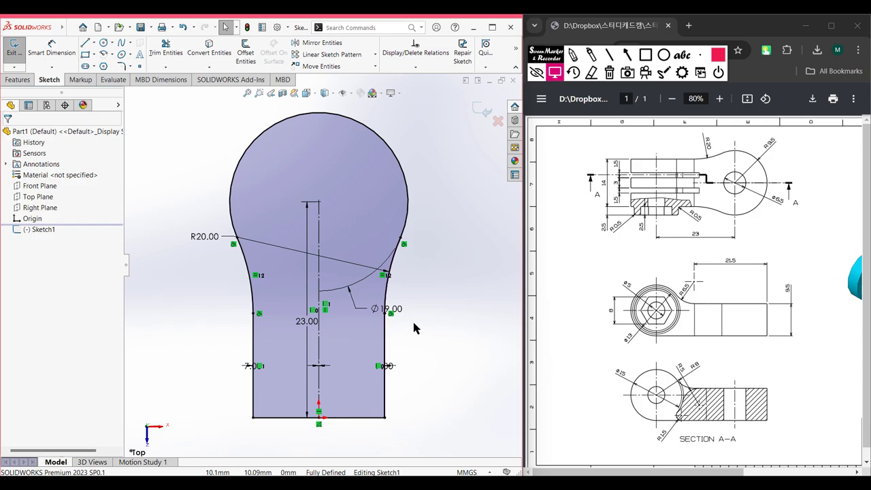
Step: Extrude the closed arm profile upward as a blind boss with a depth of 9.5 mm
key("ctrl+7")
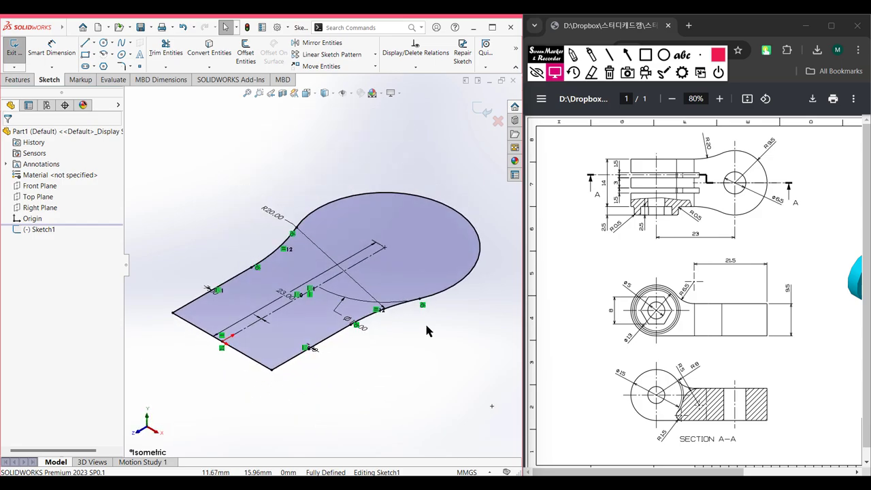
left_click(18, 80)
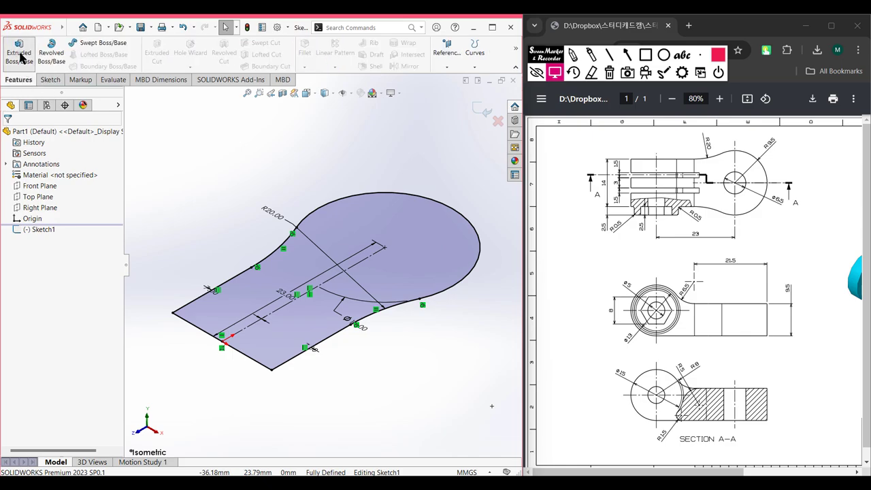
left_click(19, 53)
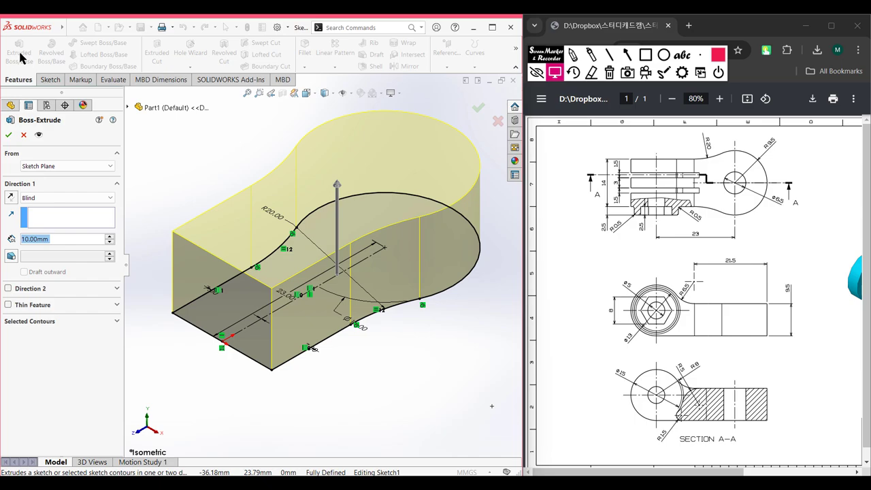
type("9.5")
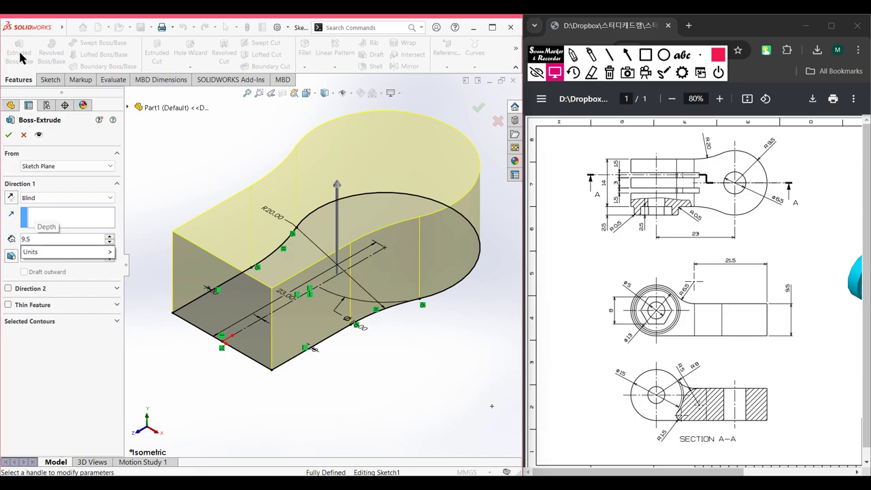
key("Return")
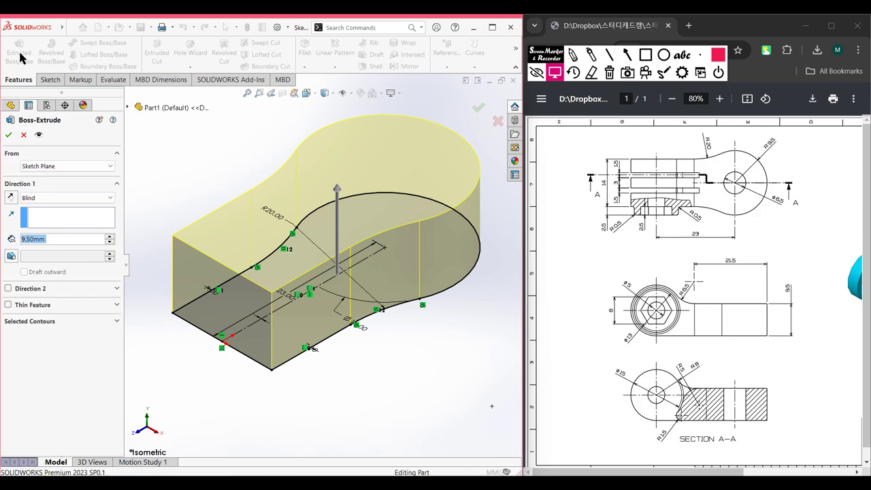
key("Return")
left_click(189, 159)
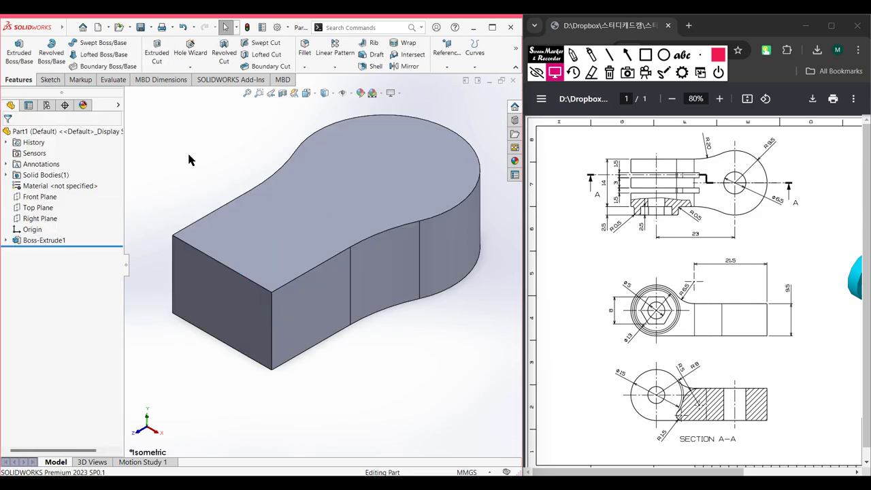
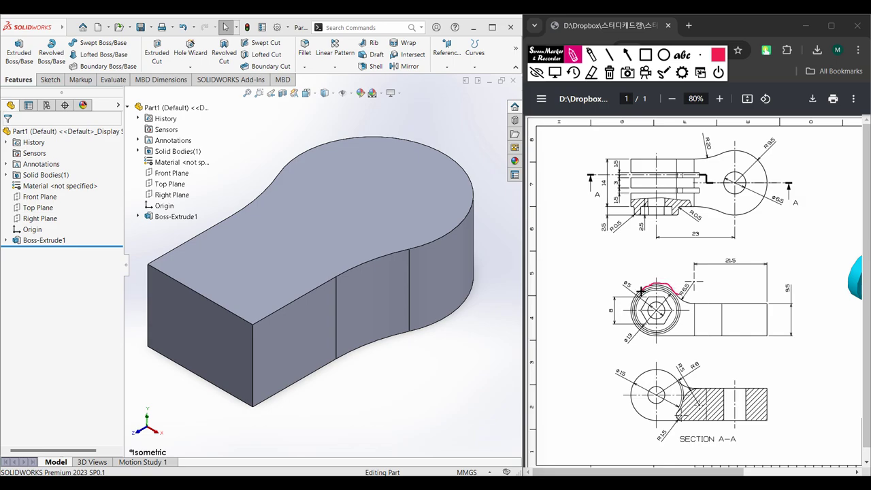
Step: Examine the reference drawing's Ø15 round end in the side and section views and its 14 mm width in the top view
mouse_move(632, 304)
left_mouse_down()
mouse_move(640, 327)
mouse_move(671, 327)
left_mouse_up()
left_click_drag(680, 296, 690, 318)
mouse_move(634, 367)
left_mouse_down()
mouse_move(611, 368)
mouse_move(616, 381)
mouse_move(632, 363)
left_mouse_up()
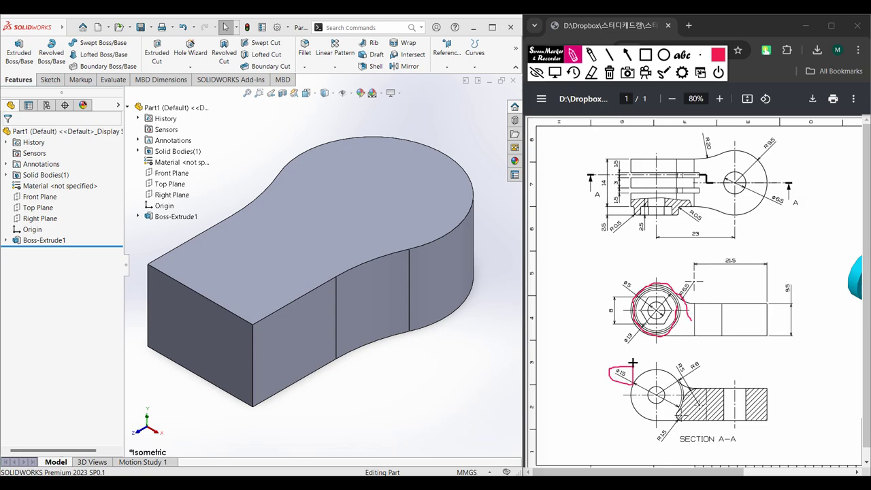
mouse_move(679, 377)
left_mouse_down()
mouse_move(660, 367)
mouse_move(645, 372)
mouse_move(642, 411)
mouse_move(669, 420)
mouse_move(682, 414)
mouse_move(679, 385)
left_mouse_up()
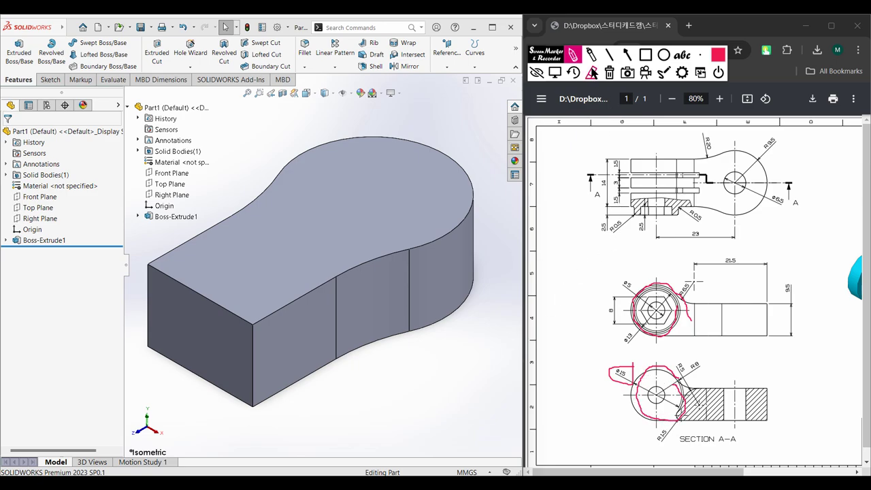
left_click(609, 72)
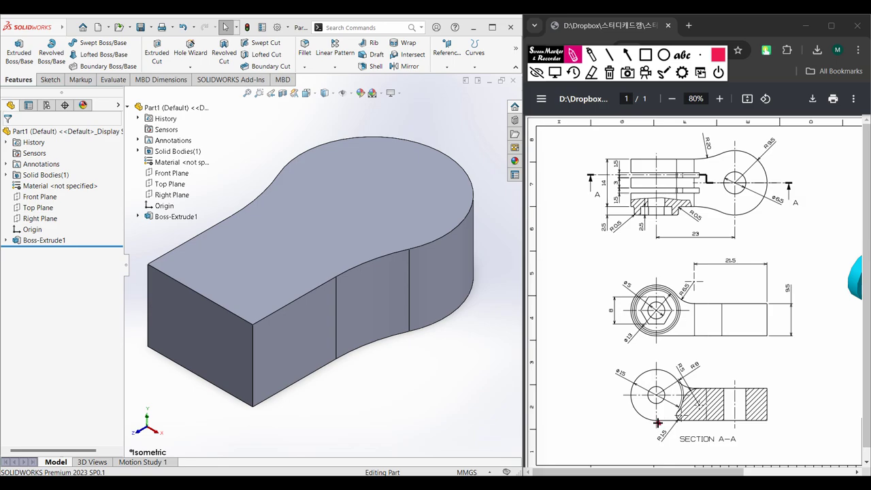
mouse_move(657, 407)
left_mouse_down()
mouse_move(656, 388)
mouse_move(659, 410)
left_mouse_up()
mouse_move(627, 367)
left_mouse_down()
mouse_move(611, 367)
mouse_move(624, 381)
mouse_move(612, 368)
left_mouse_up()
mouse_move(672, 376)
left_mouse_down()
mouse_move(646, 370)
mouse_move(629, 381)
mouse_move(630, 404)
mouse_move(665, 422)
left_mouse_up()
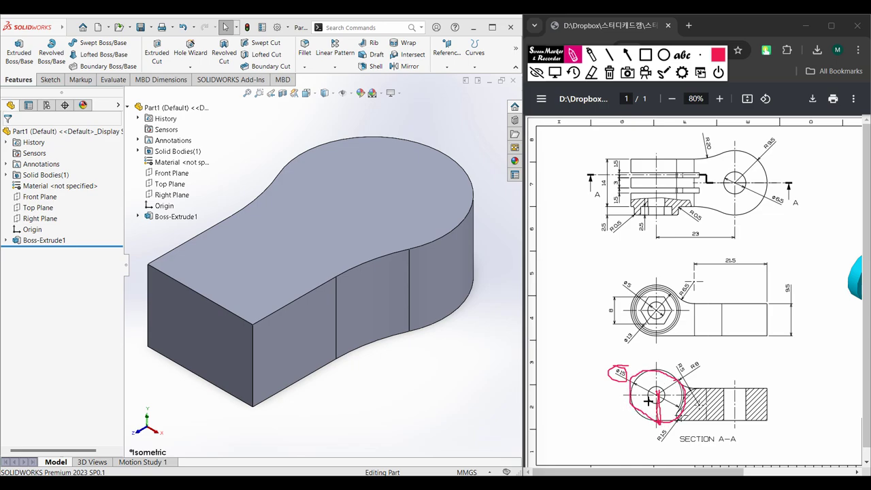
mouse_move(646, 158)
left_mouse_down()
mouse_move(655, 213)
mouse_move(661, 204)
left_mouse_up()
left_click_drag(647, 169, 664, 169)
mouse_move(608, 178)
left_mouse_down()
mouse_move(593, 181)
mouse_move(605, 194)
mouse_move(677, 185)
mouse_move(652, 159)
mouse_move(660, 170)
left_mouse_up()
mouse_move(636, 198)
left_mouse_down()
mouse_move(639, 212)
mouse_move(657, 200)
left_mouse_up()
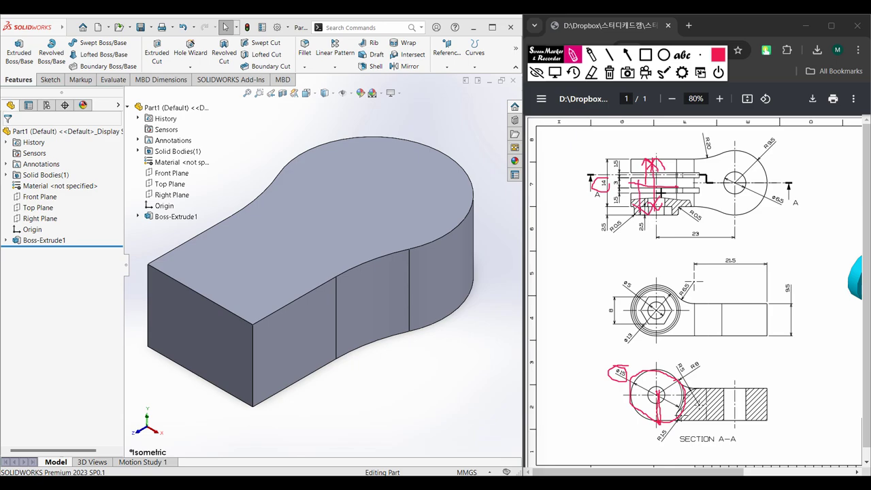
left_click(609, 72)
left_click(554, 72)
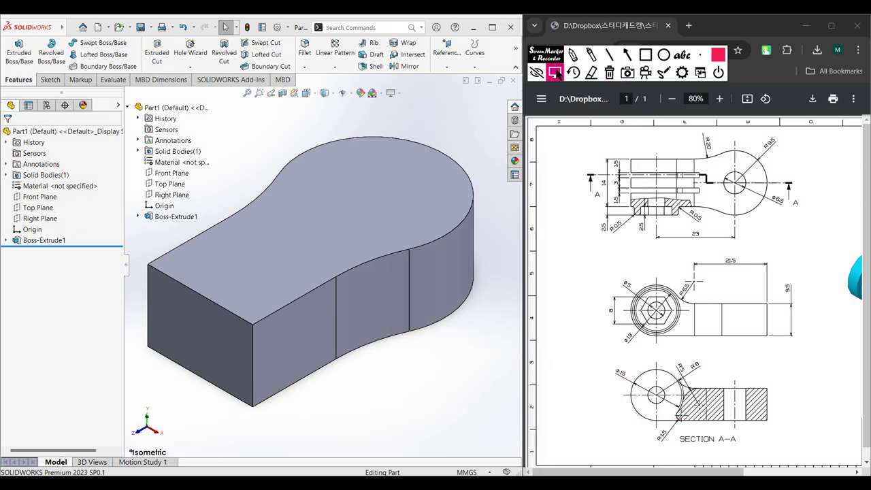
Step: Start a sketch on the Right Plane and draw a 15 mm vertical construction line upward from the origin
left_click(41, 216)
right_click(43, 218)
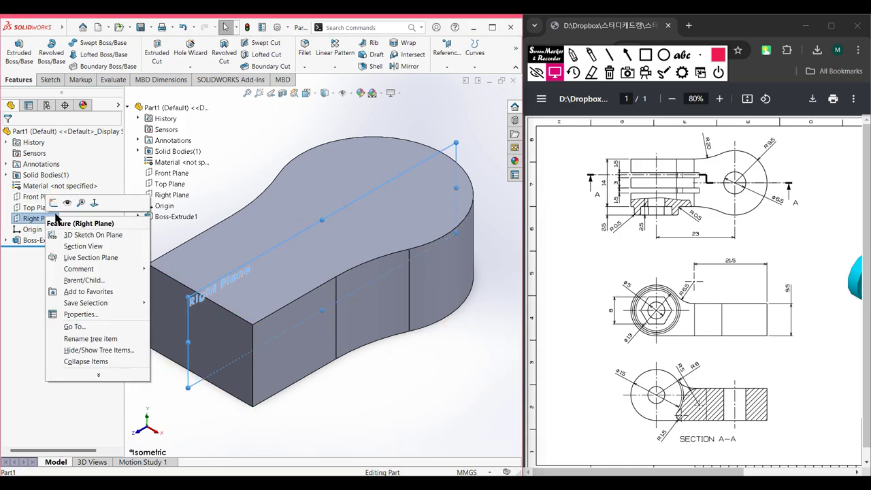
left_click(53, 204)
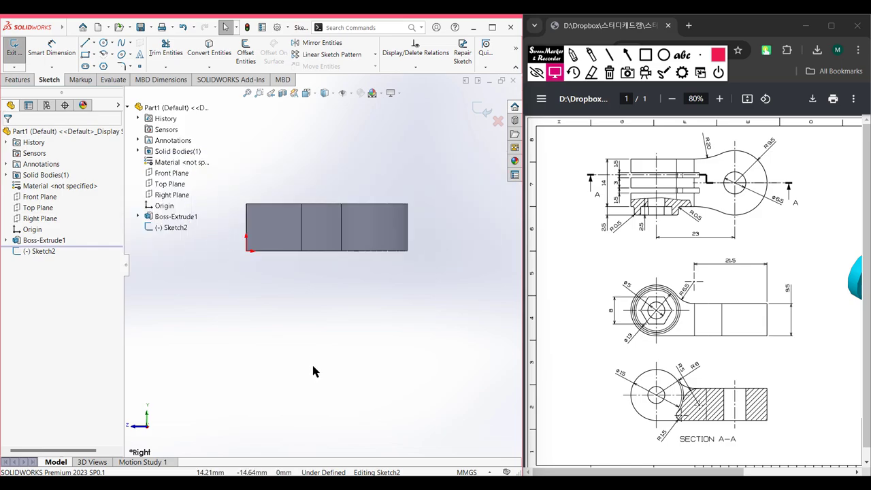
left_click(95, 42)
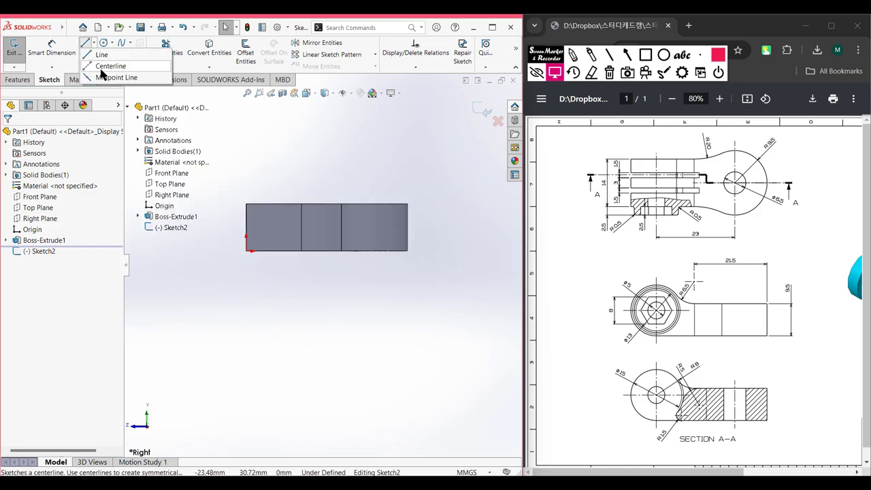
key("l")
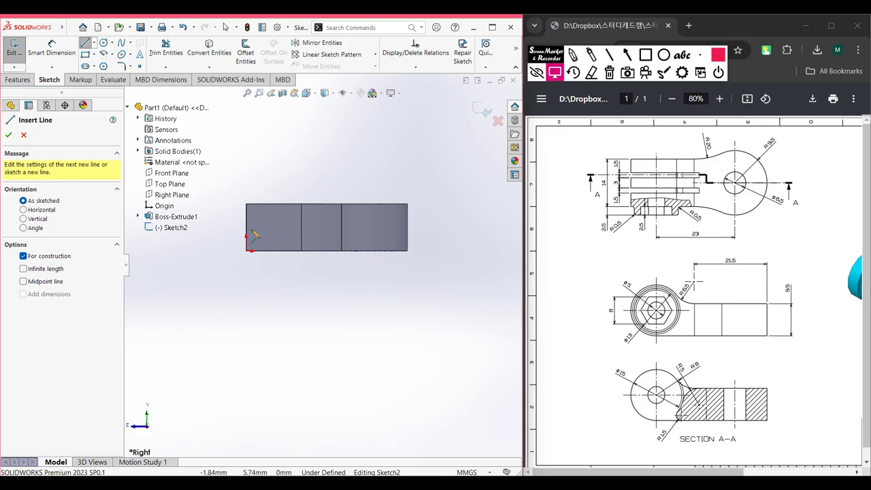
key("z")
scroll(281, 251, "down", 8)
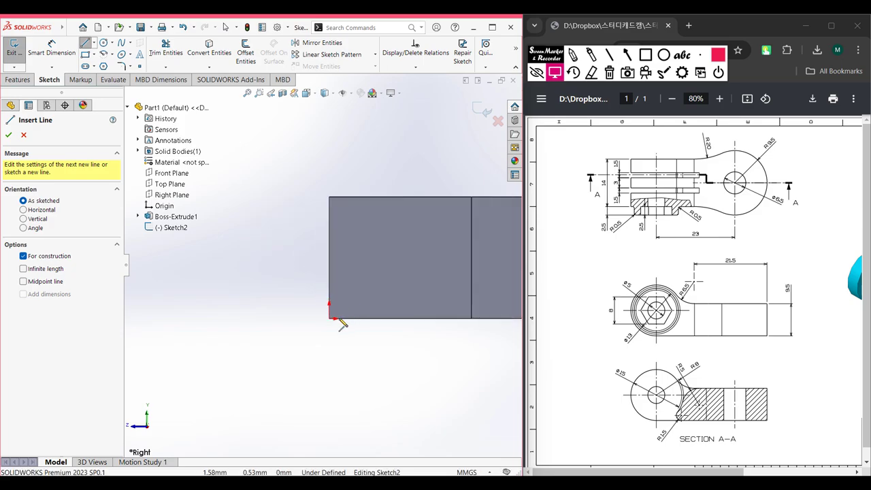
left_click(329, 319)
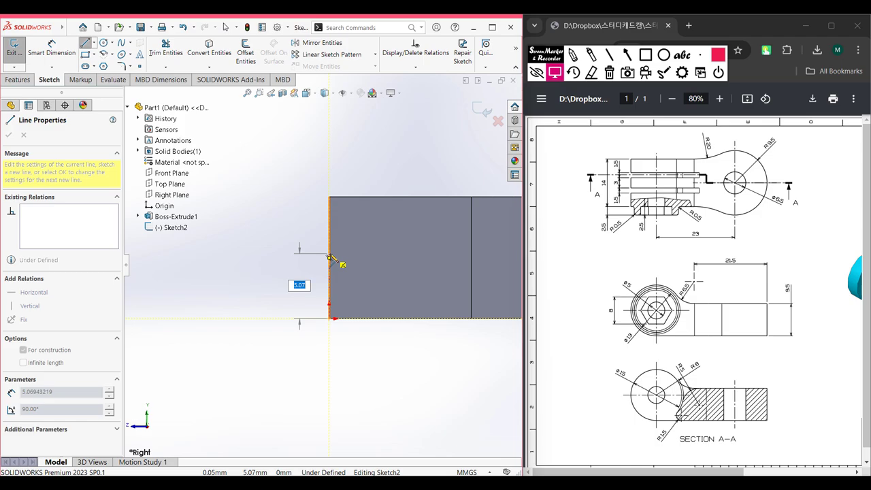
type("15")
key("Return")
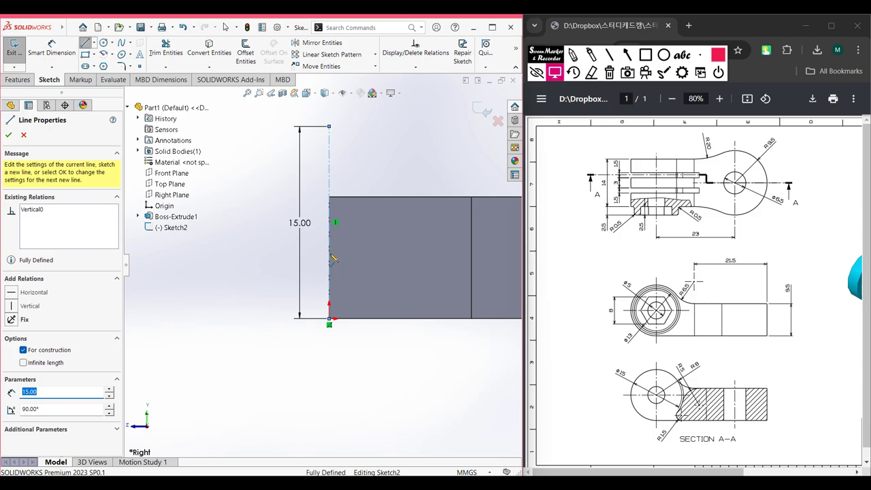
key("Escape")
key("Escape")
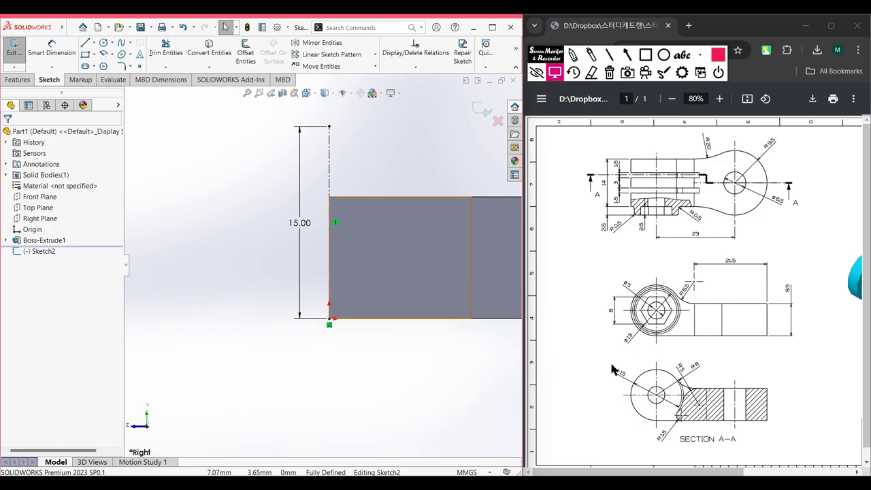
Step: Set the vertical construction line's length to 15/2, giving 7.5 mm
double_click(300, 223)
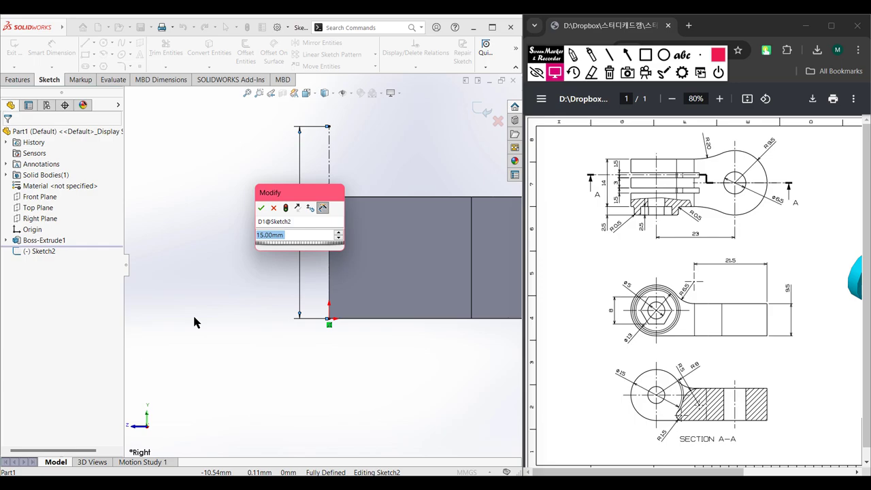
type("15/2")
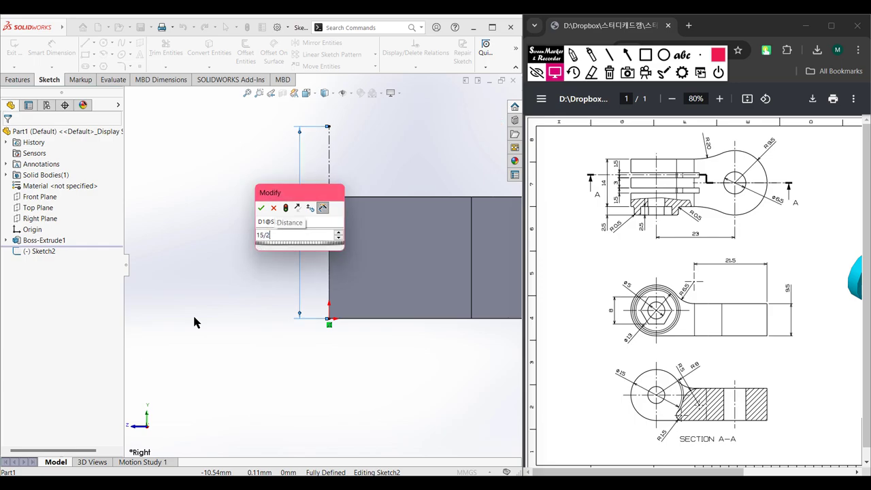
key("Escape")
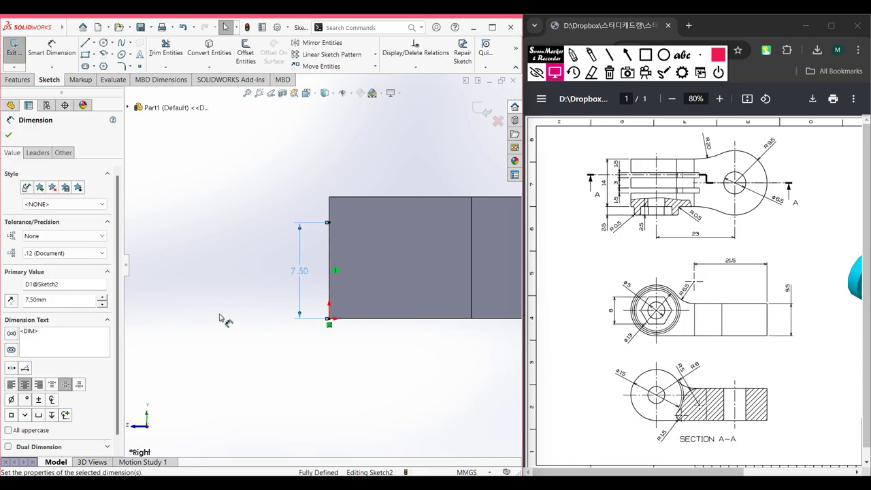
left_click(247, 277)
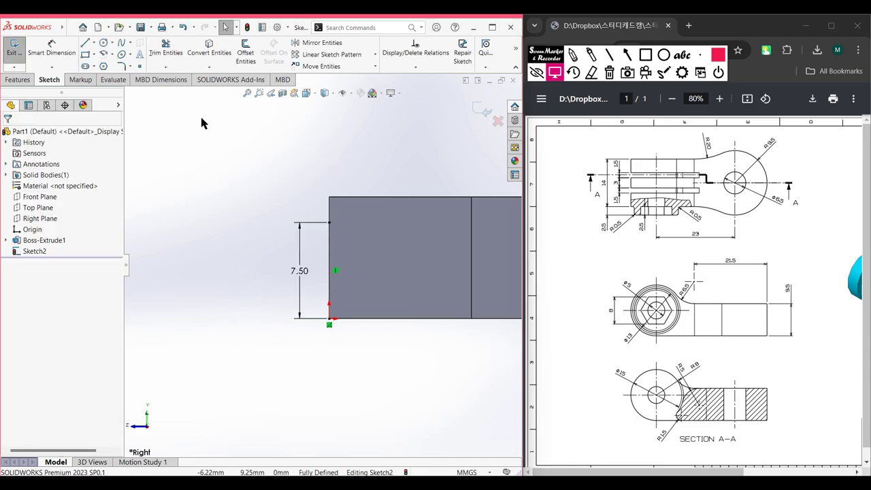
Step: Draw a 15 mm diameter circle centred on the upper end of the construction line
key("c")
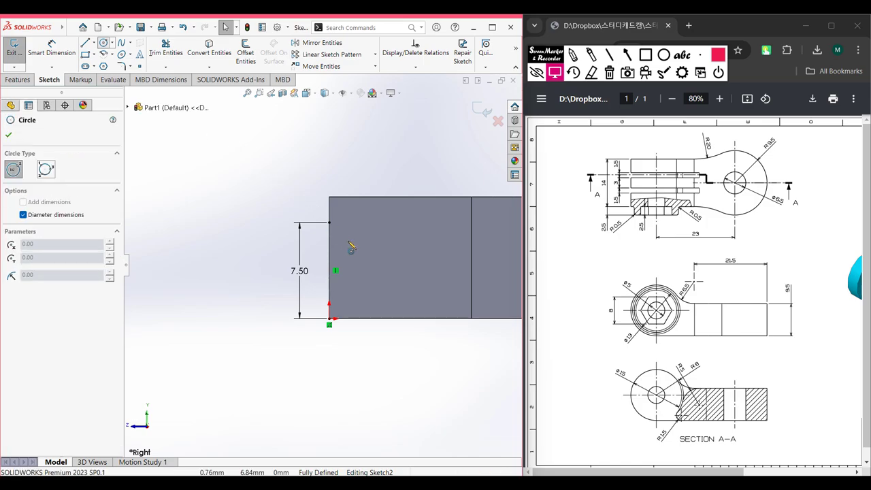
left_click(330, 223)
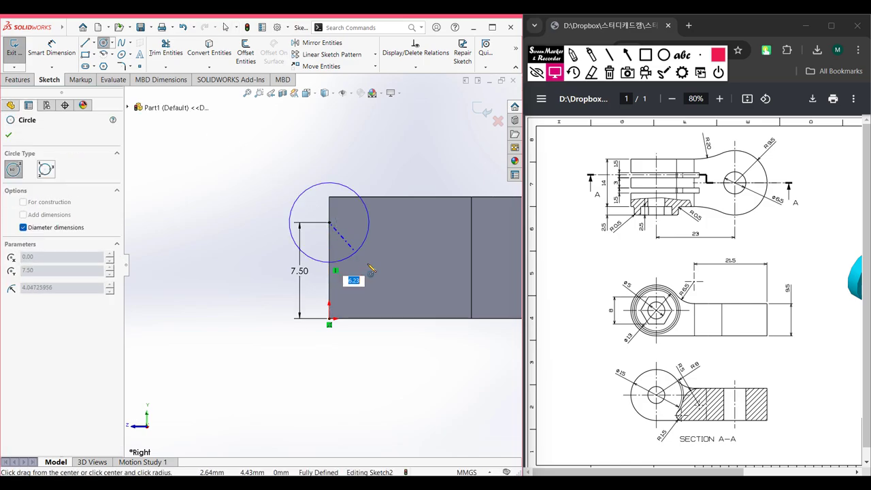
type("15")
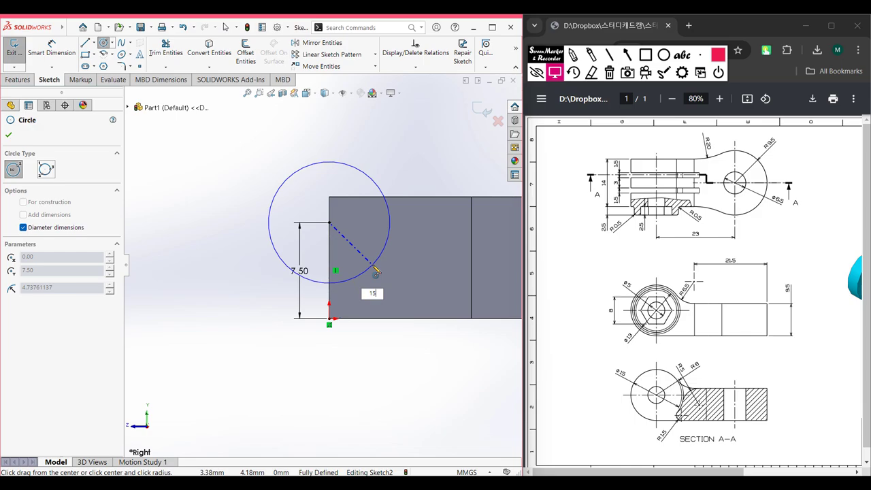
key("Return")
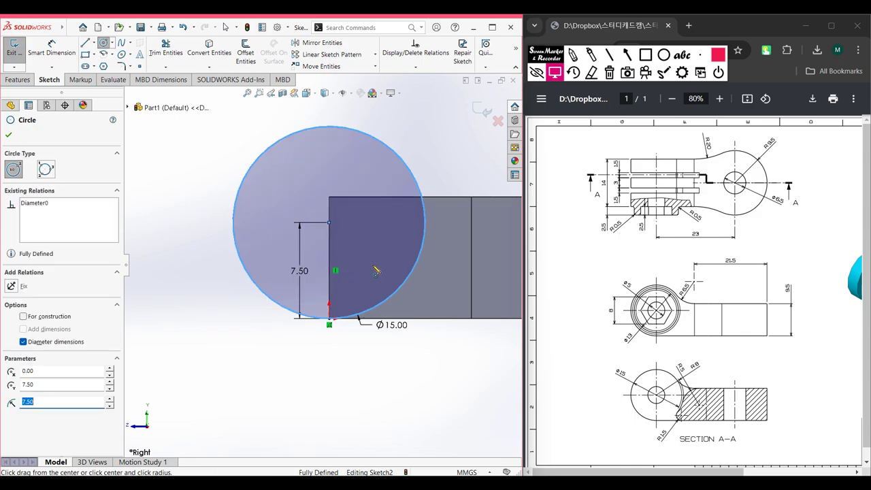
Step: Extrude the 15 mm circle as a Mid Plane boss with a total depth of 14 mm, merged with the arm
key("ctrl+7")
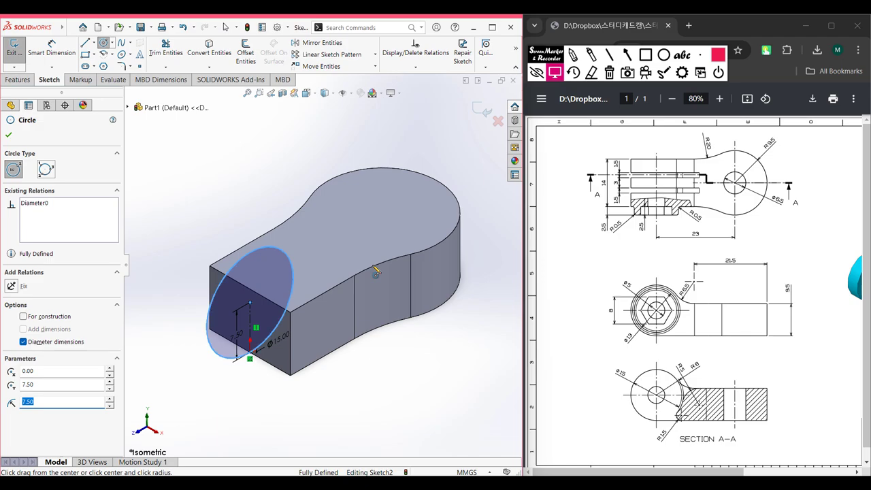
left_click(15, 79)
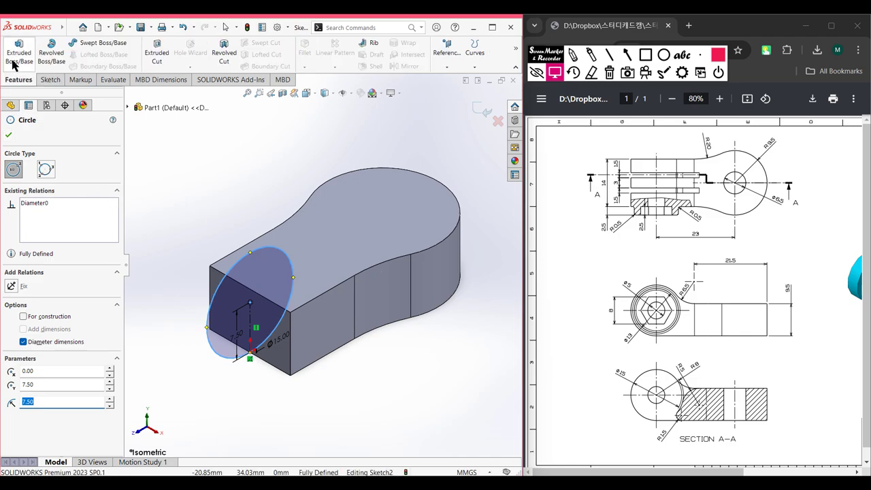
left_click(19, 54)
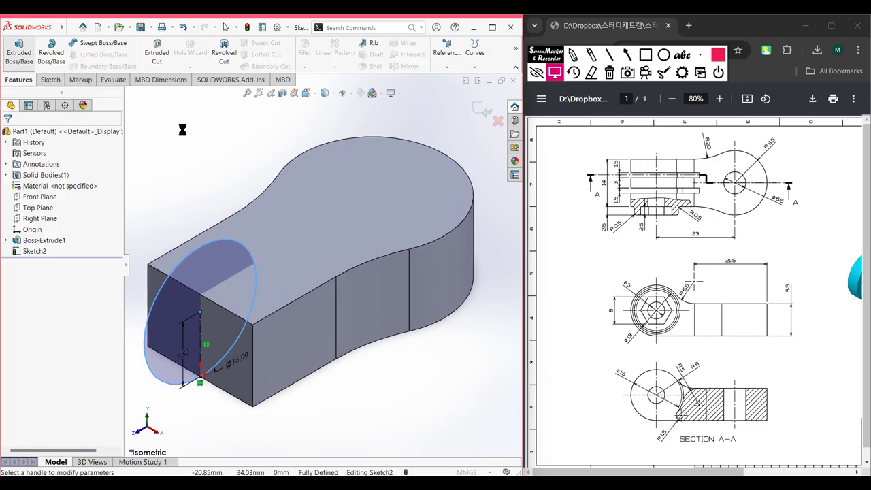
type("14")
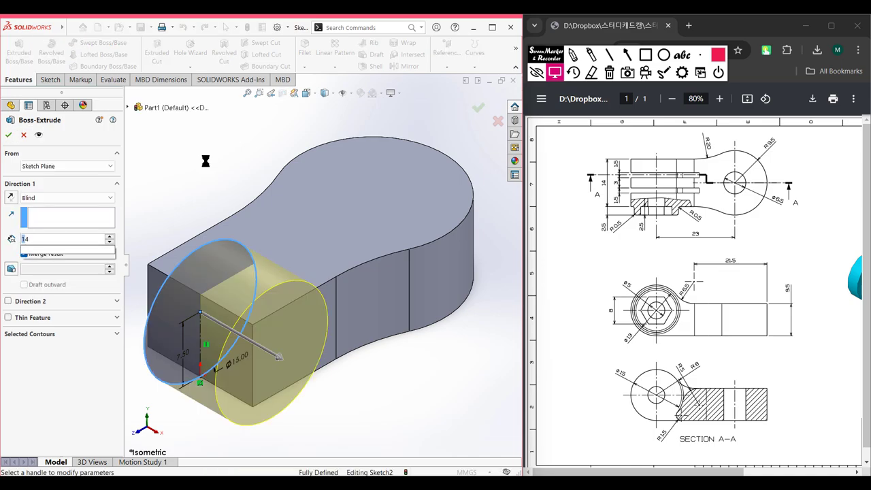
key("Return")
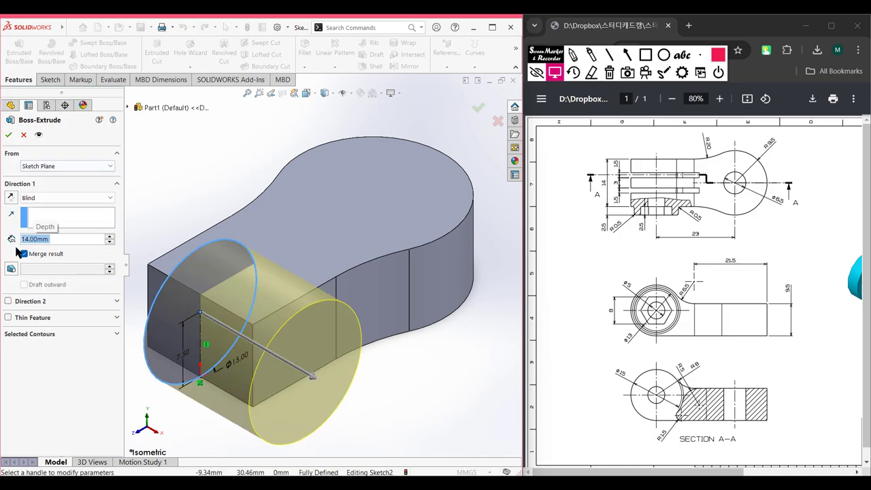
left_click(43, 199)
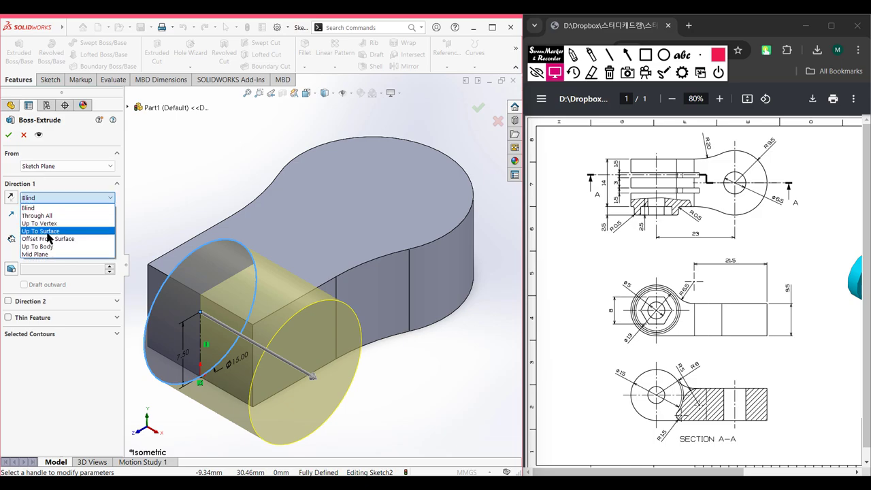
left_click(61, 256)
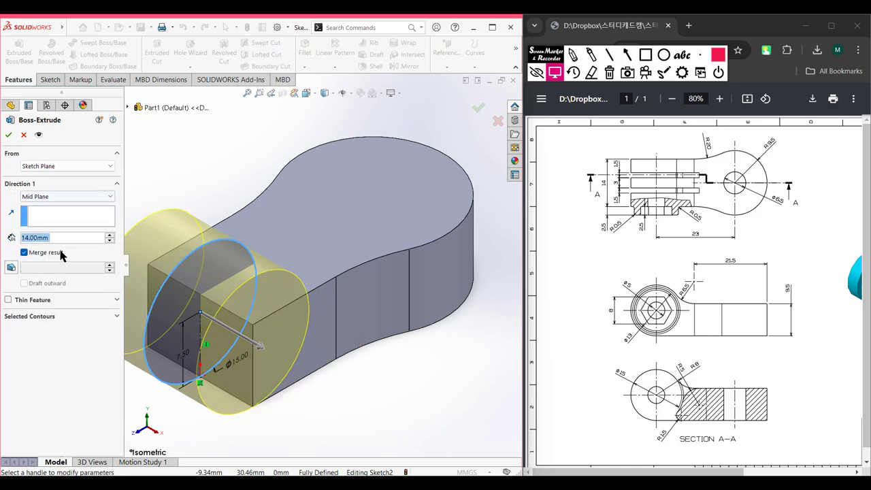
left_click(8, 134)
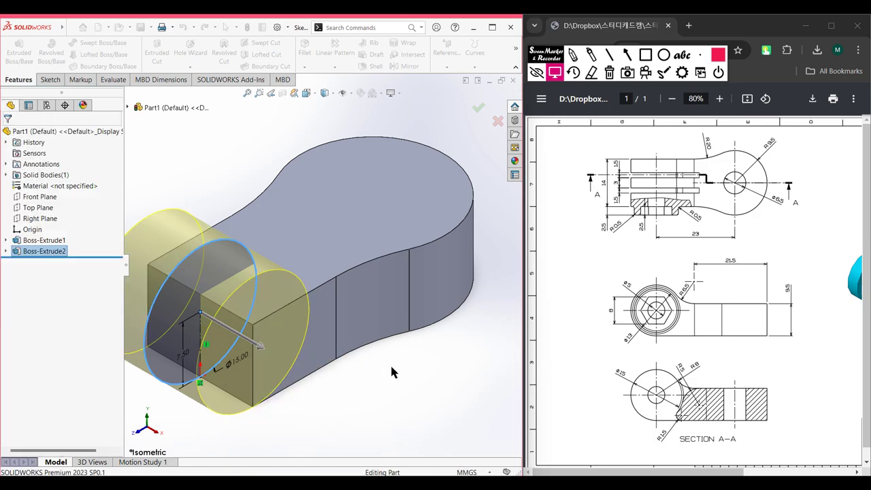
key("f")
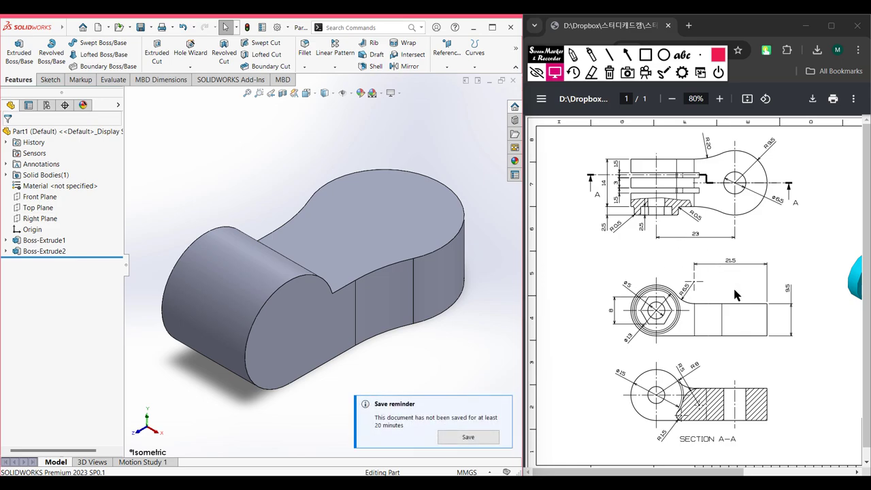
Step: Examine the grooves around the cylindrical end in the reference drawing's isometric picture
left_click(724, 103)
left_click(724, 103)
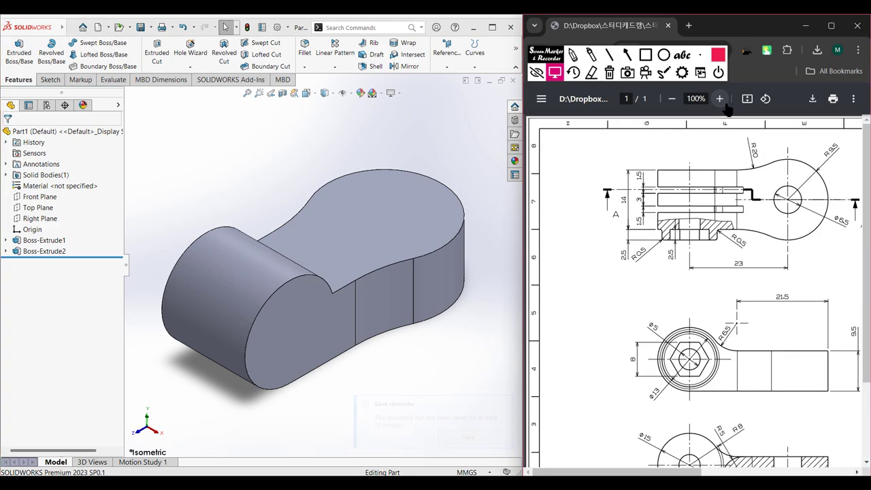
left_click(722, 102)
left_click(723, 102)
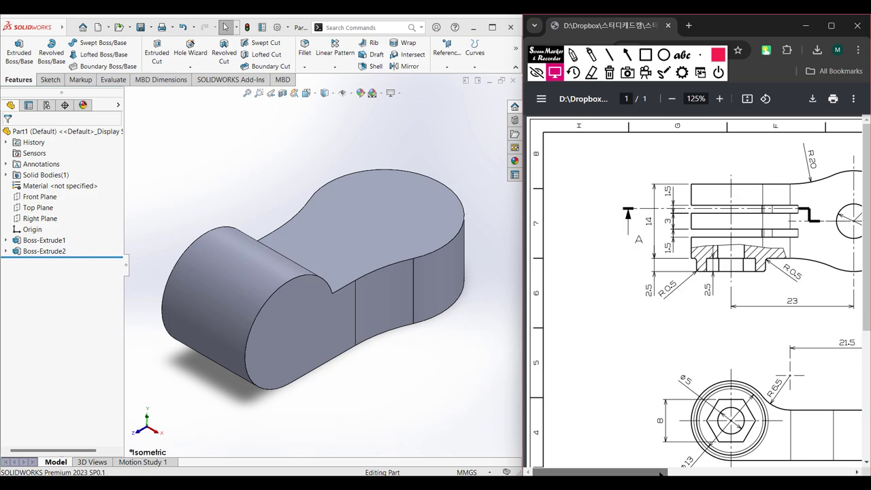
mouse_move(660, 473)
left_mouse_down()
mouse_move(810, 471)
mouse_move(861, 460)
left_mouse_up()
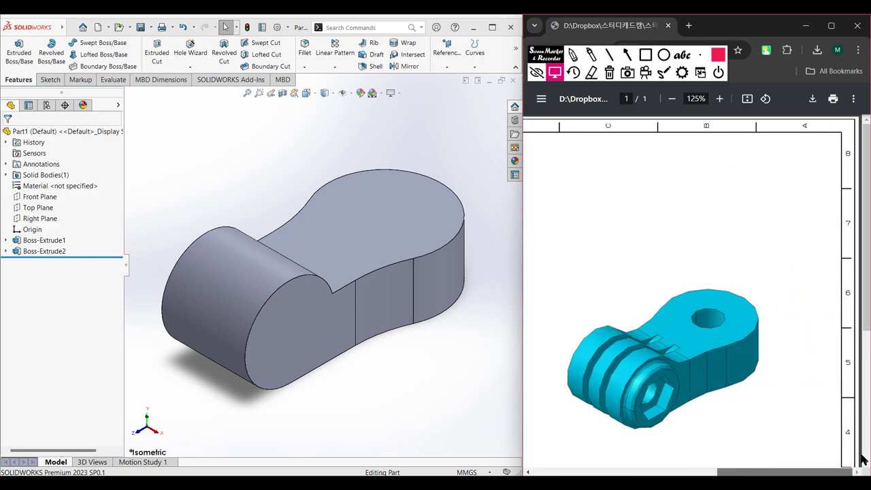
left_click(573, 56)
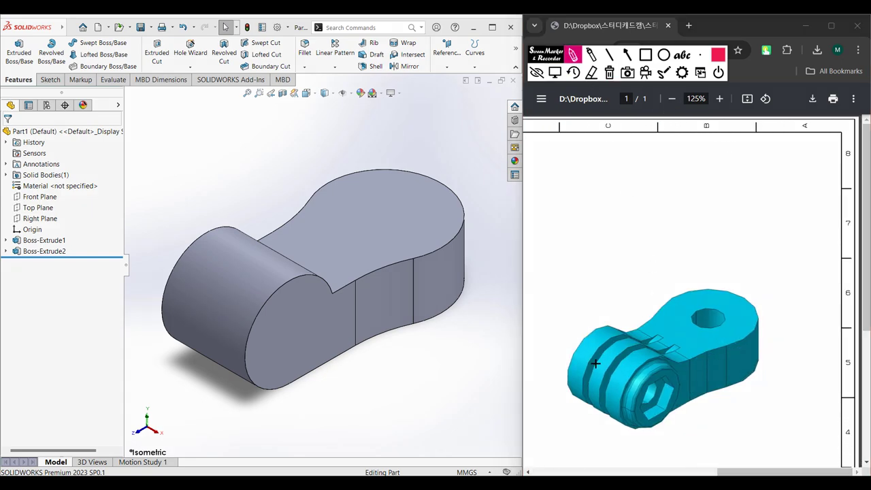
mouse_move(583, 387)
left_mouse_down()
mouse_move(598, 353)
mouse_move(648, 333)
mouse_move(660, 339)
mouse_move(590, 361)
mouse_move(589, 375)
mouse_move(605, 385)
mouse_move(646, 334)
mouse_move(676, 345)
mouse_move(626, 365)
left_mouse_up()
left_click(606, 75)
left_click(554, 72)
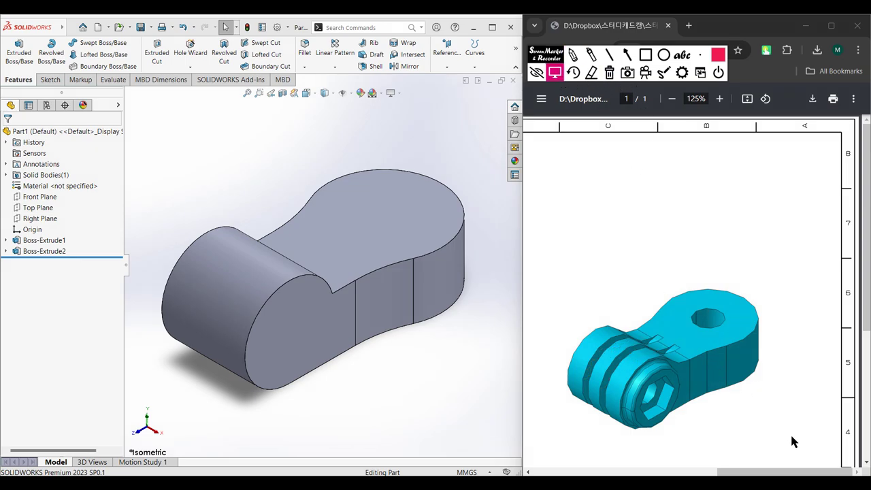
Step: Examine the groove outline and the path of section line A-A in the reference drawing's top view
mouse_move(802, 472)
left_mouse_down()
mouse_move(619, 472)
mouse_move(639, 472)
left_mouse_up()
left_click(572, 55)
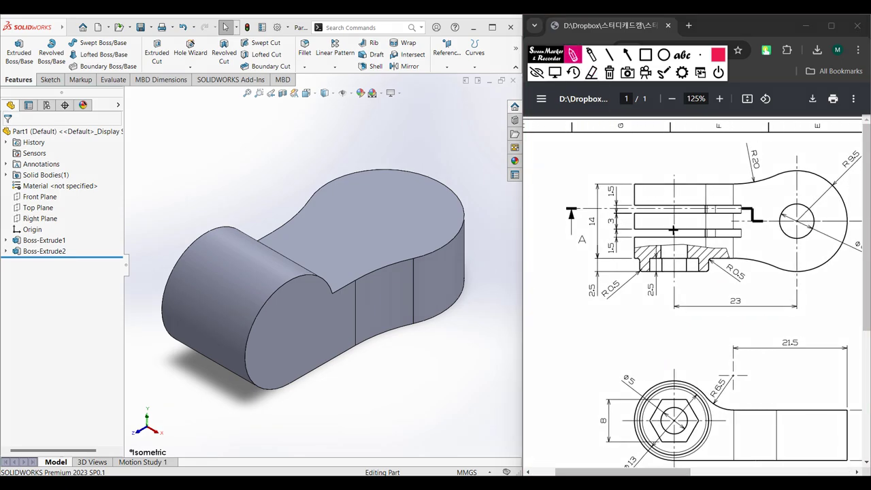
mouse_move(639, 204)
left_mouse_down()
mouse_move(746, 201)
mouse_move(739, 213)
mouse_move(636, 204)
left_mouse_up()
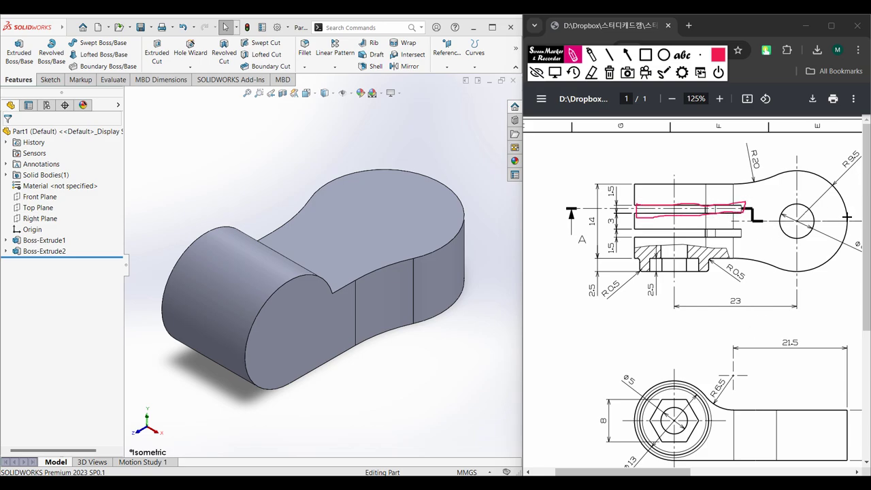
mouse_move(854, 219)
left_mouse_down()
mouse_move(759, 223)
mouse_move(753, 207)
mouse_move(738, 203)
mouse_move(570, 209)
left_mouse_up()
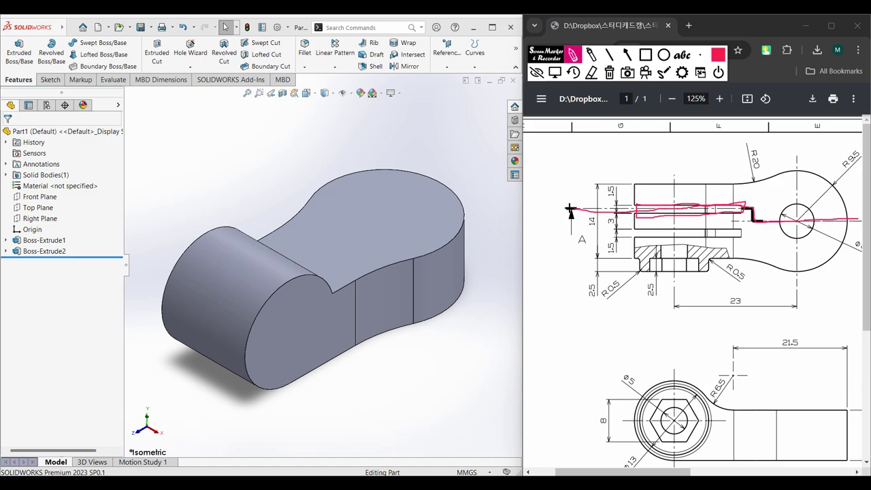
left_click(609, 72)
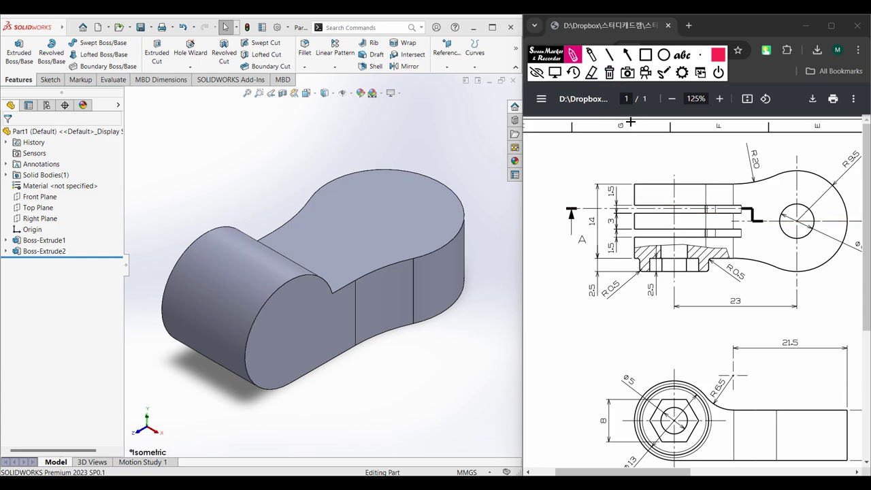
left_click(556, 73)
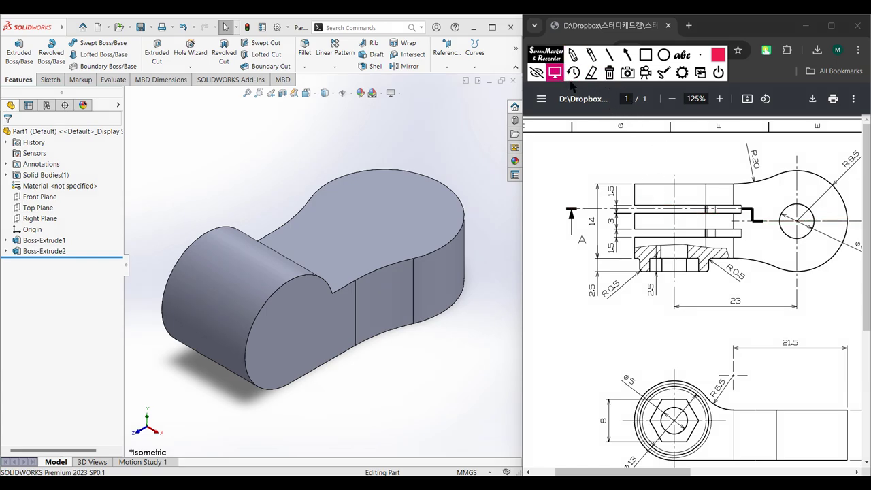
Step: Examine the groove's large arc around the hole centre and its small lower arc in the drawing's section A-A view
scroll(714, 252, "down", 3)
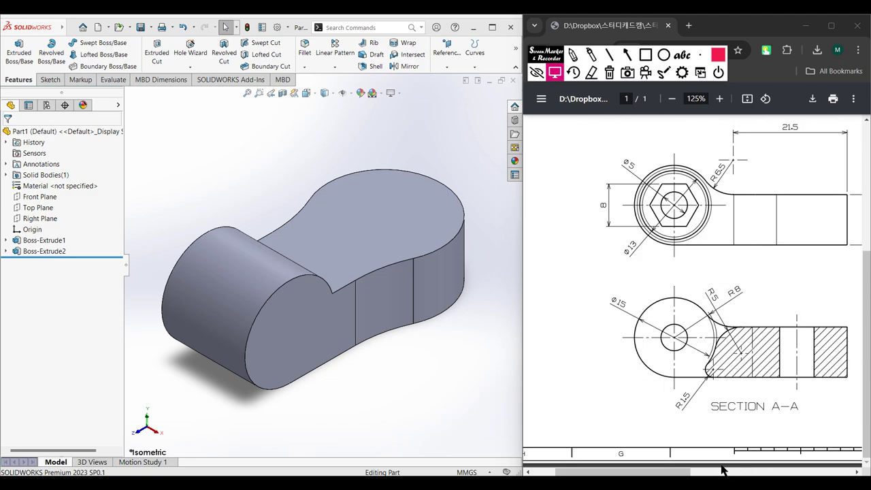
scroll(723, 470, "right", 1)
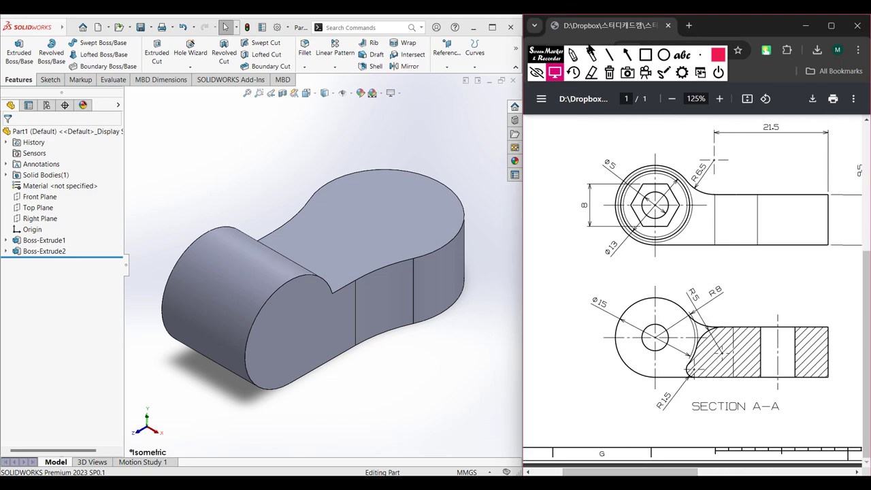
left_click(573, 54)
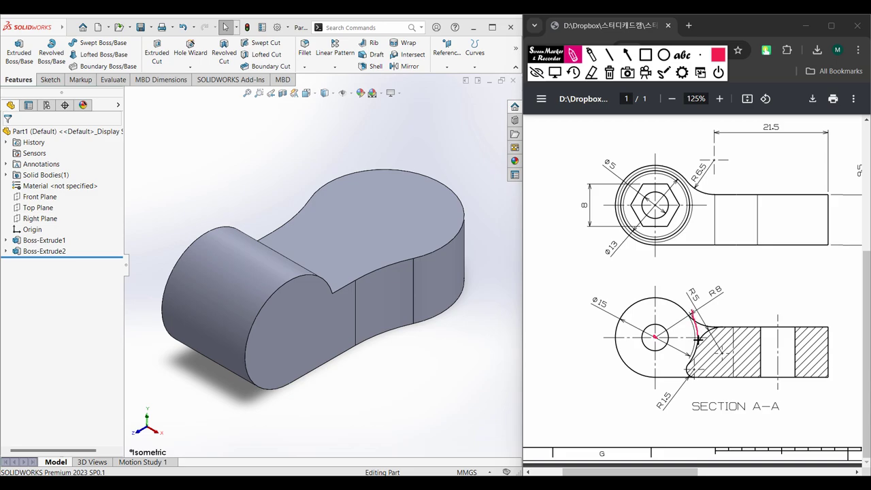
mouse_move(697, 338)
left_mouse_down()
mouse_move(699, 348)
mouse_move(681, 360)
mouse_move(551, 332)
mouse_move(598, 279)
left_mouse_up()
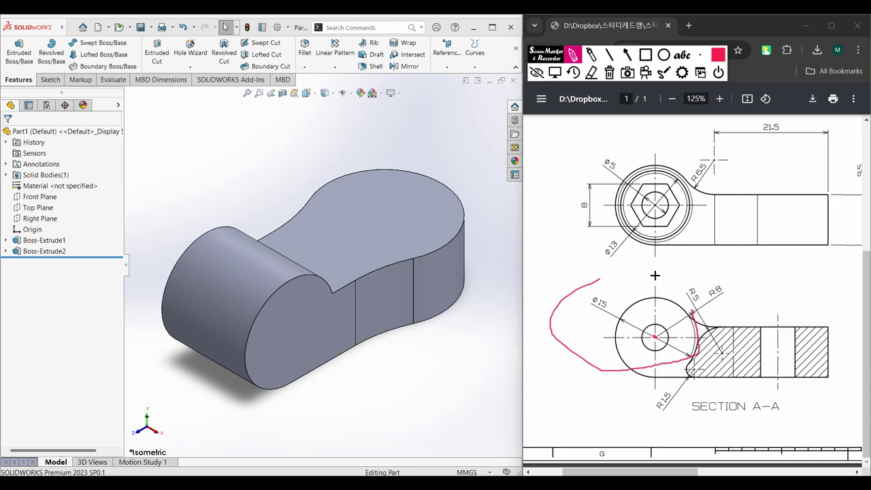
left_click(609, 72)
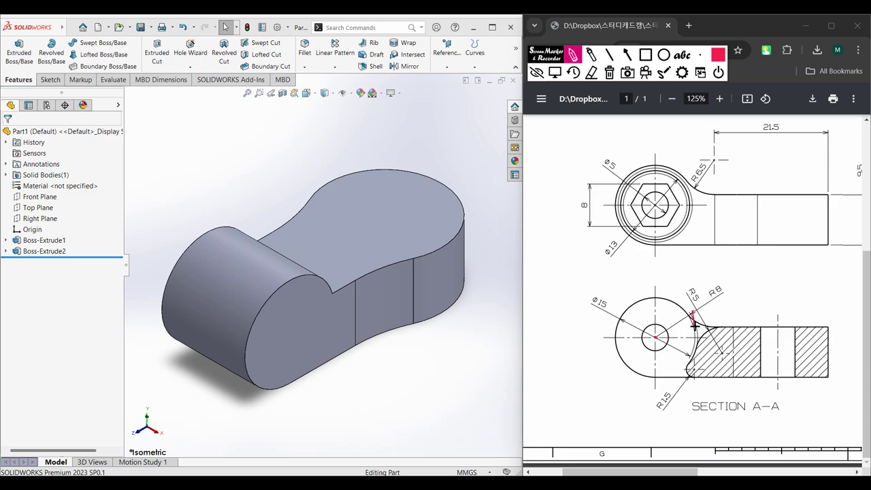
left_click_drag(693, 355, 658, 370)
mouse_move(728, 284)
left_mouse_down()
mouse_move(705, 291)
mouse_move(725, 289)
left_mouse_up()
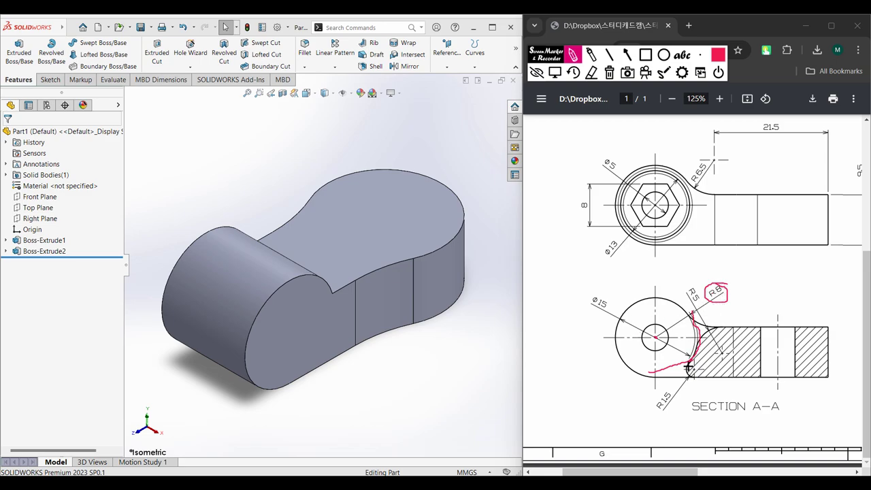
mouse_move(702, 379)
left_mouse_down()
mouse_move(712, 367)
mouse_move(694, 365)
mouse_move(665, 414)
mouse_move(675, 390)
mouse_move(663, 366)
left_mouse_up()
mouse_move(670, 366)
left_mouse_down()
mouse_move(623, 351)
mouse_move(632, 306)
mouse_move(689, 308)
mouse_move(693, 357)
left_mouse_up()
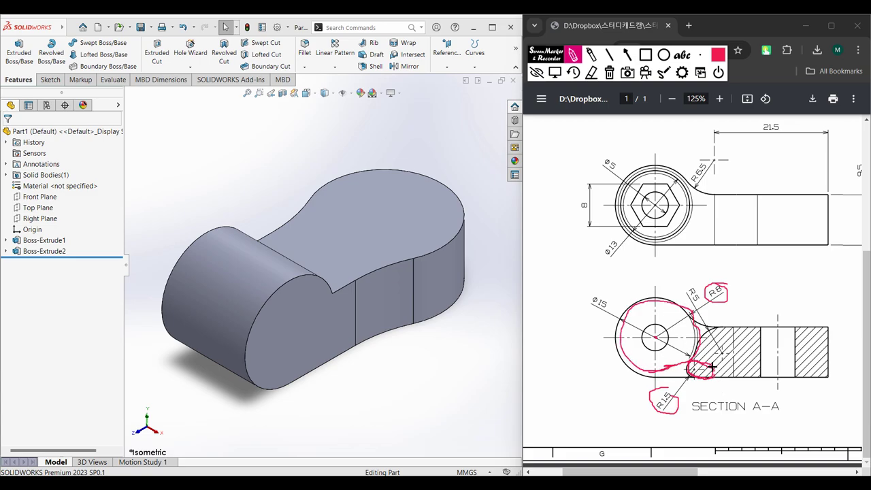
mouse_move(717, 366)
left_mouse_down()
mouse_move(690, 365)
mouse_move(690, 375)
mouse_move(731, 378)
mouse_move(667, 375)
mouse_move(703, 372)
left_mouse_up()
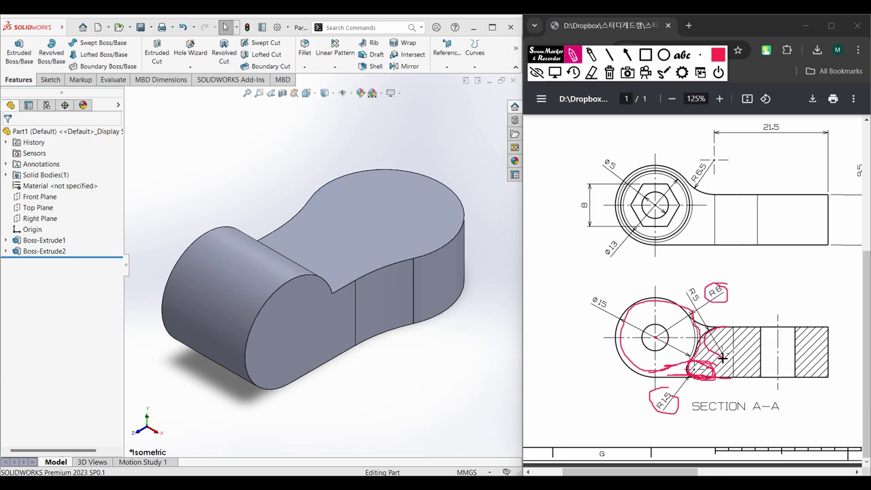
Step: Examine the groove's upper arc, its tangency with the top edge and the outer cut boundary in section A-A
mouse_move(708, 342)
left_mouse_down()
mouse_move(719, 364)
mouse_move(741, 344)
mouse_move(715, 327)
mouse_move(725, 337)
left_mouse_up()
mouse_move(700, 283)
left_mouse_down()
mouse_move(704, 297)
mouse_move(694, 302)
mouse_move(686, 281)
mouse_move(696, 304)
left_mouse_up()
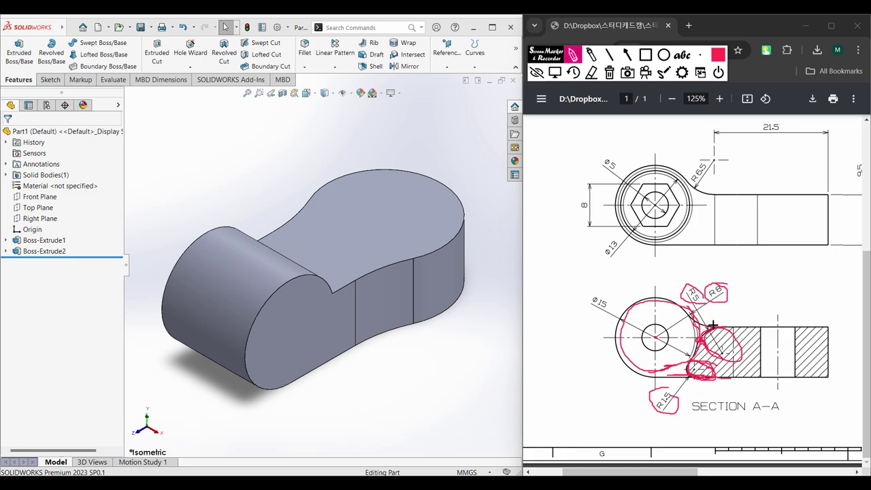
left_click_drag(727, 325, 783, 323)
mouse_move(723, 328)
left_mouse_down()
mouse_move(702, 273)
mouse_move(607, 278)
mouse_move(584, 294)
mouse_move(578, 383)
mouse_move(614, 393)
mouse_move(684, 393)
left_mouse_up()
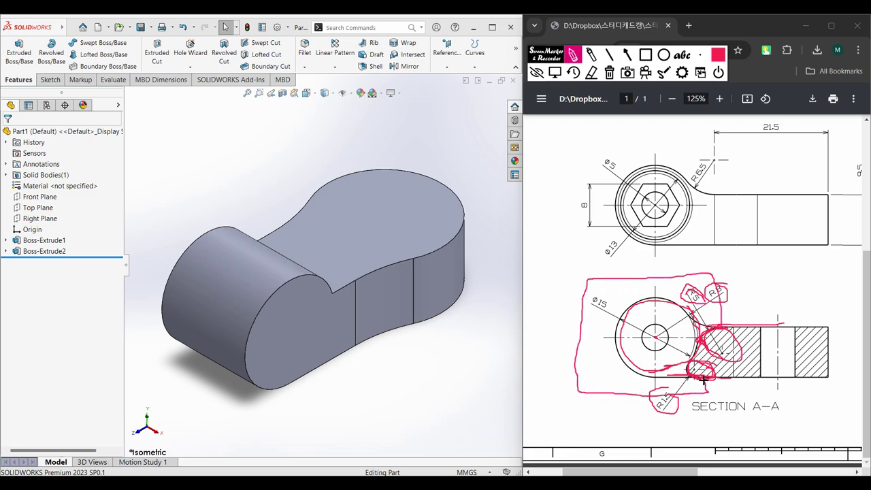
left_click(608, 72)
left_click(553, 72)
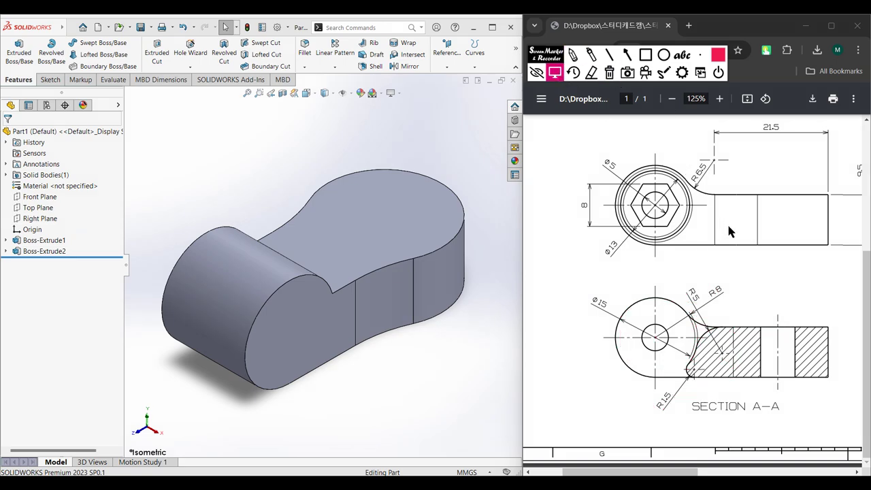
Step: Examine the groove positions, width dimensions and centreline in the reference drawing's top view
scroll(771, 256, "up", 3)
scroll(770, 256, "up", 2)
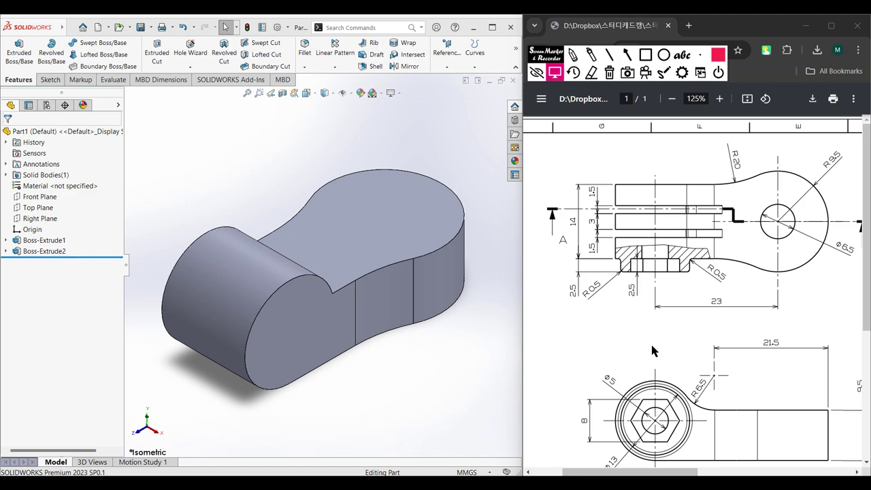
left_click(573, 54)
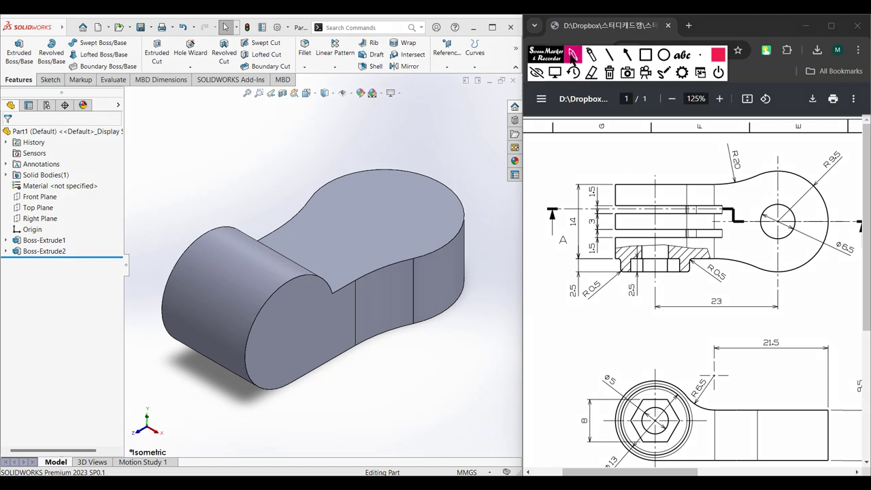
left_click_drag(616, 184, 729, 185)
left_click_drag(624, 203, 728, 206)
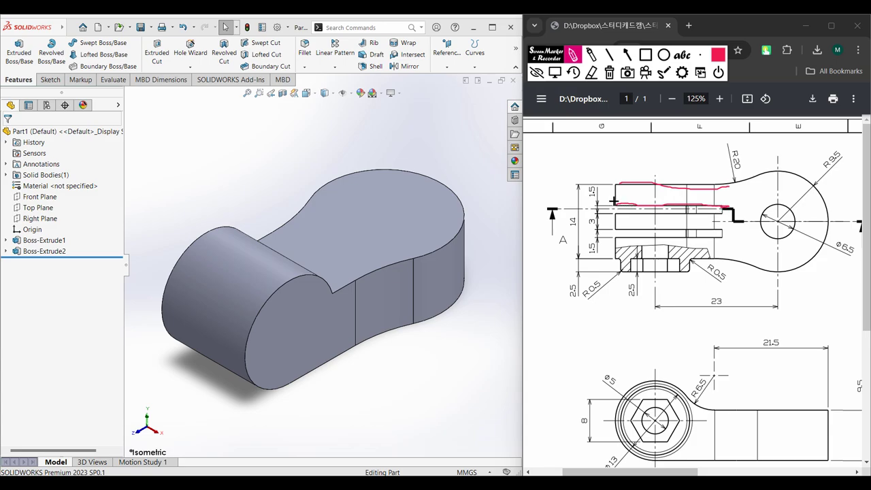
mouse_move(603, 189)
left_mouse_down()
mouse_move(589, 178)
mouse_move(580, 198)
mouse_move(598, 180)
left_mouse_up()
left_click_drag(608, 221, 759, 221)
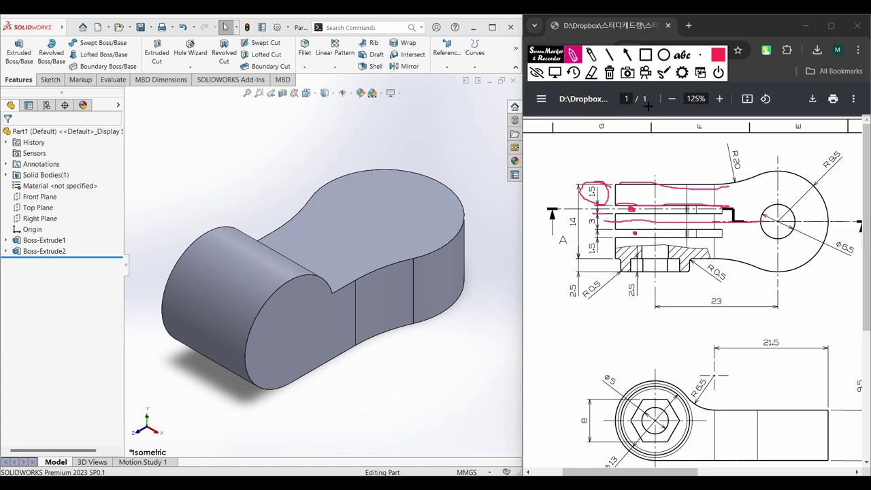
left_click(608, 75)
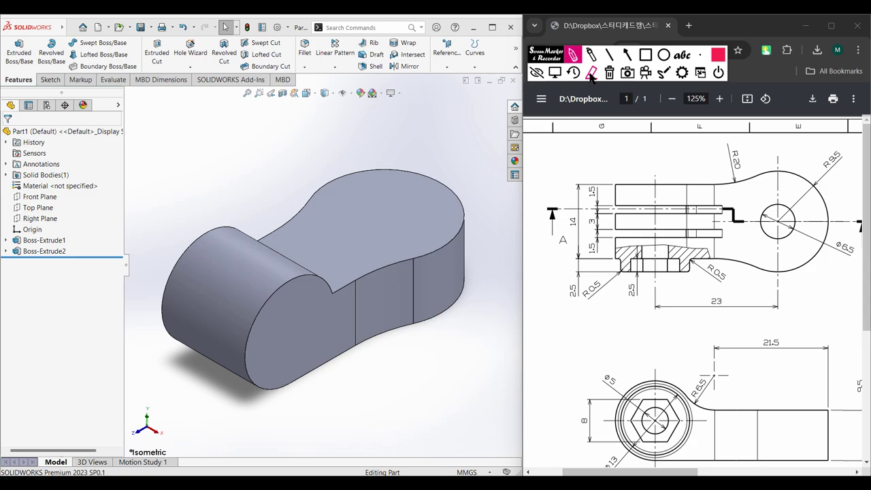
left_click(555, 74)
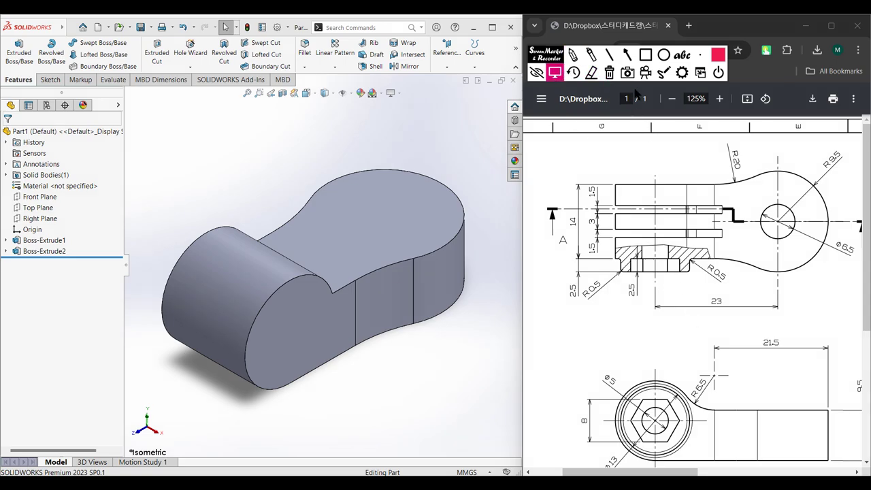
Step: Start a reference plane based on the hidden rear flat face of the cylindrical end
left_click(671, 99)
left_click(671, 98)
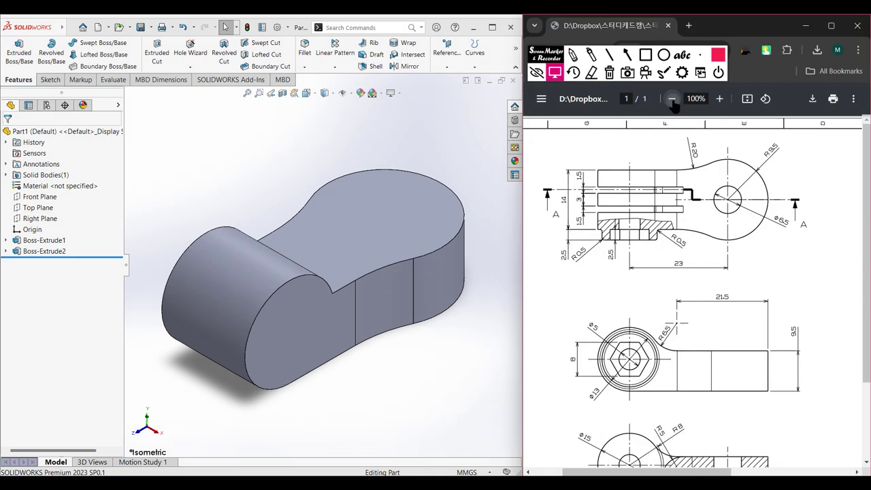
left_click(672, 99)
scroll(684, 197, "down", 1)
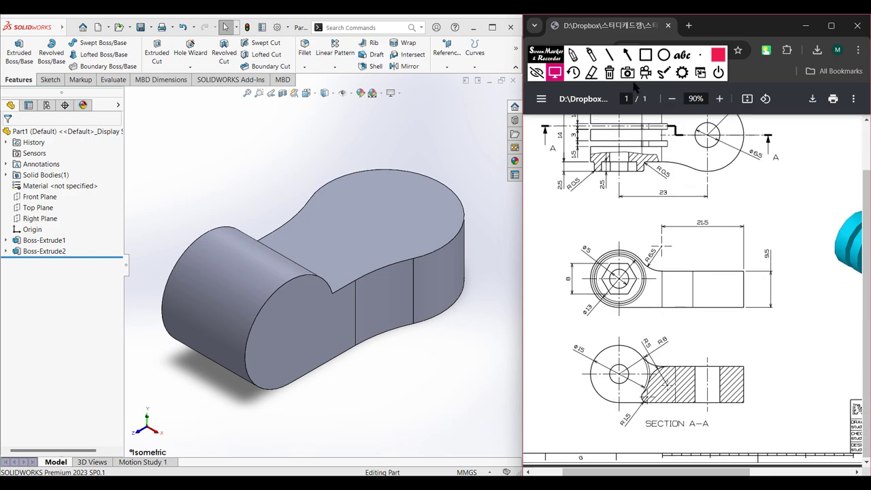
left_click(671, 98)
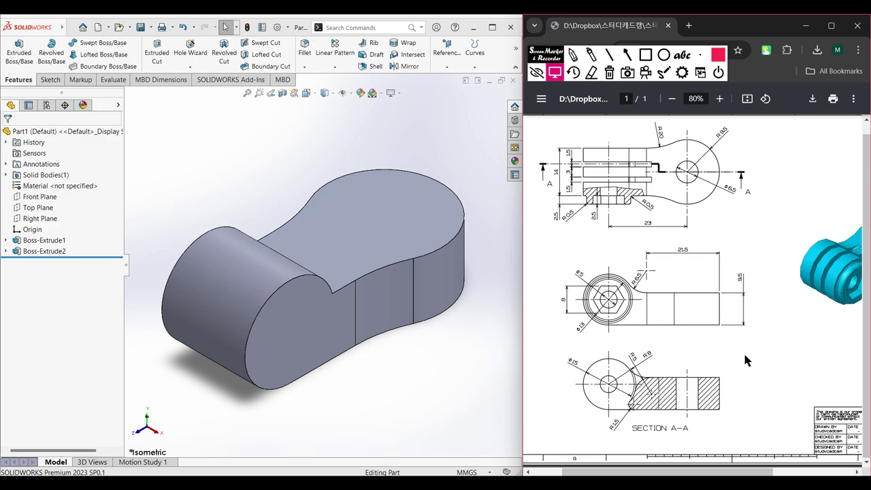
left_click_drag(746, 472, 716, 472)
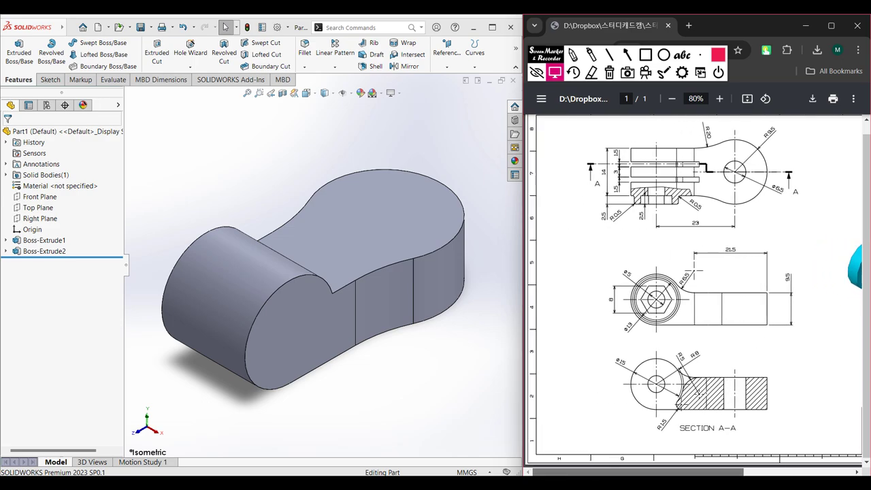
left_click(261, 156)
middle_click_drag(240, 181, 273, 290)
left_click(273, 290)
middle_click_drag(406, 199, 389, 87)
left_click(446, 66)
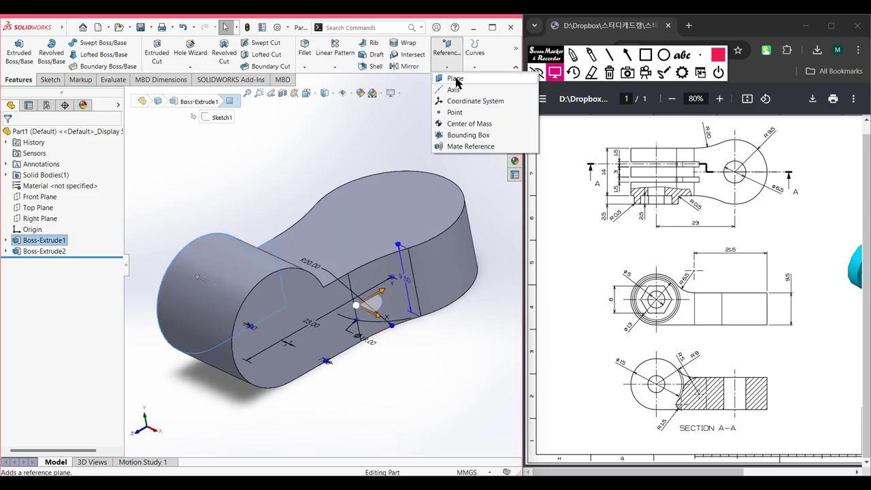
left_click(452, 75)
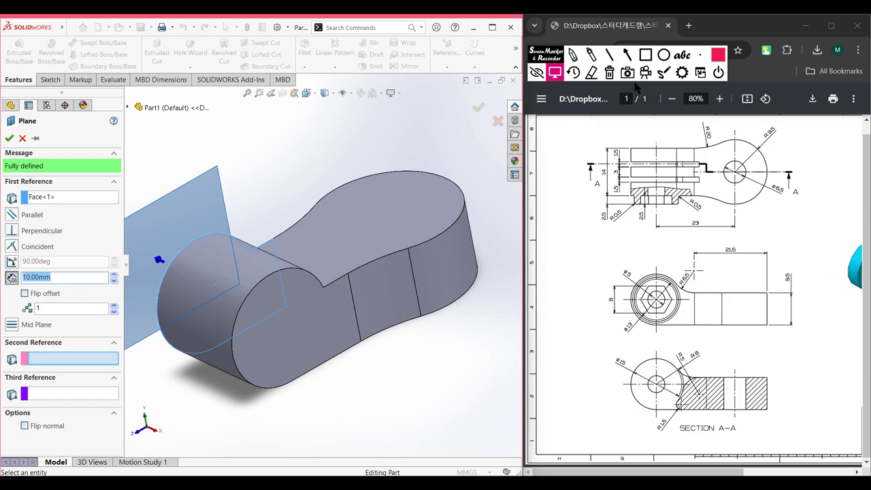
Step: Examine the overall width, groove width and spacing dimensions in the drawing's top view to work out the plane offset
left_click(572, 55)
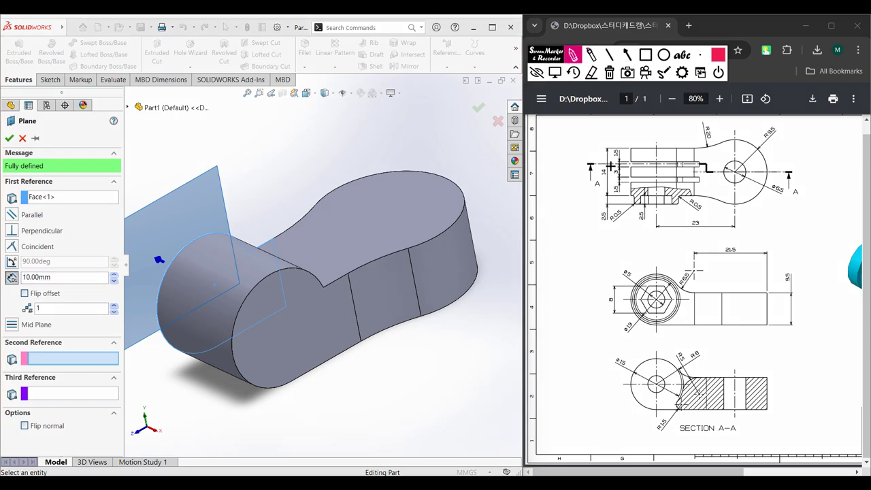
mouse_move(610, 165)
left_mouse_down()
mouse_move(596, 172)
mouse_move(609, 172)
mouse_move(612, 197)
mouse_move(618, 141)
mouse_move(610, 159)
mouse_move(626, 158)
left_mouse_up()
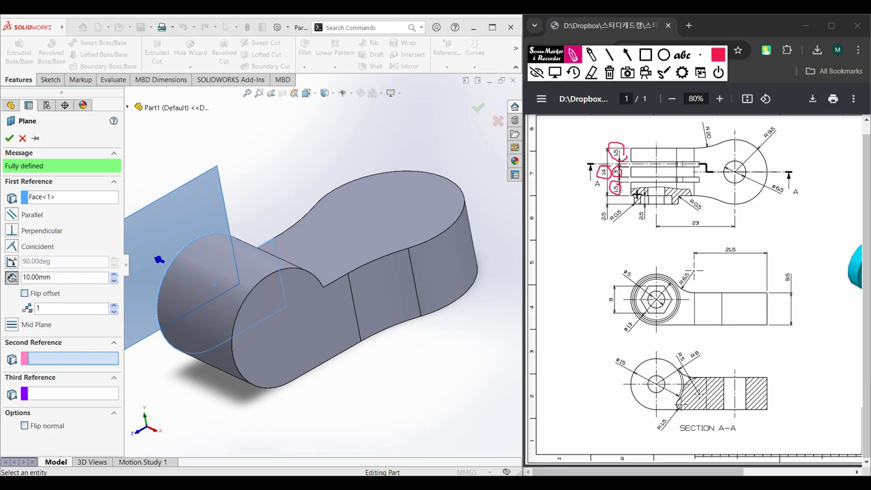
left_click_drag(639, 186, 641, 198)
left_click_drag(640, 155, 641, 159)
left_click(555, 73)
left_click(609, 74)
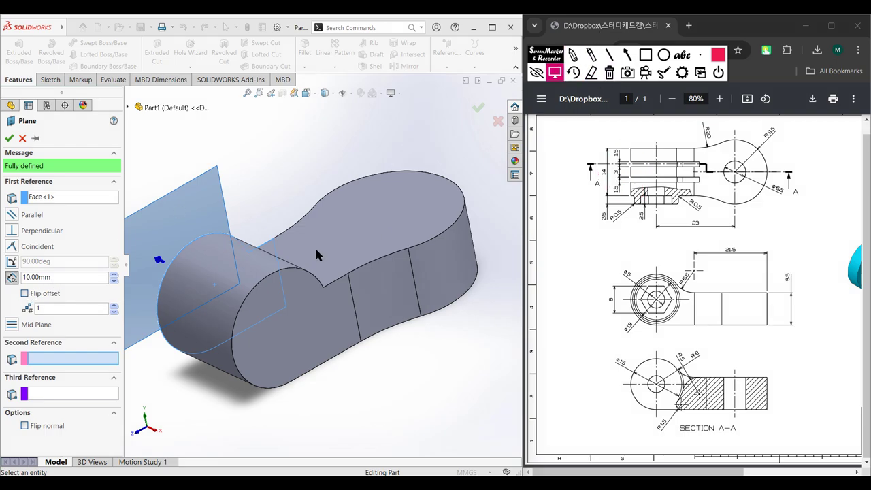
Step: Create the plane at an offset of (14-1.5-3-1.5)/2, giving 4 mm, flipped inward into the cylindrical end
left_click(56, 277)
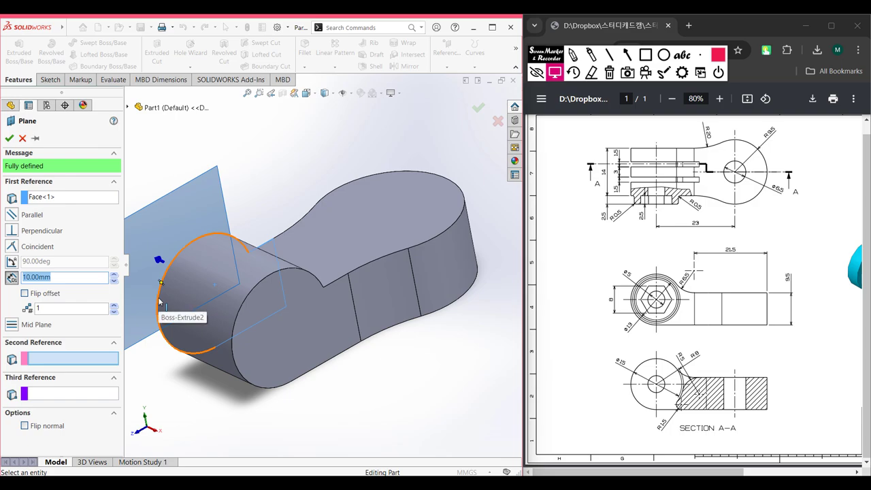
key("BackSpace")
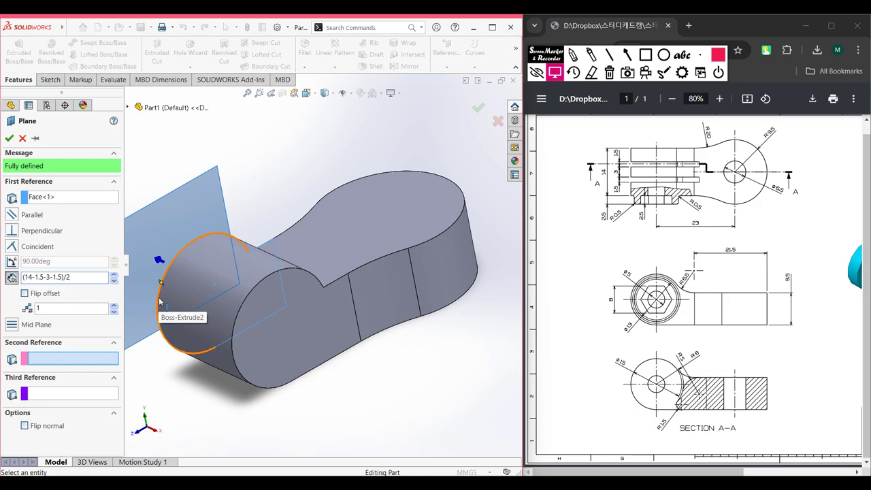
key("Return")
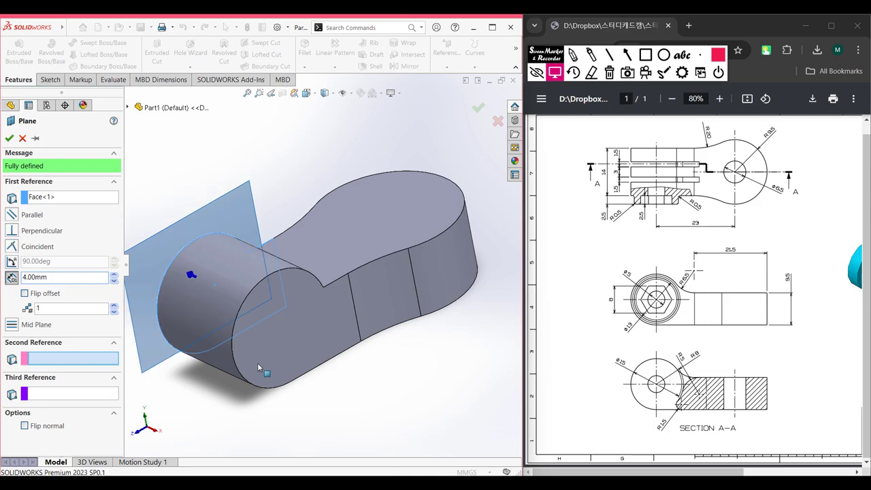
middle_click_drag(257, 363, 350, 368)
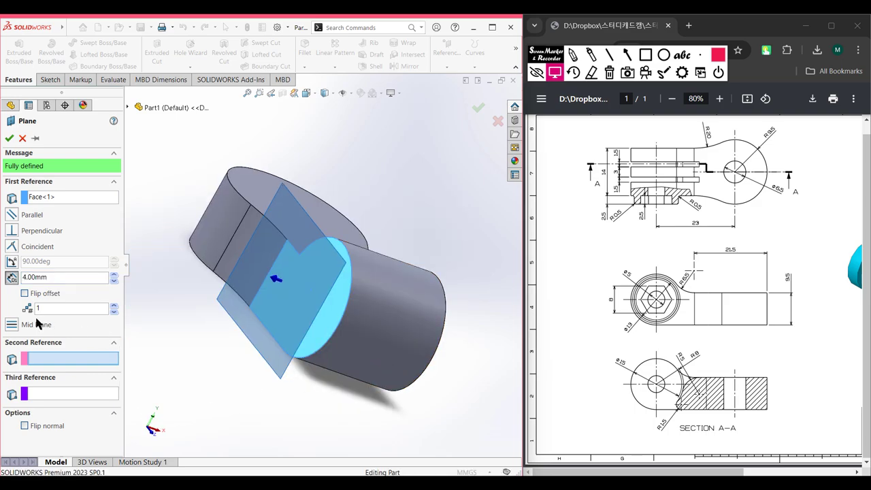
left_click(24, 293)
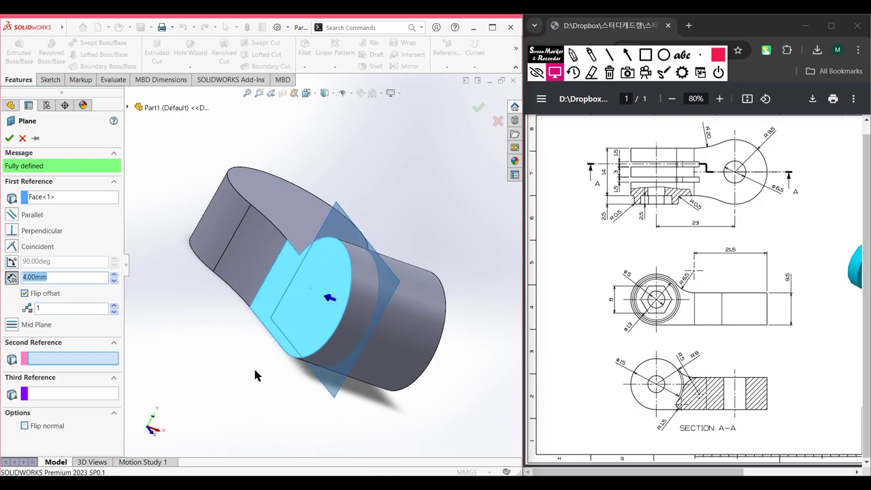
middle_click_drag(219, 359, 95, 218)
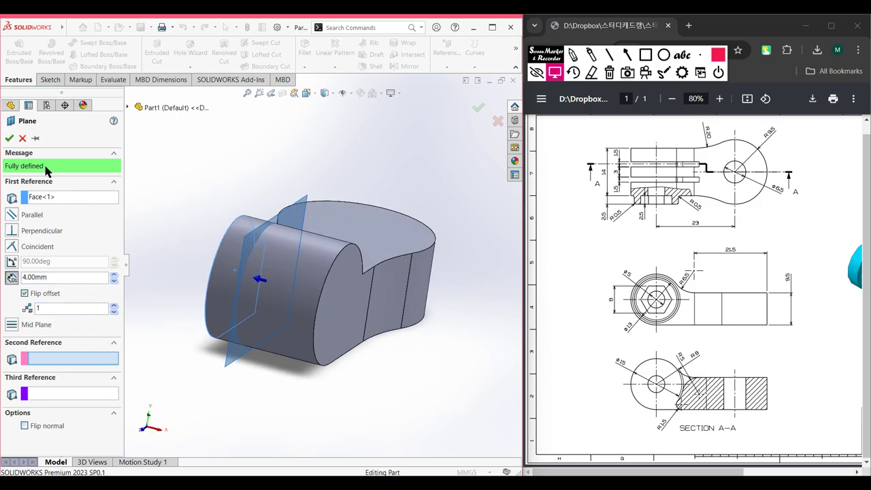
left_click(9, 138)
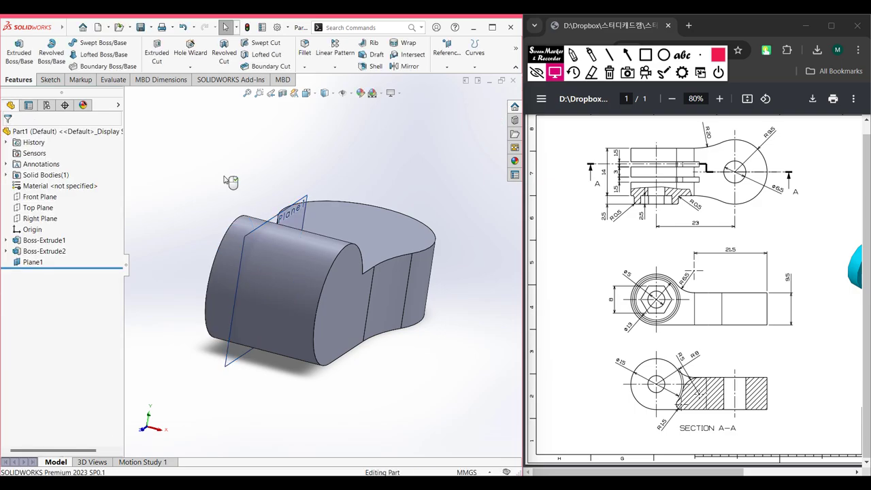
Step: Open a new sketch on the offset plane inside the cylindrical end
key("ctrl+7")
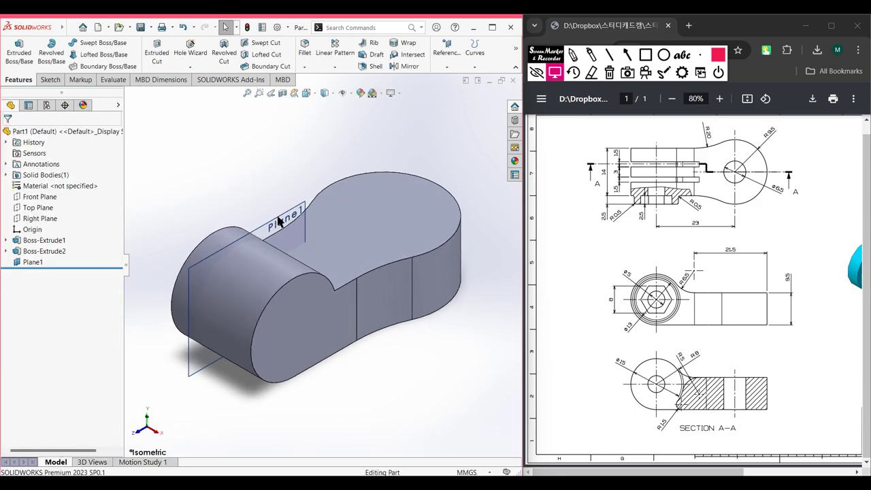
left_click(279, 221)
right_click(282, 220)
left_click(303, 208)
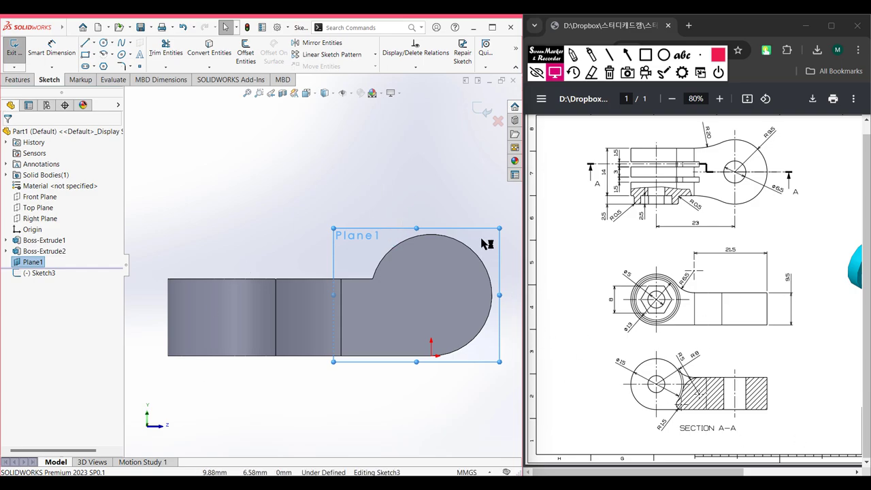
Step: Sketch a circle with a diameter of 8*2 (16 mm) centred on the cylindrical end's axis, viewing the sketch plane from its opposite side
left_click(342, 186)
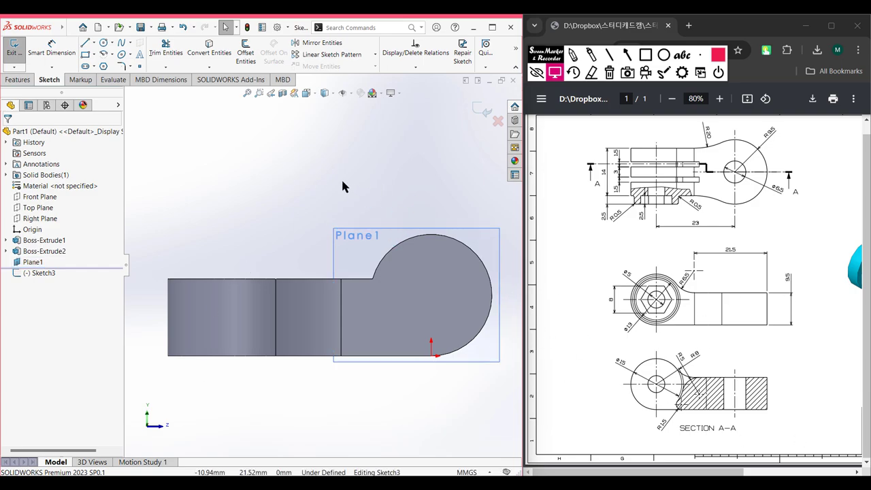
key("ctrl+8")
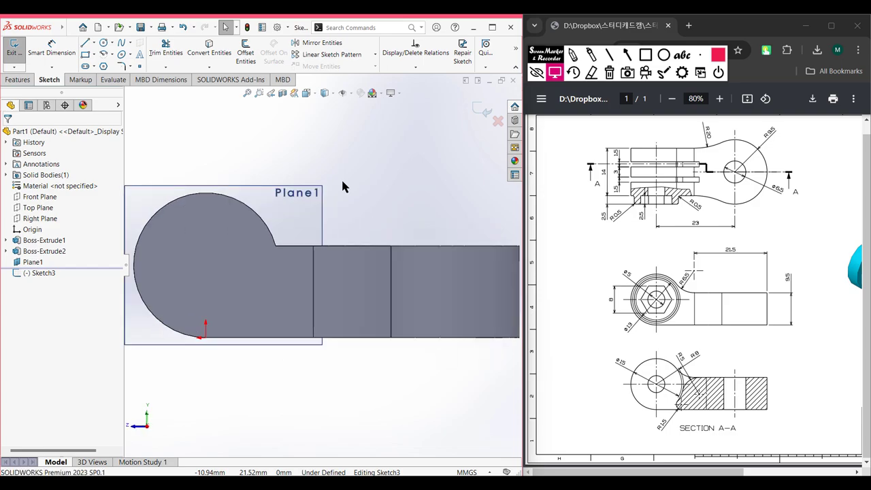
scroll(400, 264, "down", 2)
scroll(397, 253, "up", 5)
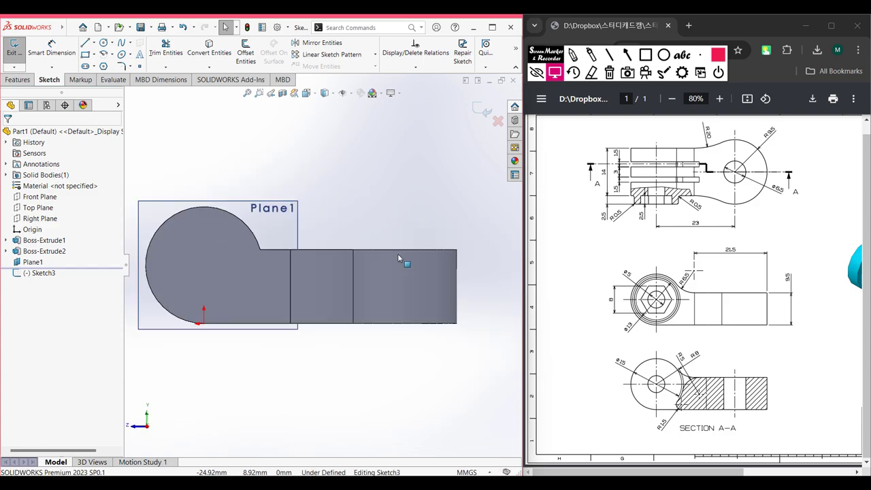
left_click(106, 45)
scroll(321, 263, "up", 1)
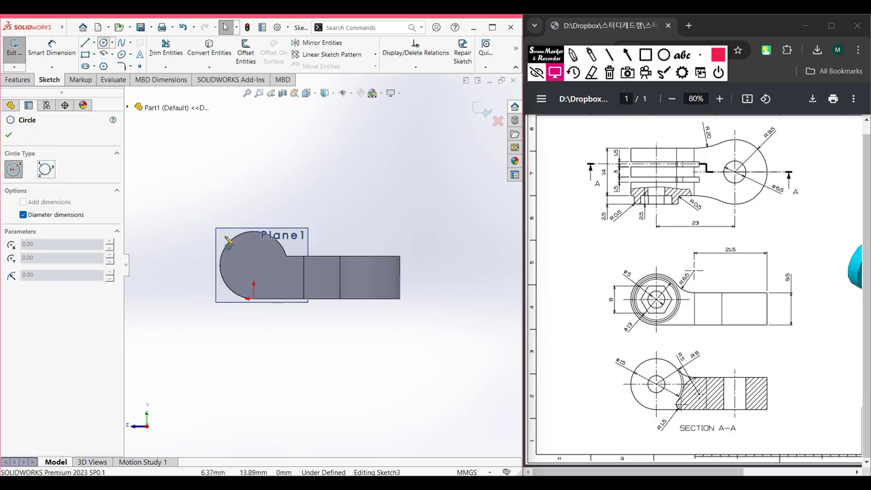
scroll(248, 254, "down", 3)
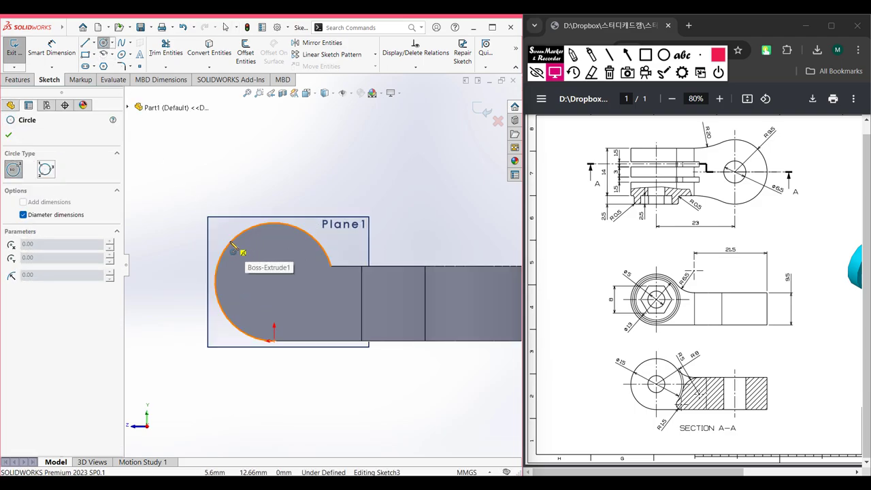
left_click(275, 283)
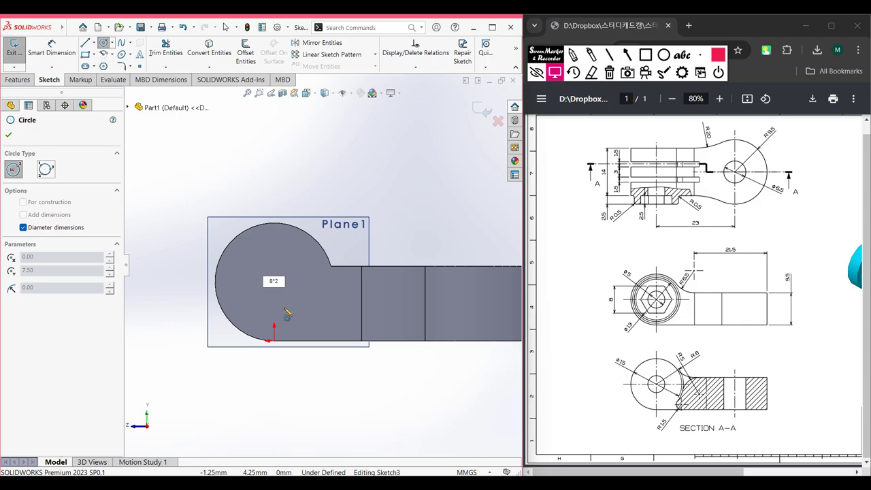
key("Return")
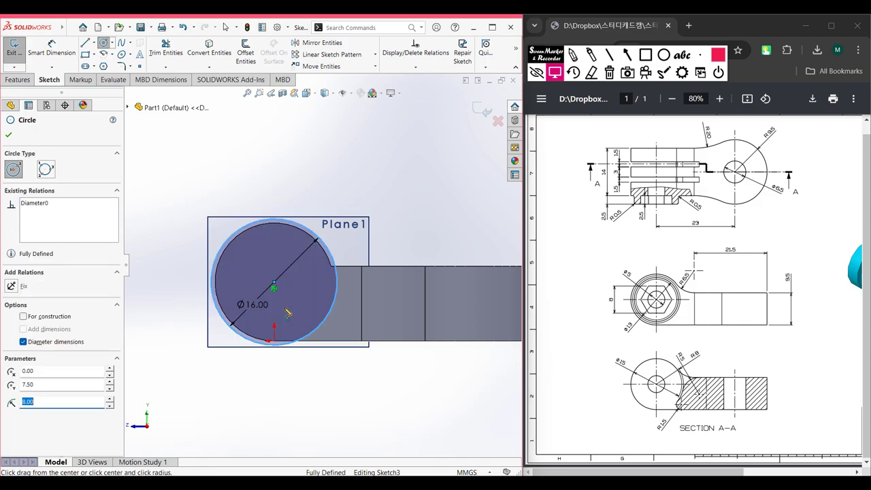
key("Escape")
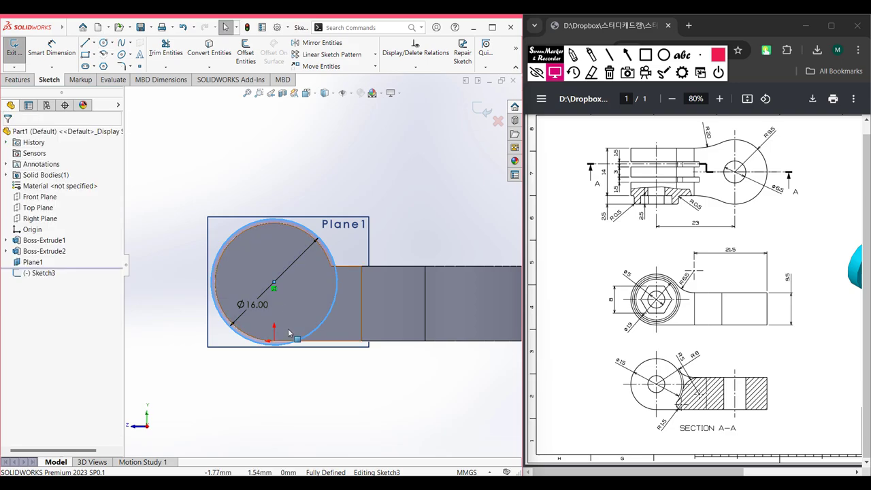
Step: Sketch a small circle with a diameter of 1.5*2 (3 mm) inside the arm, beside the lower part of the 16 mm circle
left_click(106, 45)
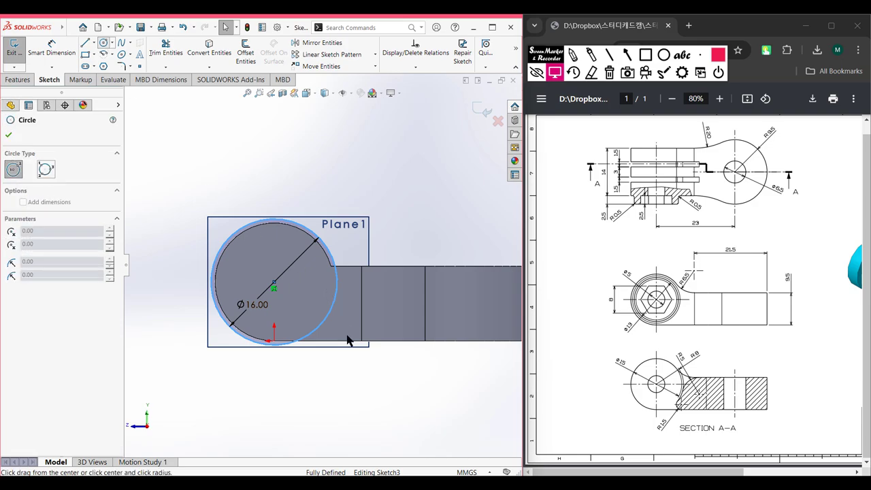
left_click(345, 322)
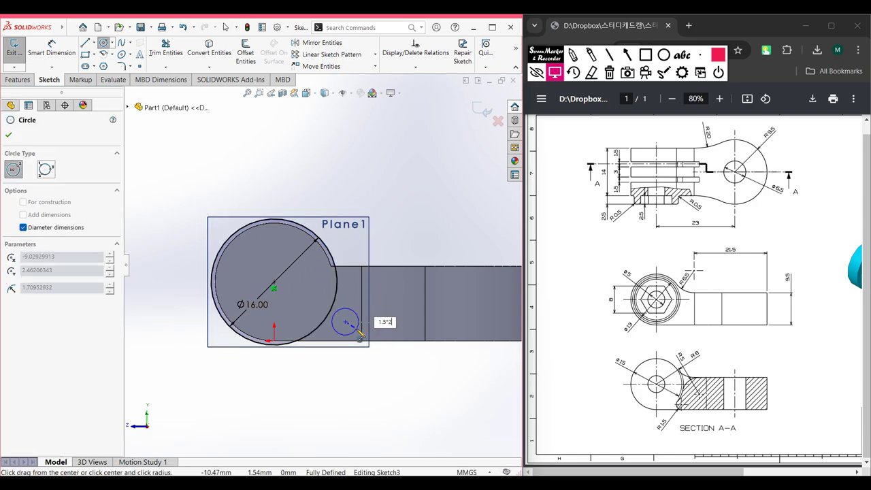
key("Return")
key("Escape")
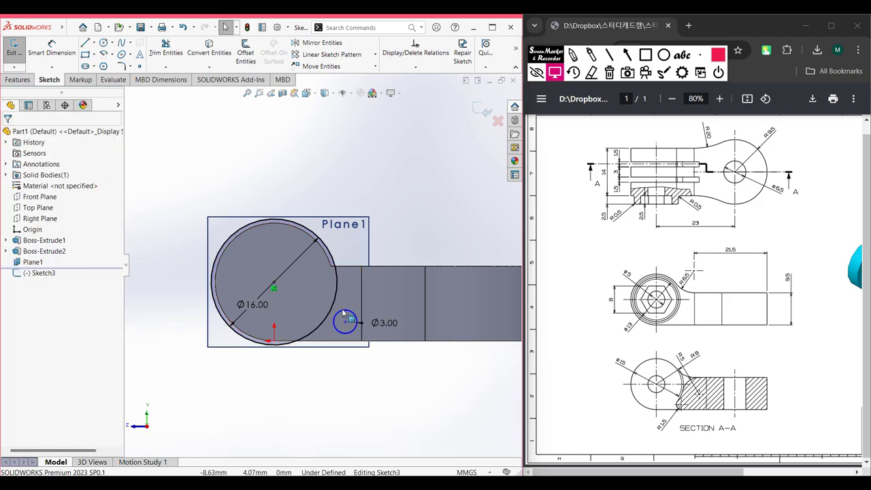
Step: Make the 3 mm circle tangent to the 16 mm circle
left_click(344, 310)
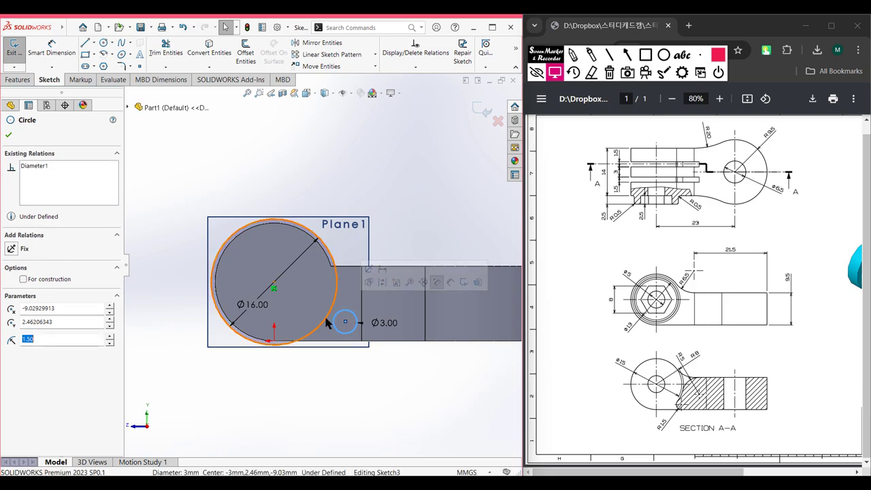
left_click(326, 323, "ctrl")
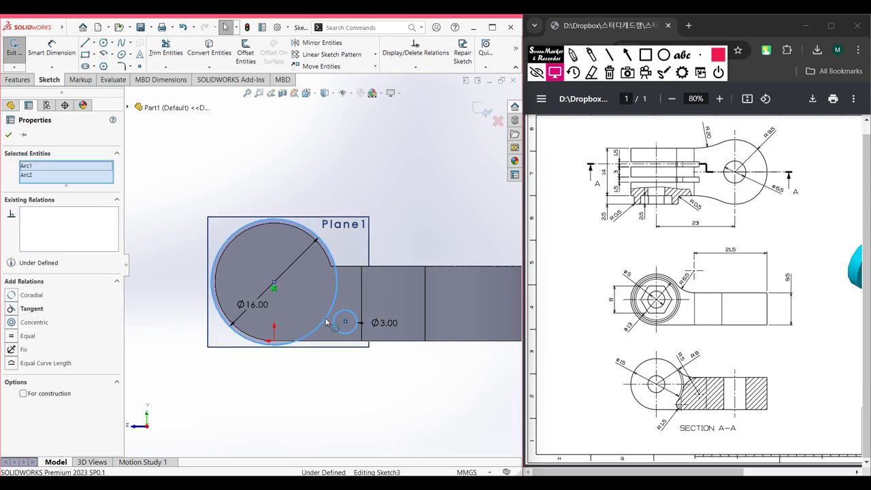
left_click(31, 309)
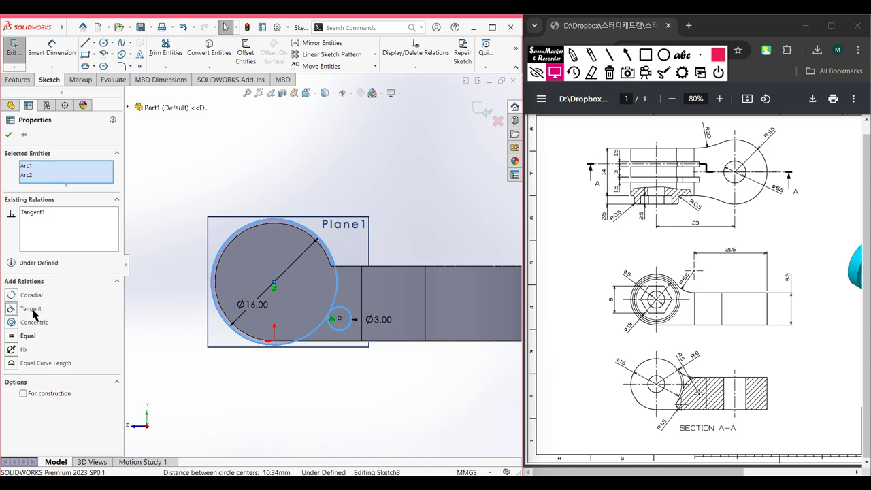
left_click(9, 136)
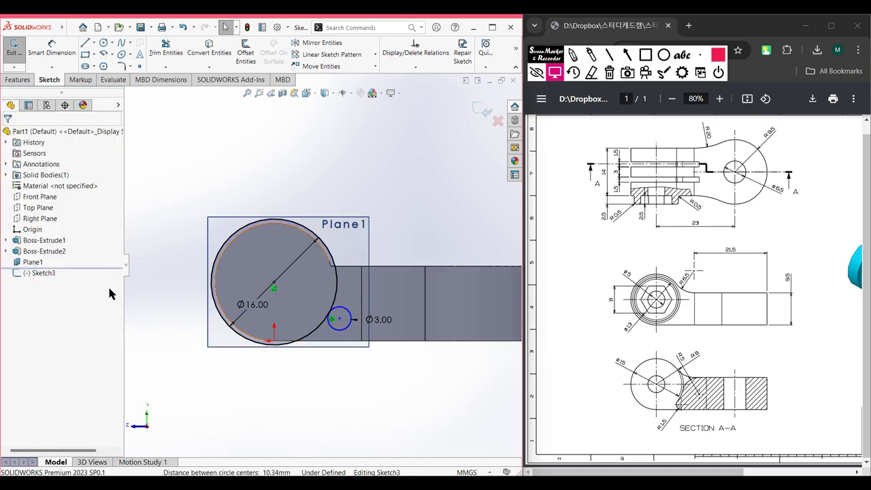
Step: Make the 3 mm circle tangent to the bottom edge of the arm
left_click(340, 320)
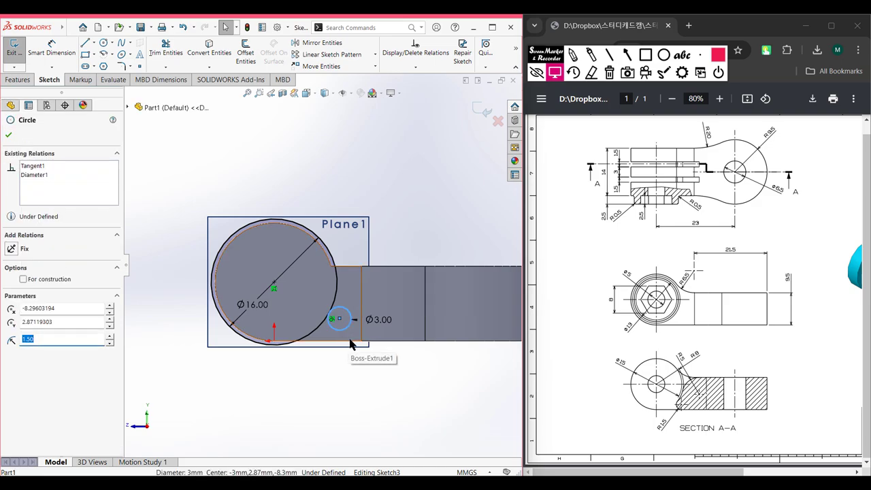
scroll(347, 324, "up", 2)
scroll(347, 323, "down", 6)
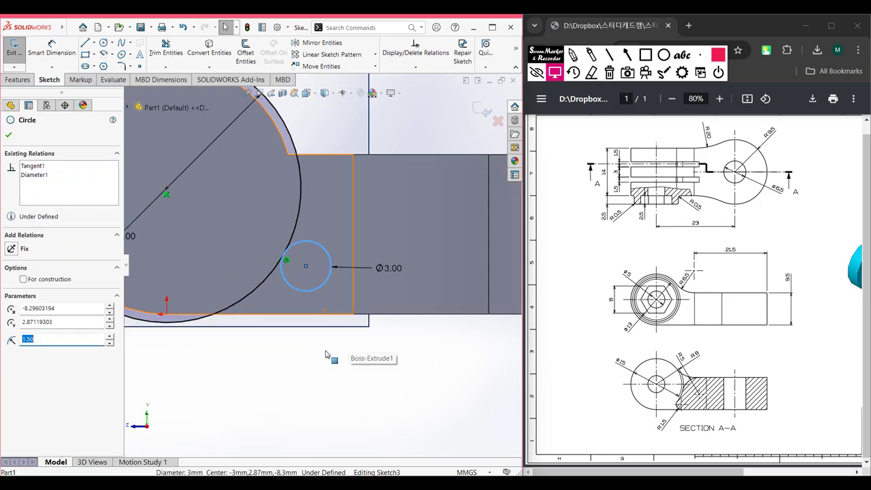
left_click(305, 317, "ctrl")
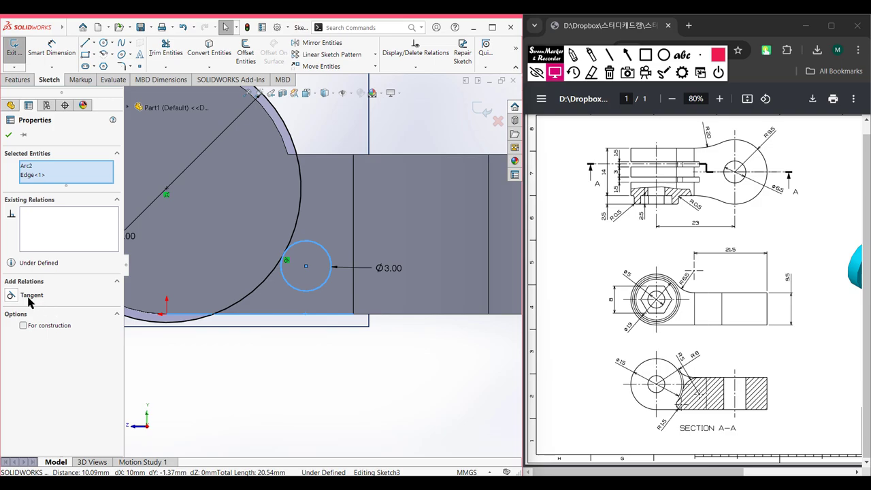
left_click(30, 296)
left_click(9, 136)
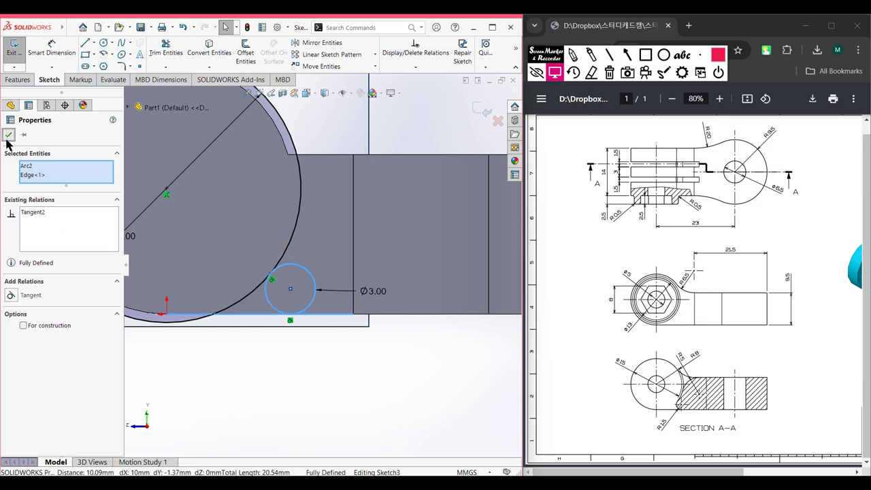
Step: Sketch a circle with a diameter of 5*2 (10 mm) over the arm and move it along the arm, clear of the other two circles
key("z")
key("z")
key("z")
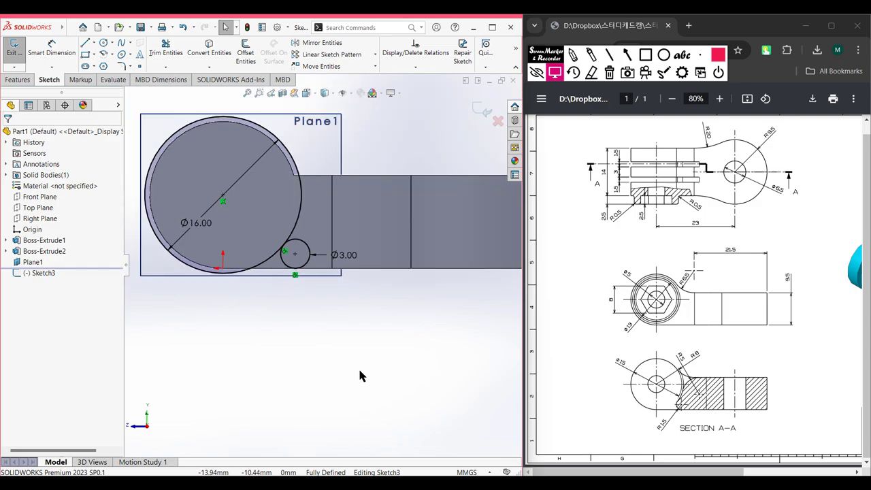
left_click(103, 44)
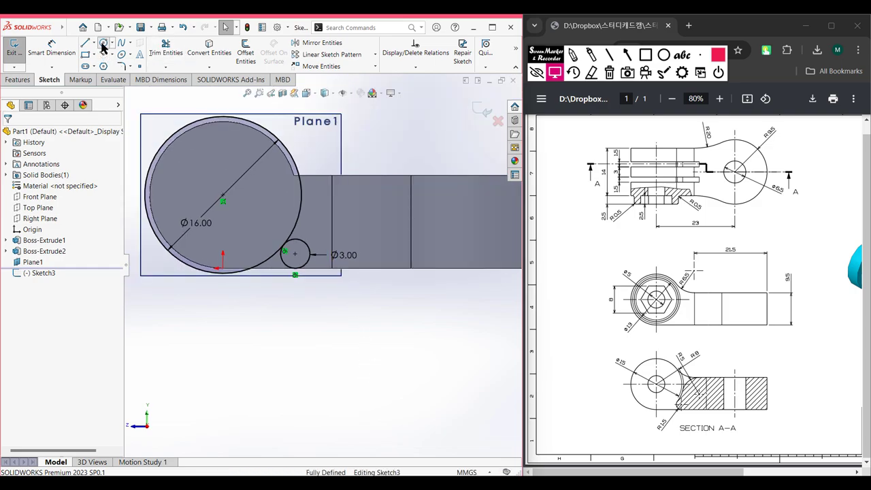
left_click(326, 202)
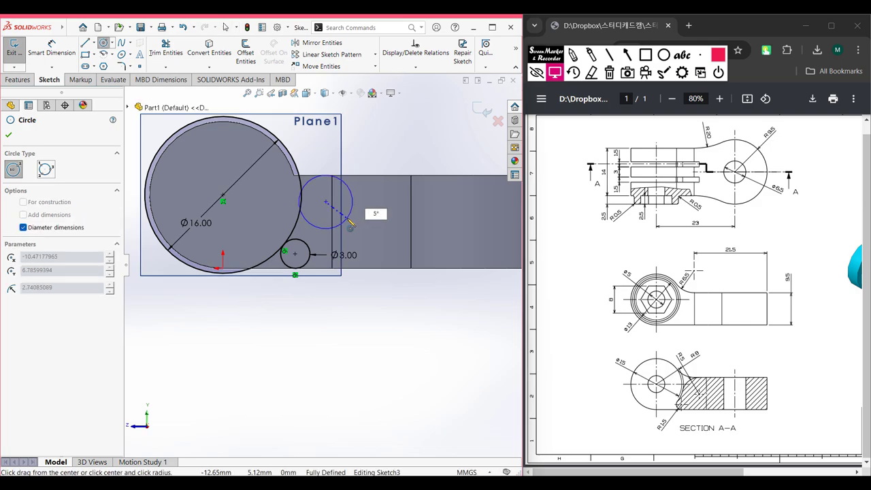
type("5*2")
key("Return")
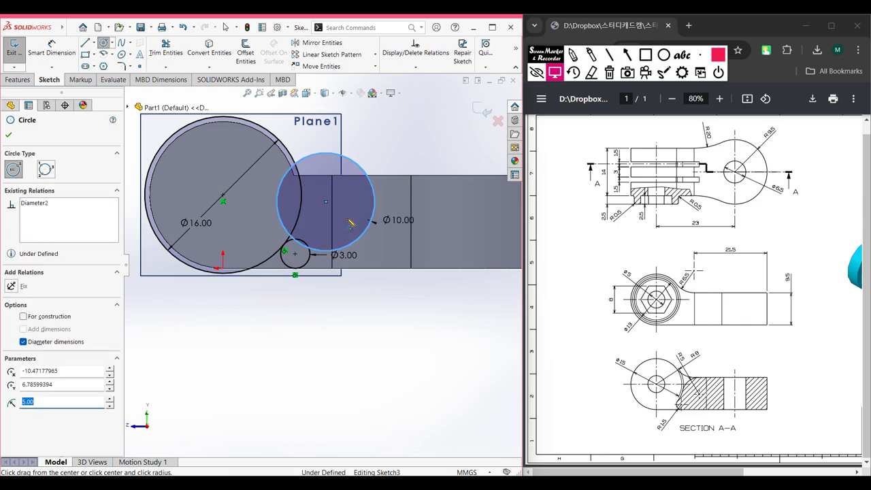
key("Escape")
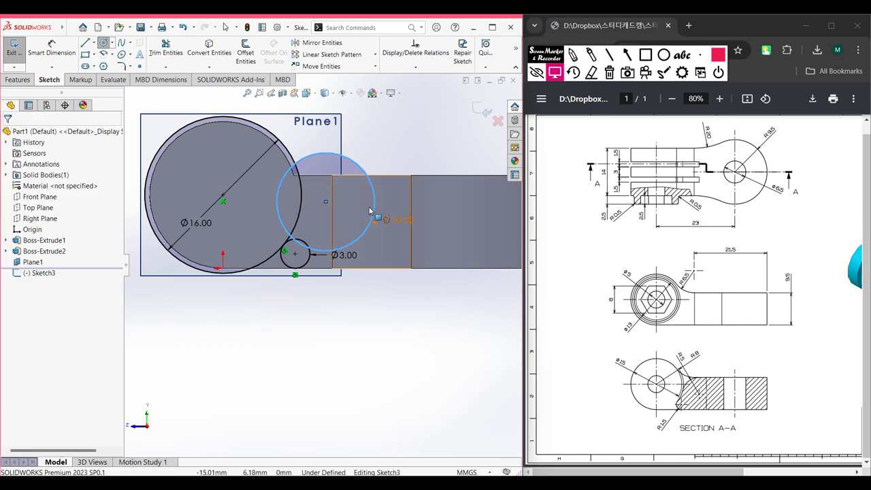
left_click_drag(344, 213, 393, 238)
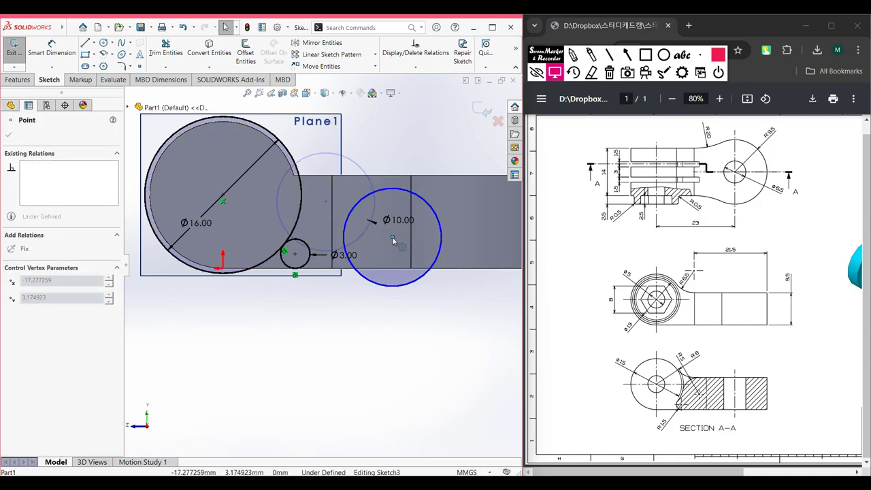
left_click(374, 307)
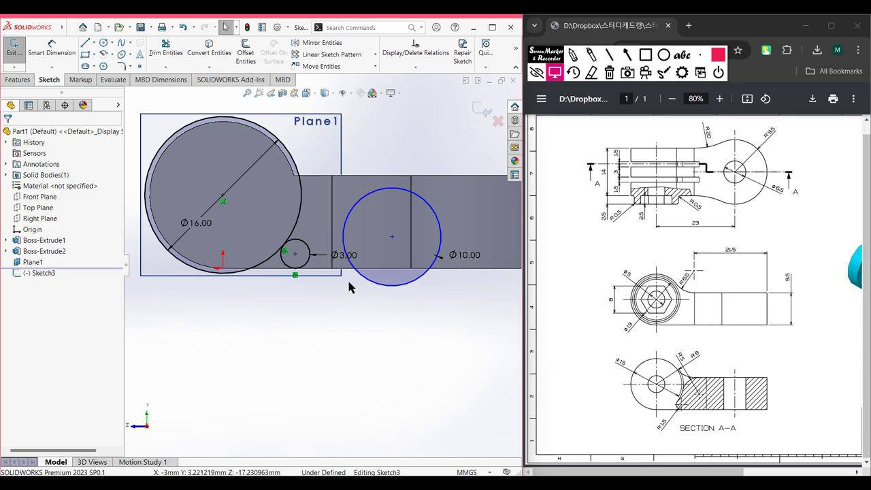
Step: Make the 10 mm circle tangent to the 16 mm circle
left_click(297, 223)
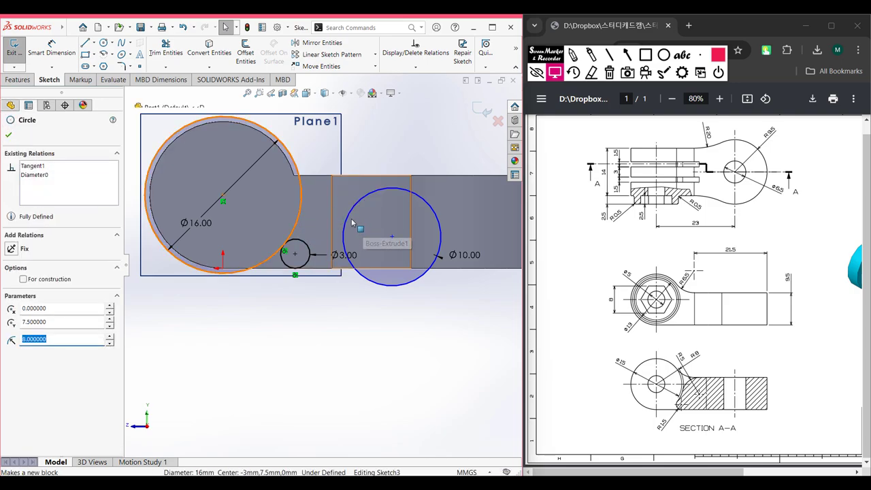
left_click(348, 225, "ctrl")
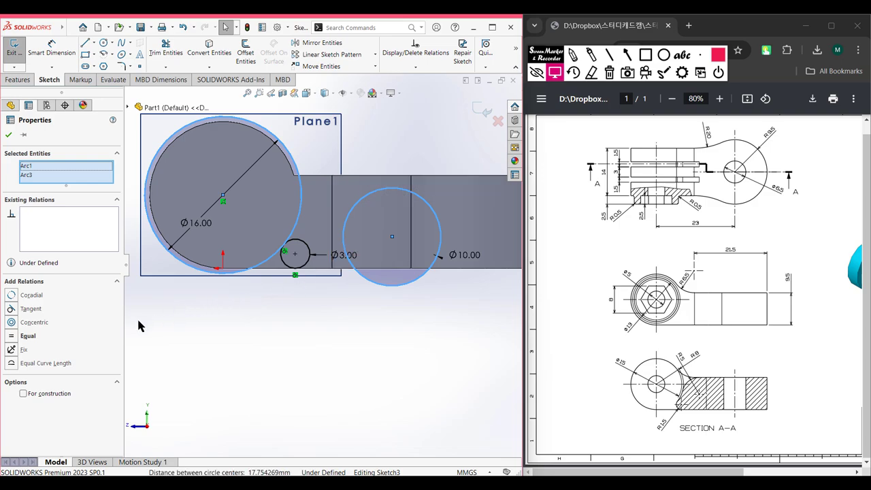
left_click(31, 309)
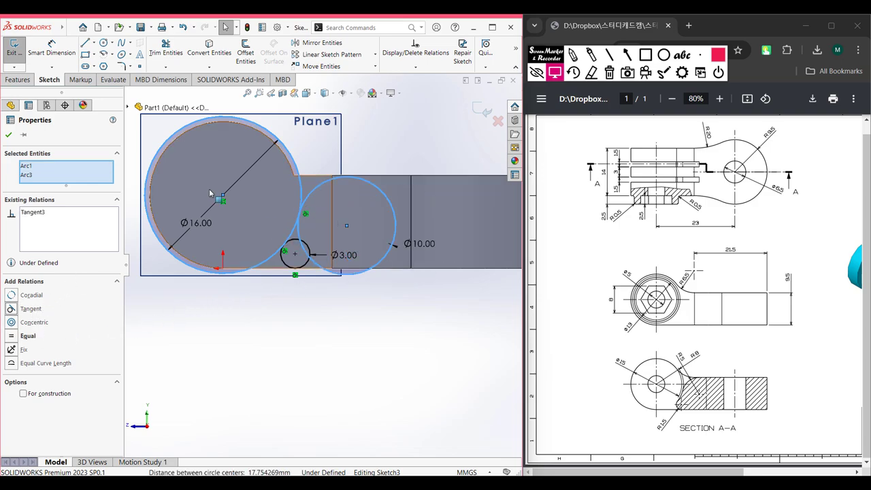
left_click(8, 134)
Step: Make the 10 mm circle tangent to the upper edge of the arm
scroll(319, 272, "up", 2)
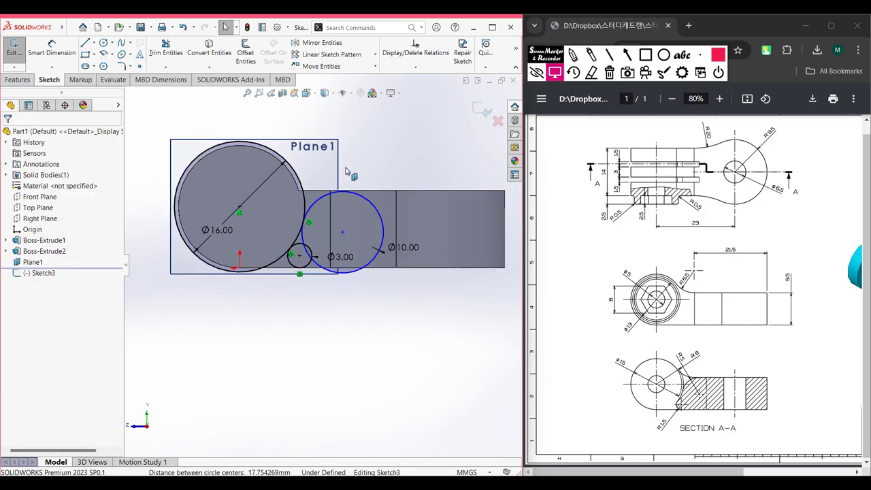
scroll(343, 191, "down", 5)
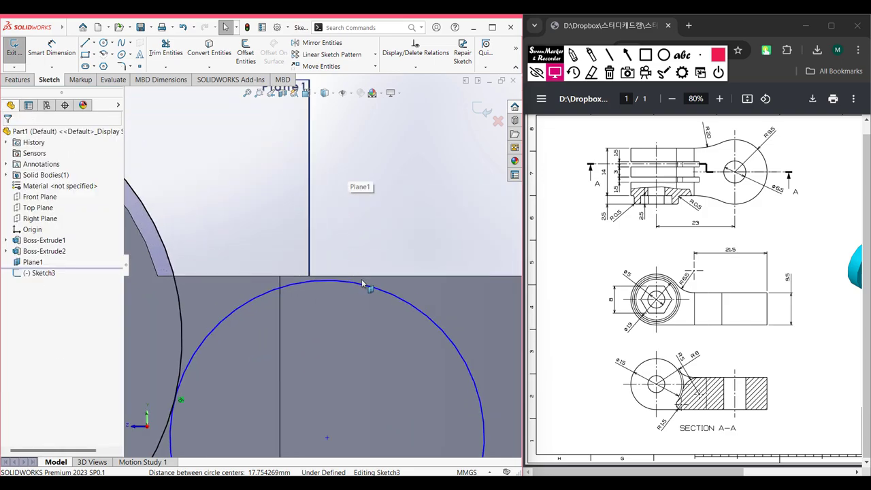
left_click(367, 288)
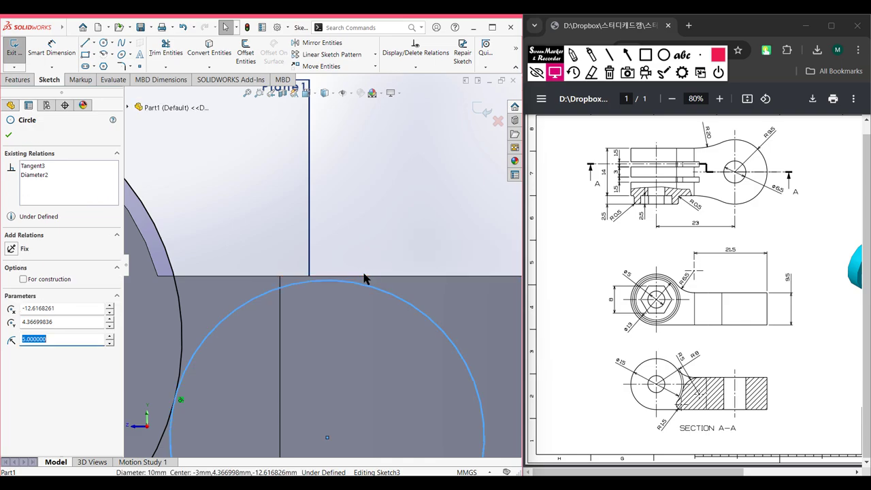
left_click(299, 277, "ctrl")
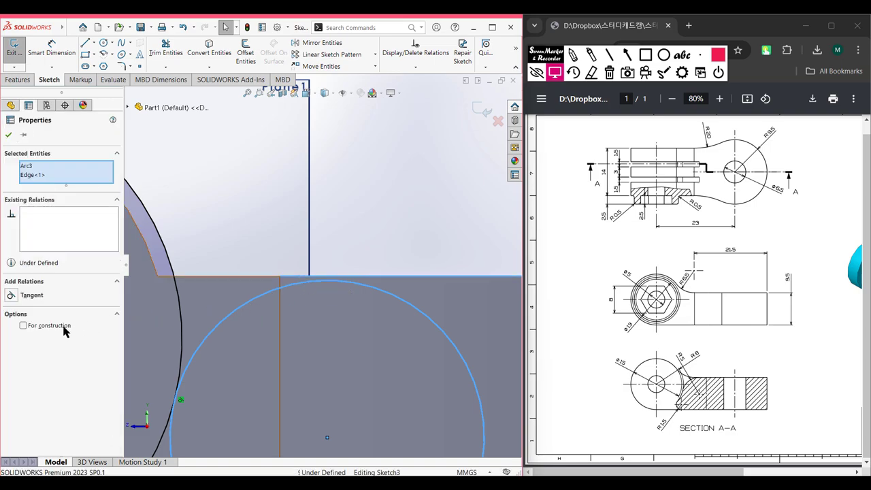
left_click(31, 295)
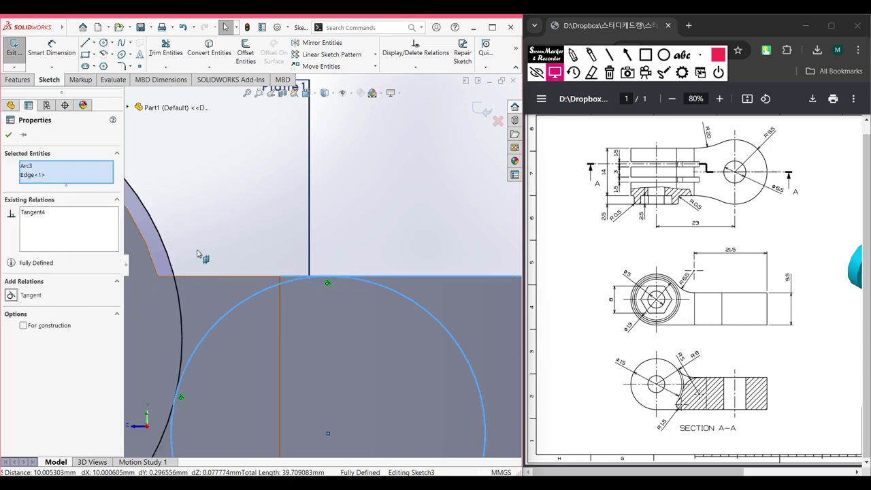
left_click(8, 136)
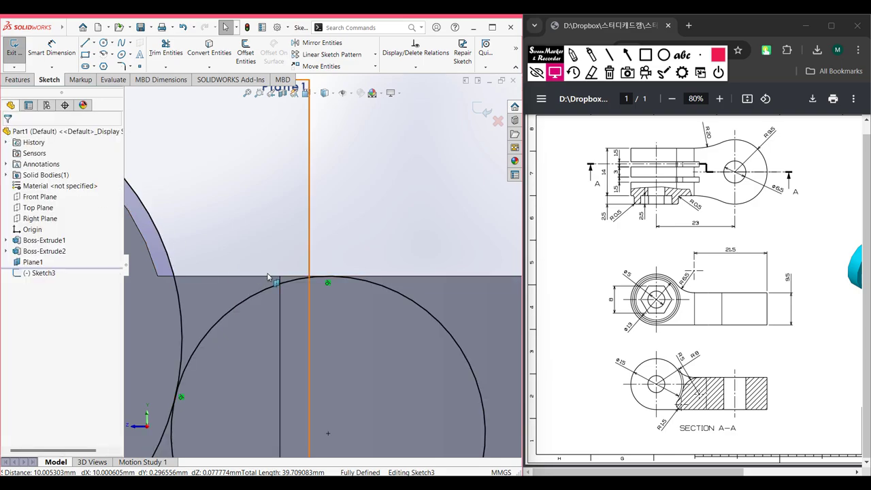
Step: Draw a vertical line up from the 10 mm circle's top tangent point and a horizontal line about 28.5 mm long over the round head
scroll(278, 281, "down", 2)
scroll(279, 281, "up", 4)
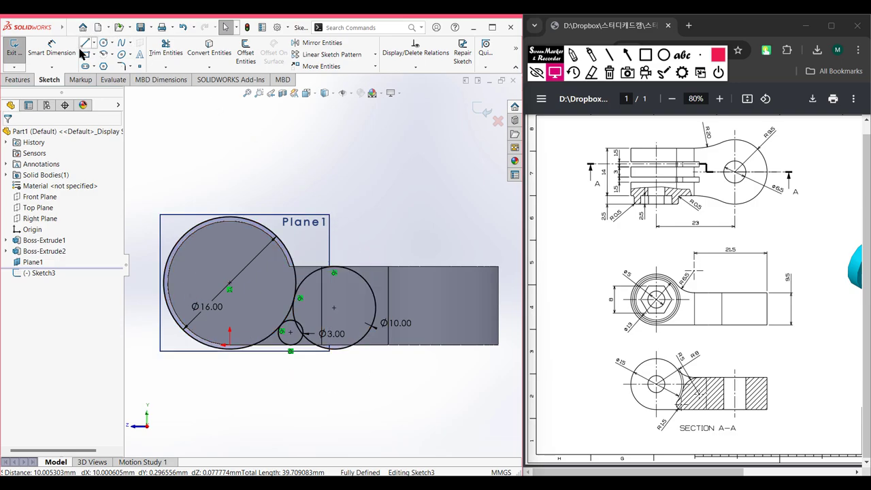
scroll(224, 218, "down", 6)
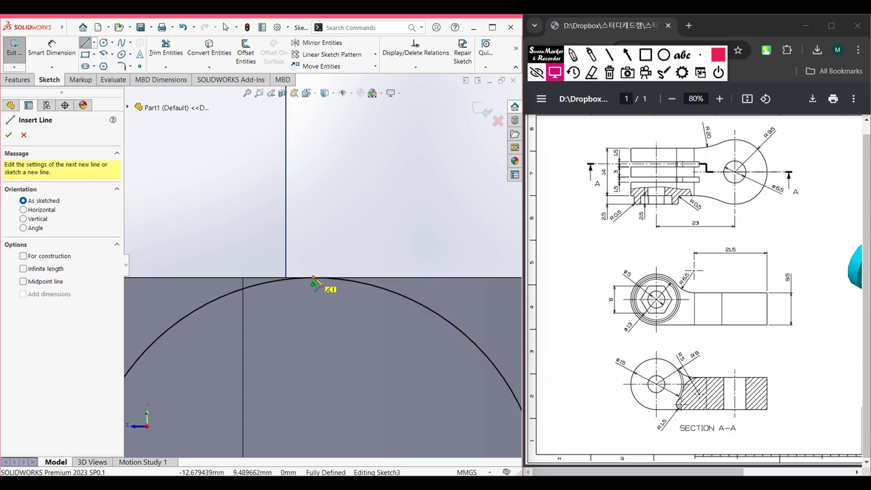
left_click(313, 278)
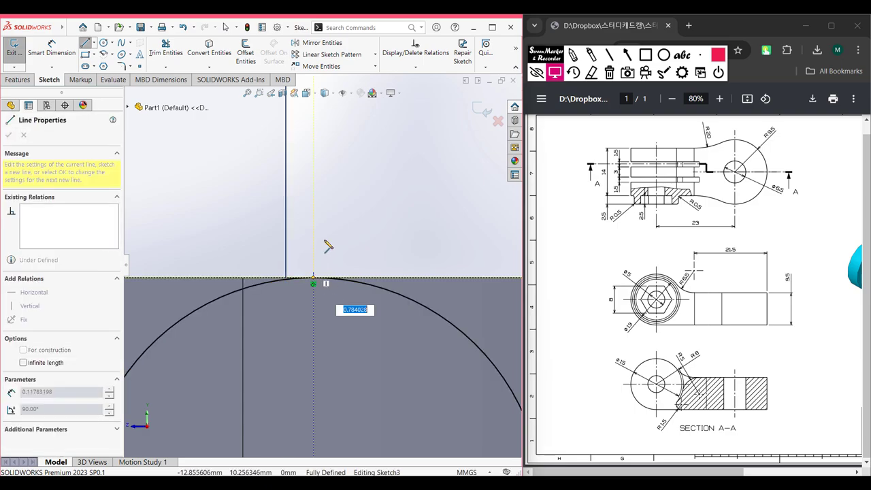
scroll(327, 247, "down", 3)
scroll(330, 245, "up", 1)
scroll(328, 245, "up", 6)
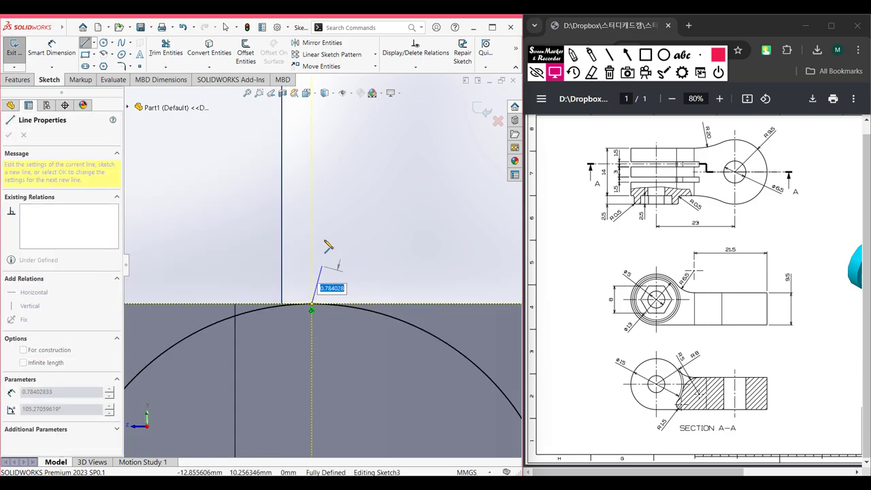
left_click(320, 208)
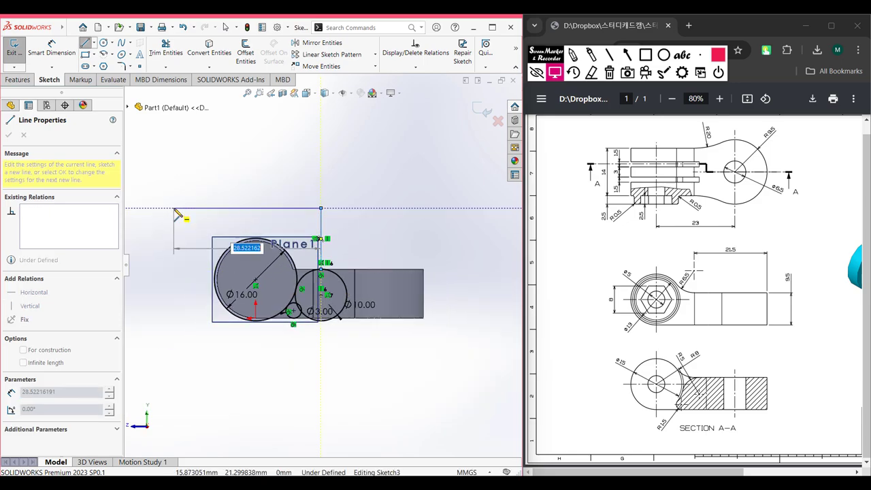
left_click(174, 208)
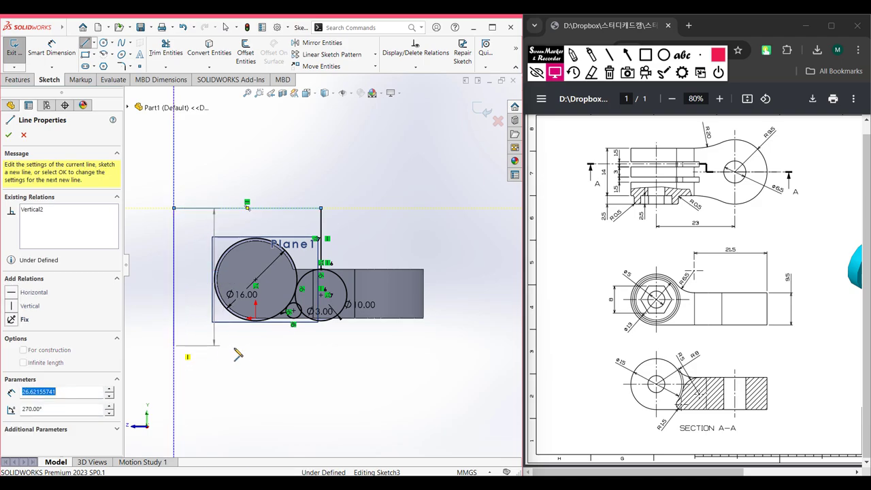
Step: Continue the outline with a vertical line about 26.6 mm down and a slanted line about 23.7 mm long to the 3 mm circle's lower tangent point
scroll(301, 311, "up", 3)
scroll(316, 312, "down", 6)
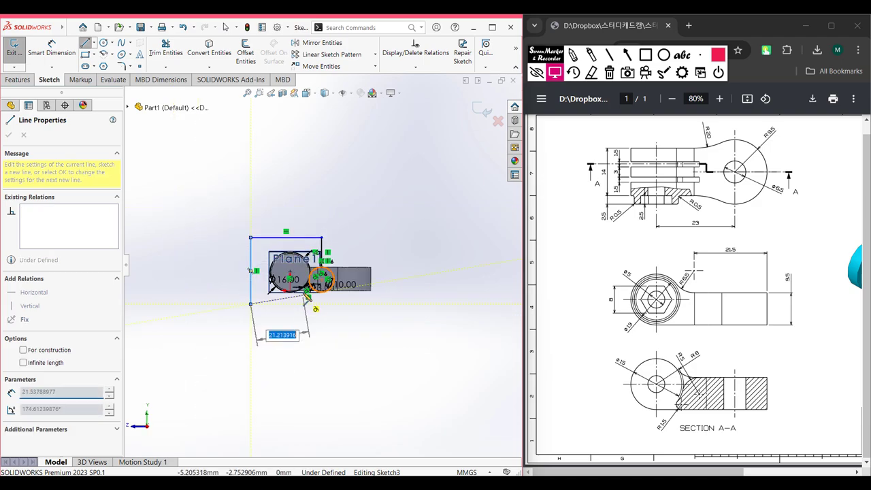
scroll(330, 280, "down", 7)
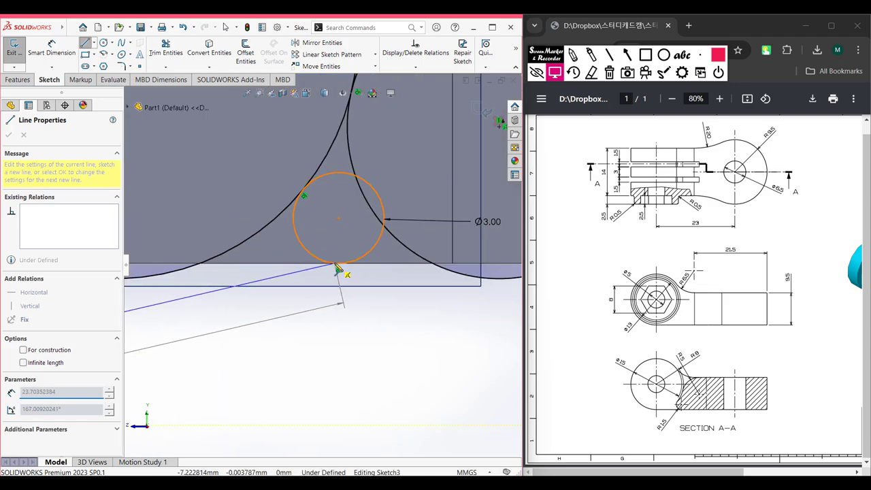
left_click(339, 265)
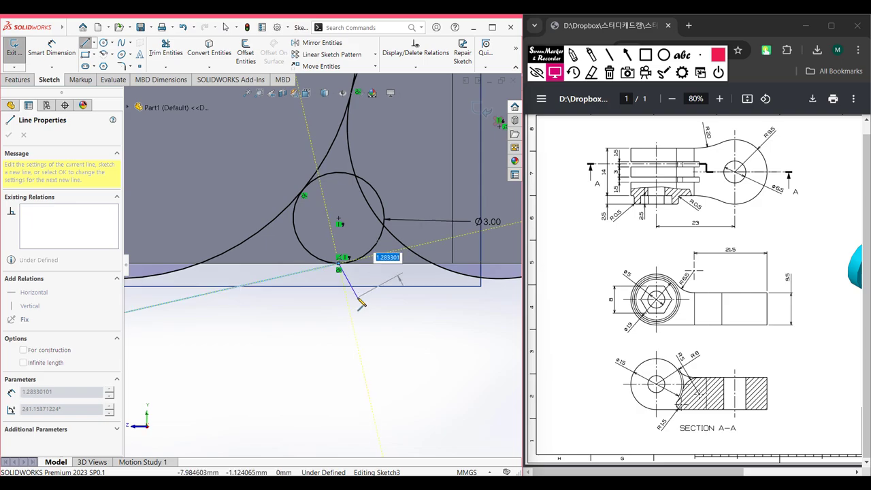
key("Escape")
scroll(359, 303, "down", 7)
scroll(359, 304, "up", 7)
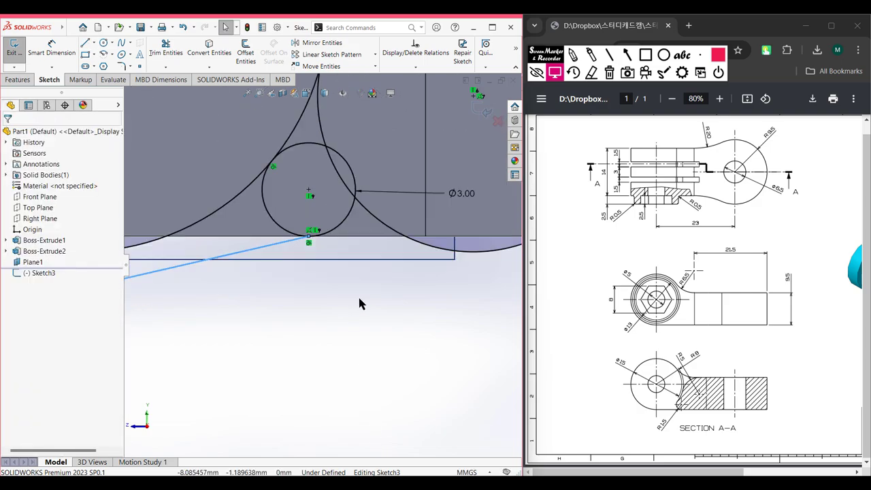
scroll(359, 303, "up", 7)
key("Escape")
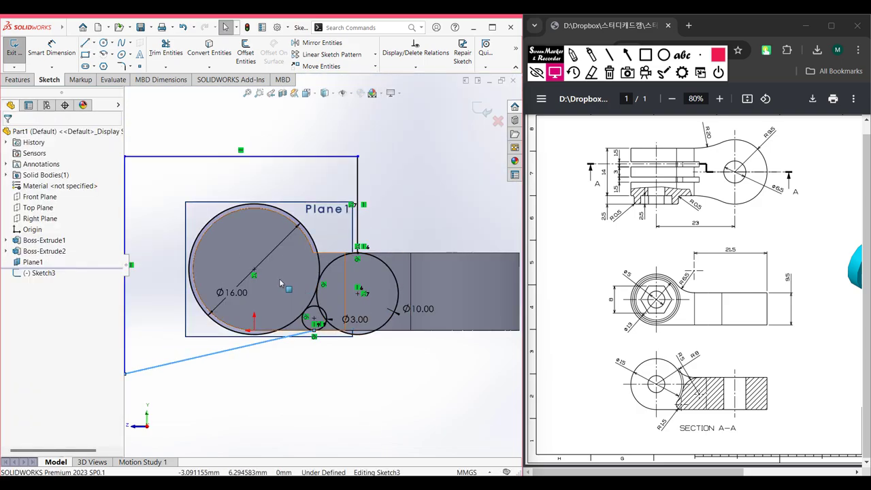
Step: Power trim the 16 mm, 10 mm and 3 mm circles, keeping only the arcs that join into the curved groove profile
left_click(167, 49)
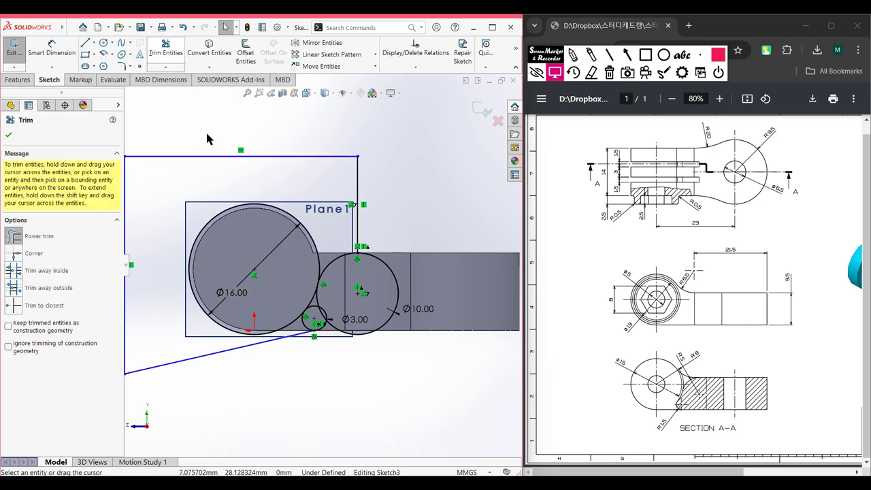
left_click_drag(306, 221, 286, 257)
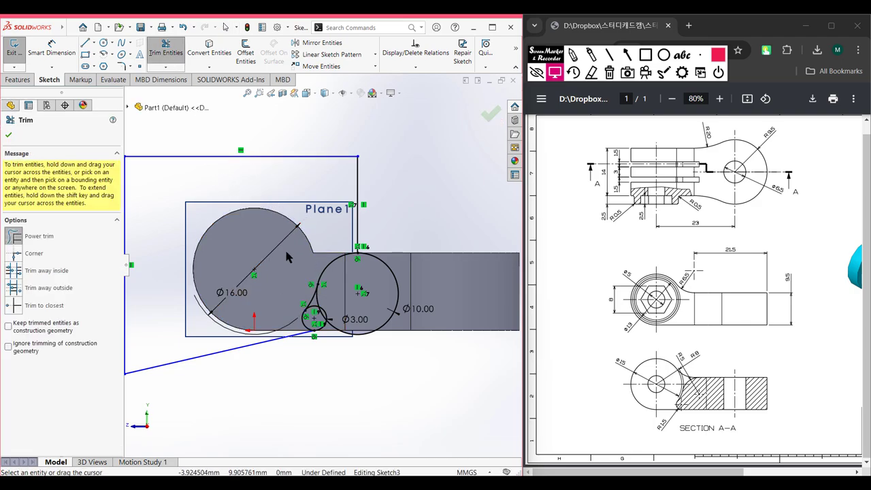
scroll(306, 301, "down", 3)
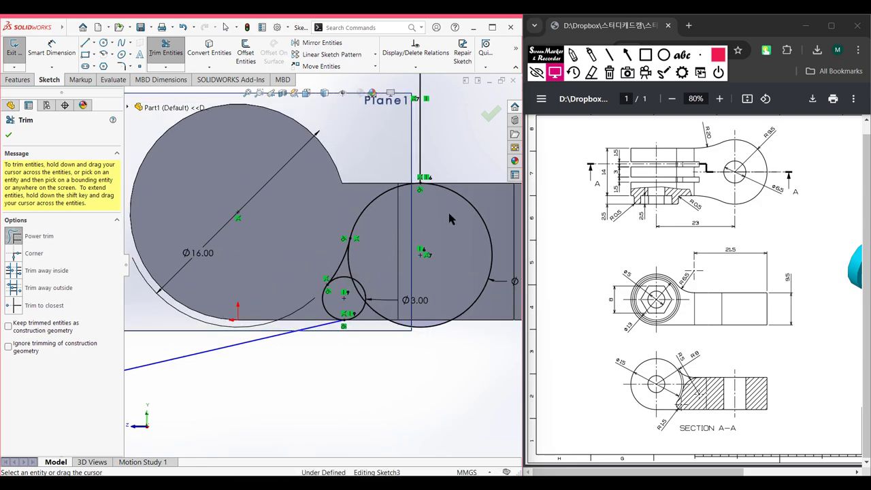
mouse_move(472, 200)
left_mouse_down()
mouse_move(375, 283)
mouse_move(363, 280)
mouse_move(374, 272)
mouse_move(353, 281)
mouse_move(373, 298)
mouse_move(368, 308)
mouse_move(366, 283)
left_mouse_up()
scroll(376, 267, "down", 2)
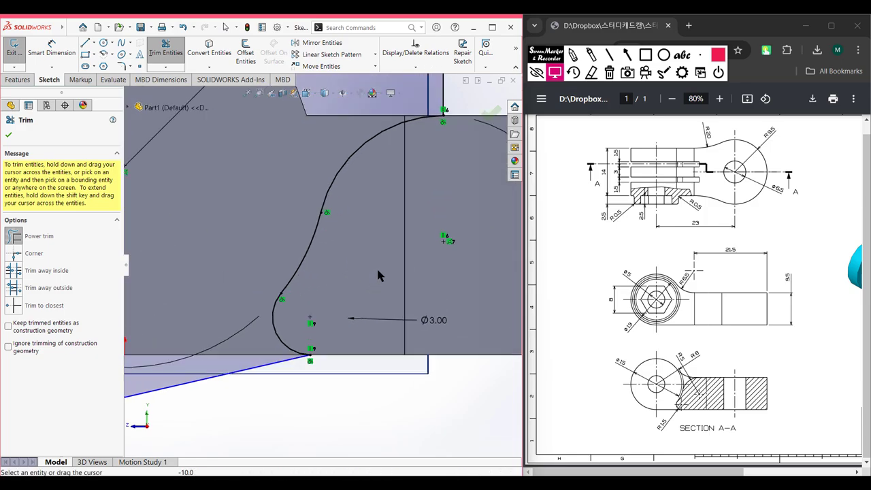
scroll(376, 267, "up", 4)
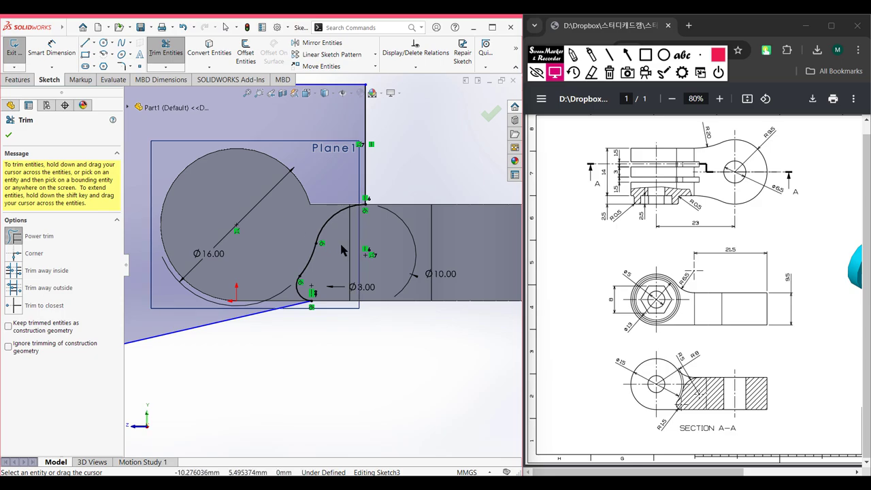
scroll(321, 265, "up", 2)
left_click(10, 136)
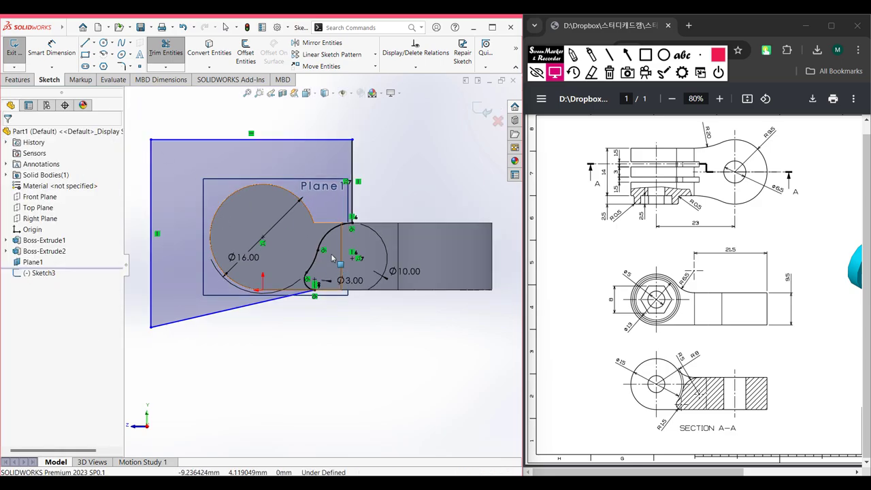
left_click(572, 55)
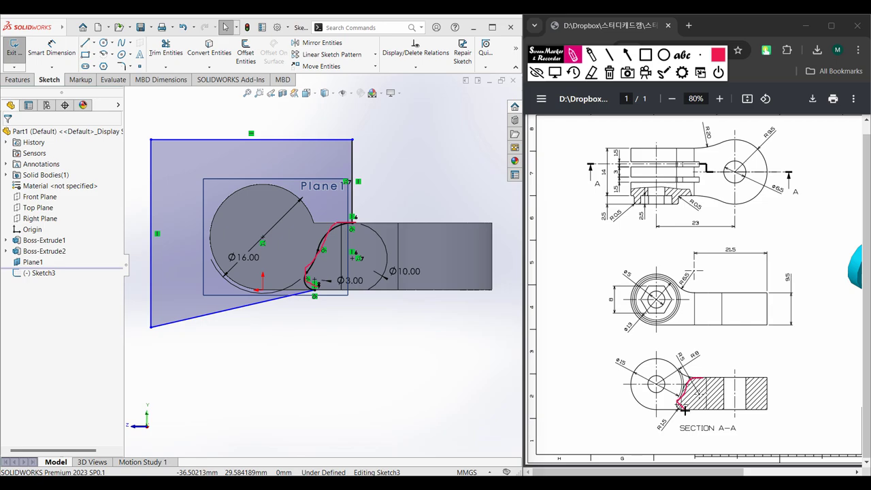
mouse_move(611, 370)
left_mouse_down()
mouse_move(607, 347)
mouse_move(675, 353)
left_mouse_up()
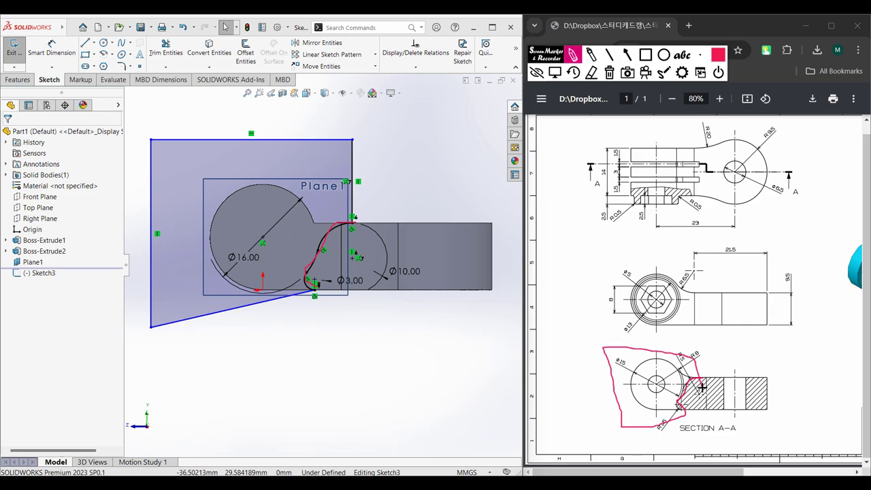
left_click(610, 72)
left_click(554, 72)
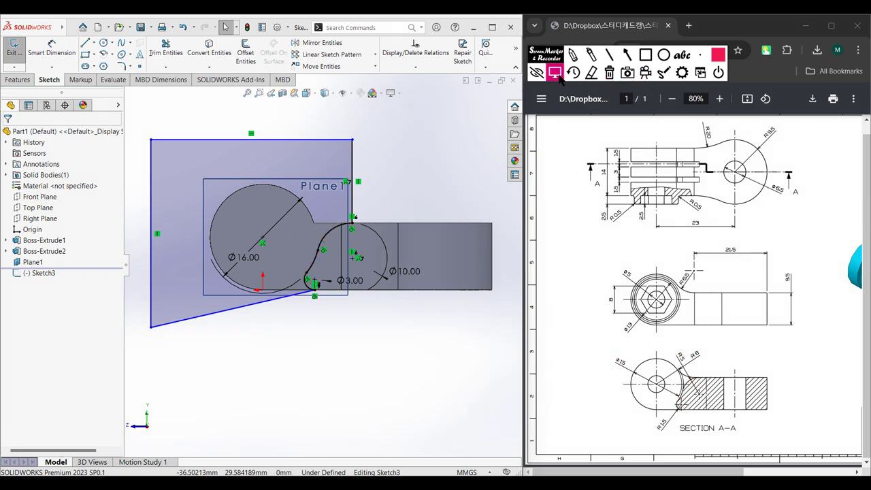
Step: Extrude-cut the closed groove profile with a blind depth of 1.5 mm and hide Plane1
left_click(419, 149)
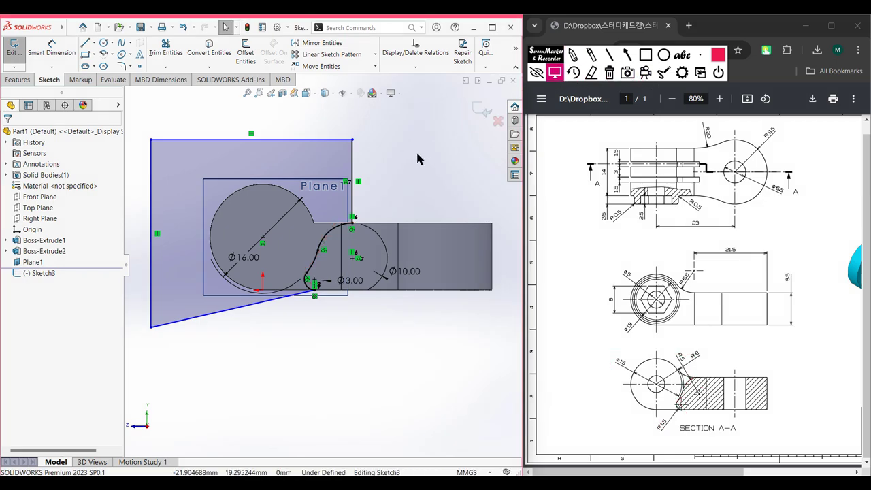
key("ctrl+7")
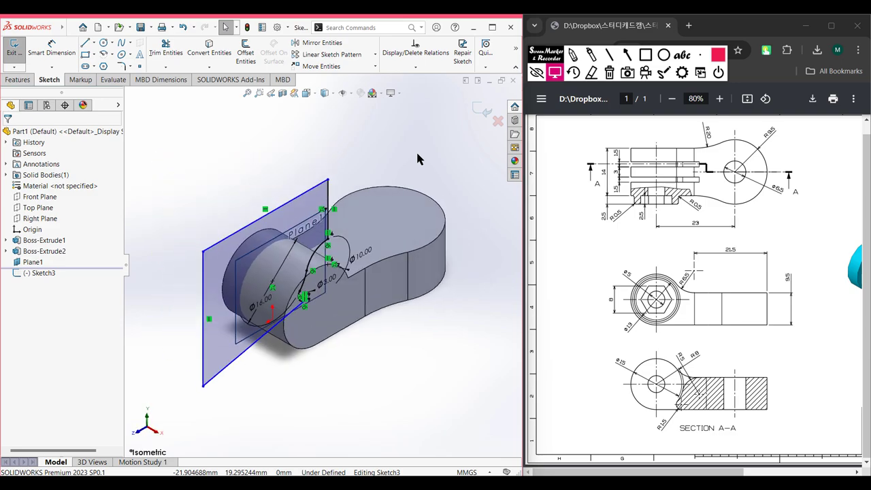
left_click(21, 79)
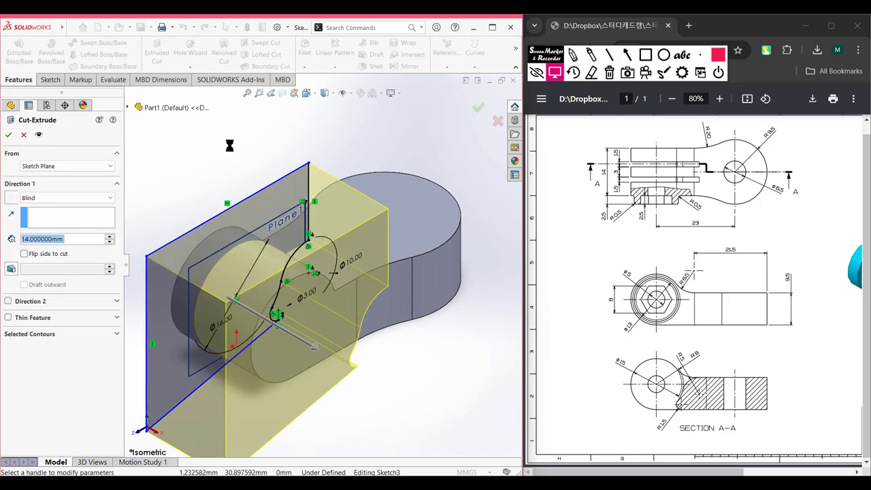
type("1.5")
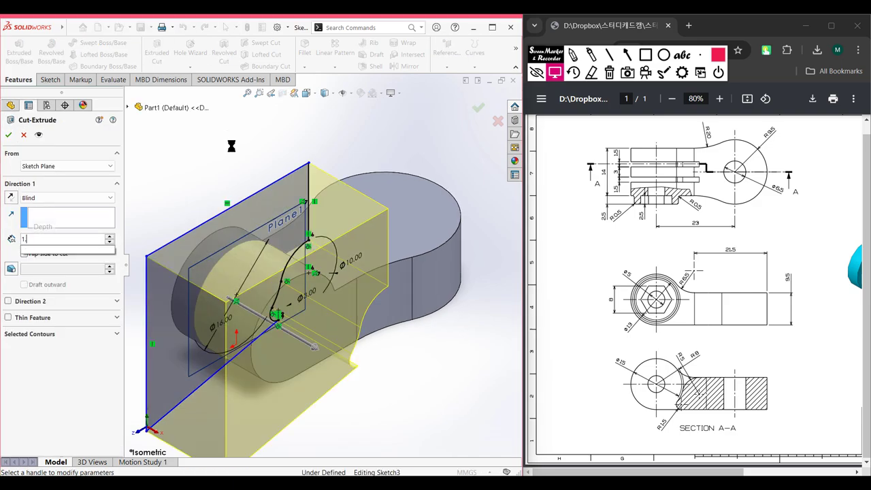
key("Return")
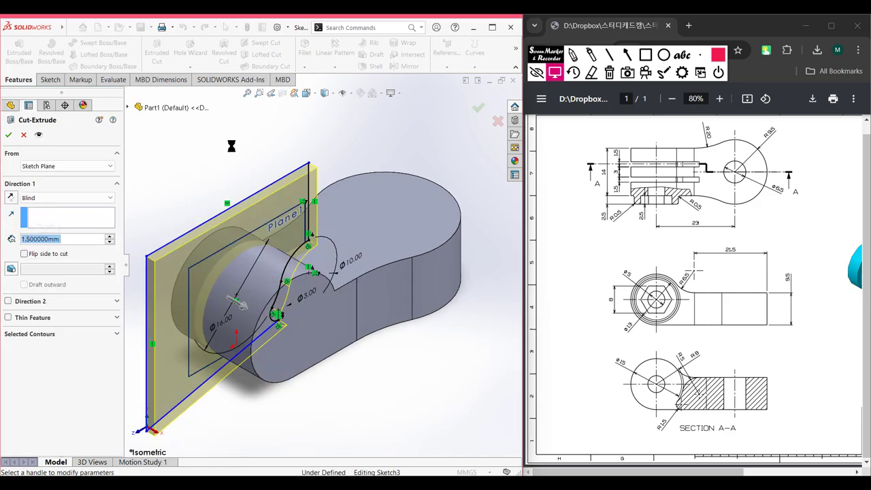
left_click(8, 135)
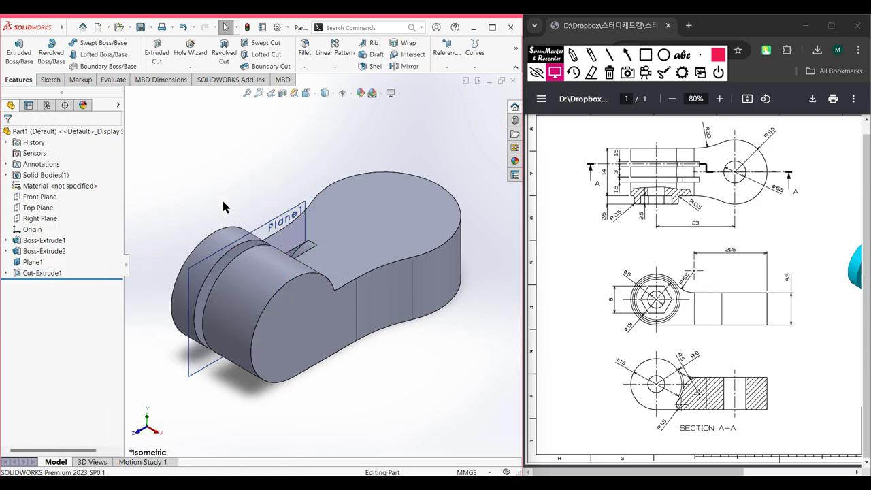
right_click(275, 229)
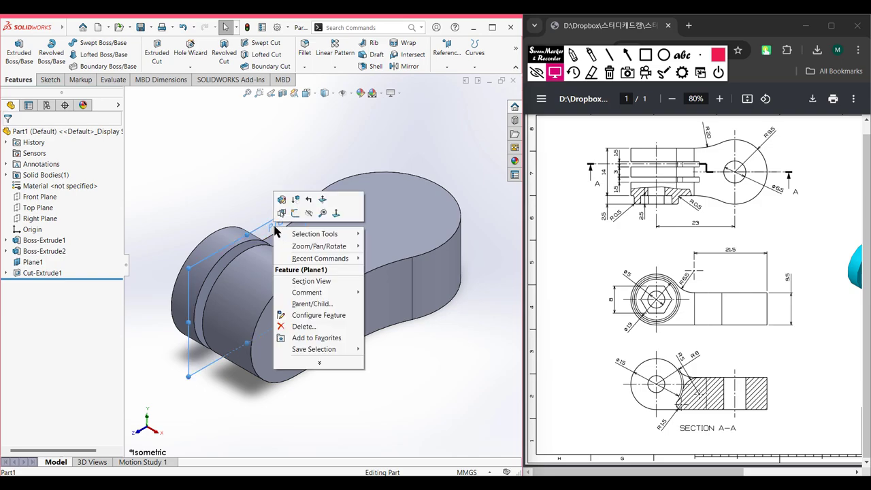
left_click(284, 197)
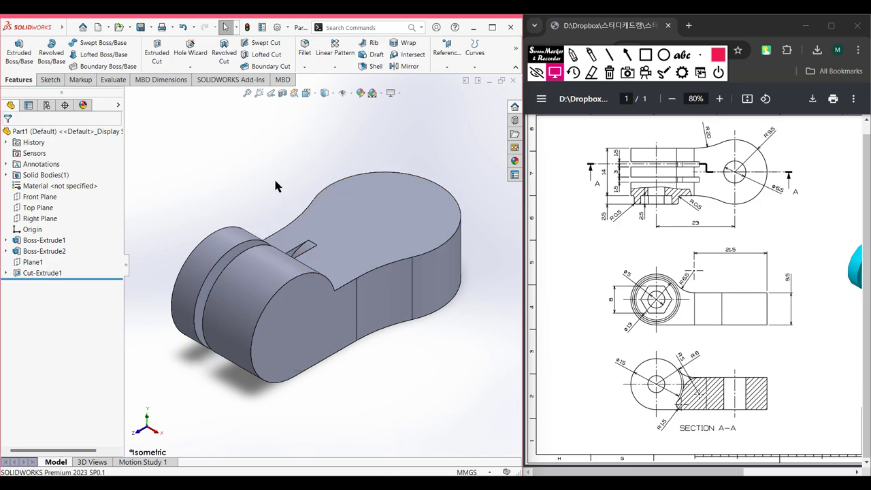
Step: Mirror the groove cut Cut-Extrude1 about the Right Plane
left_click(43, 218)
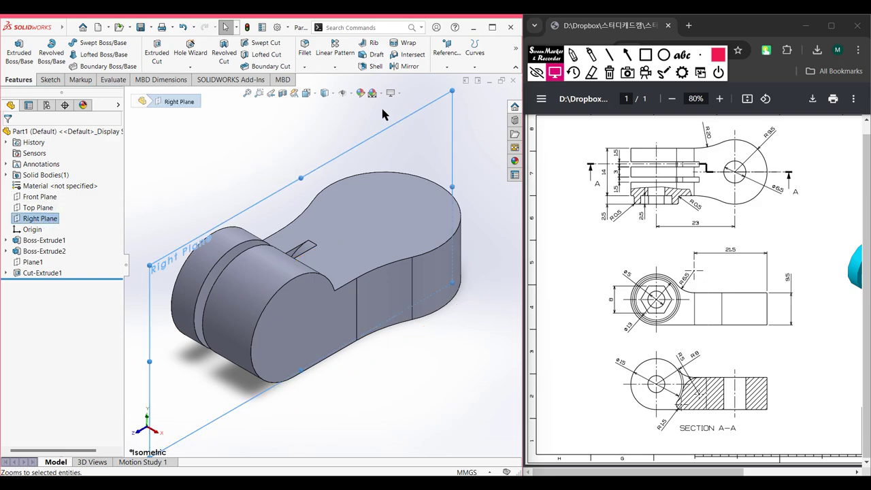
left_click(404, 65)
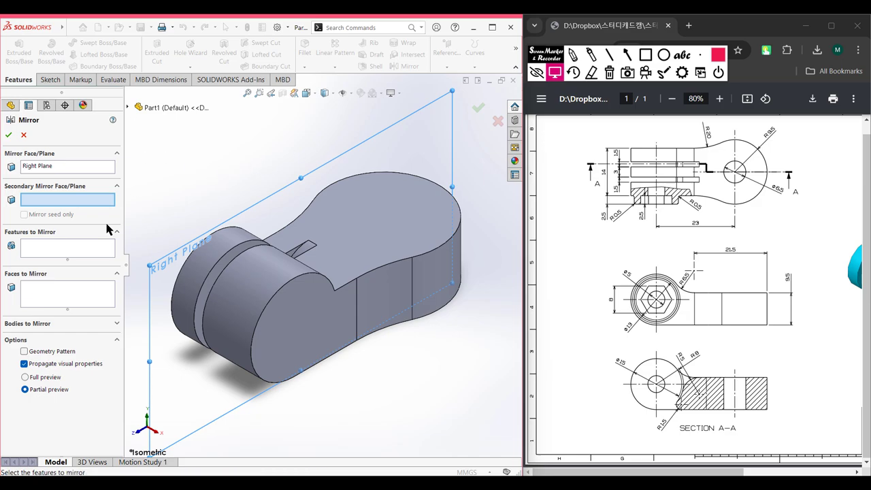
left_click(52, 250)
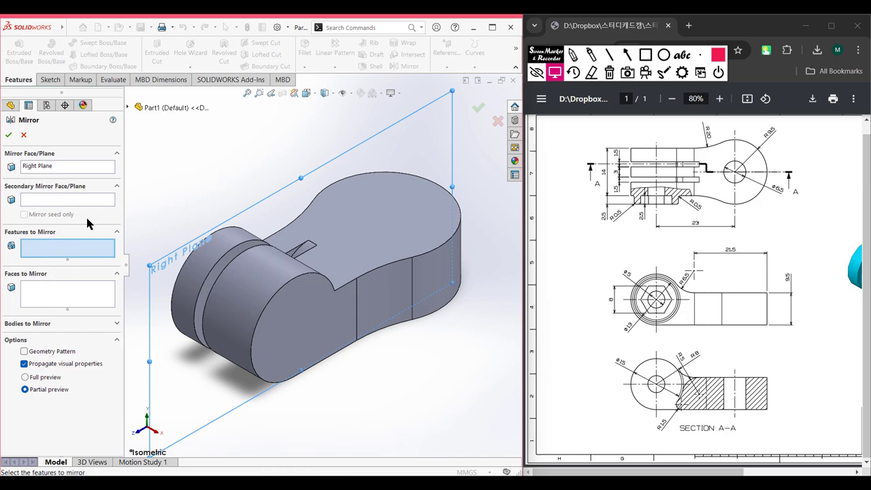
left_click(129, 106)
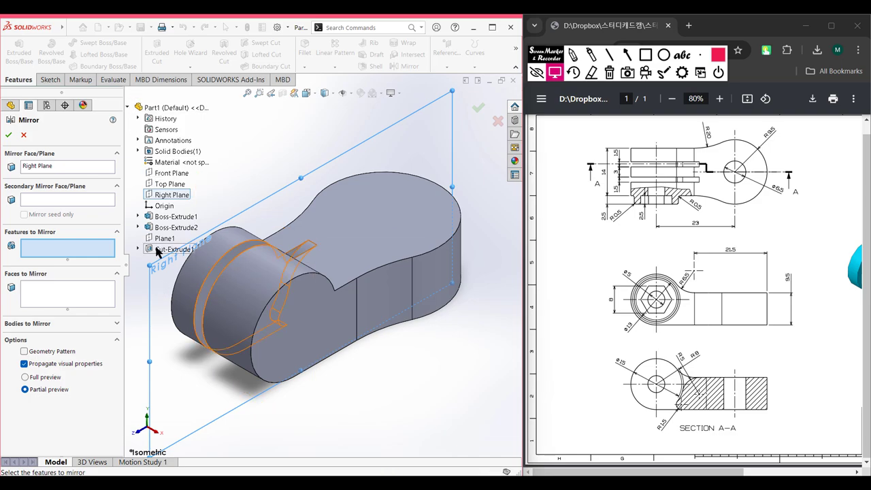
left_click(157, 249)
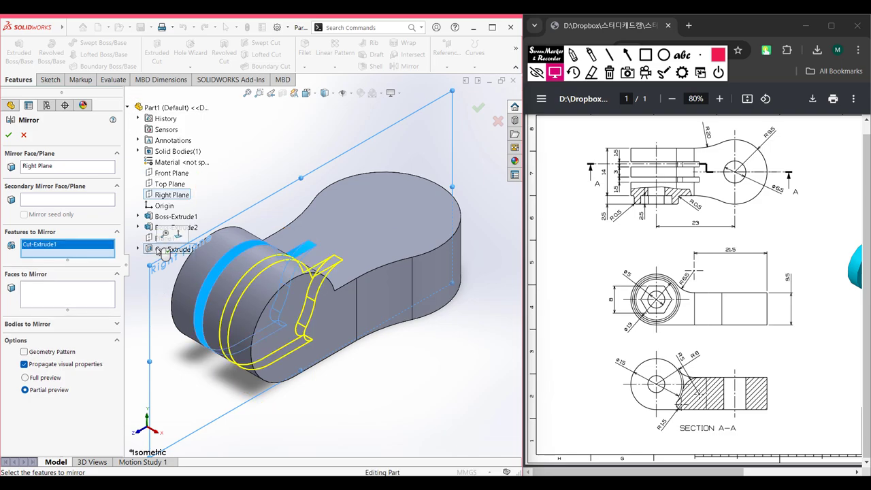
left_click(8, 135)
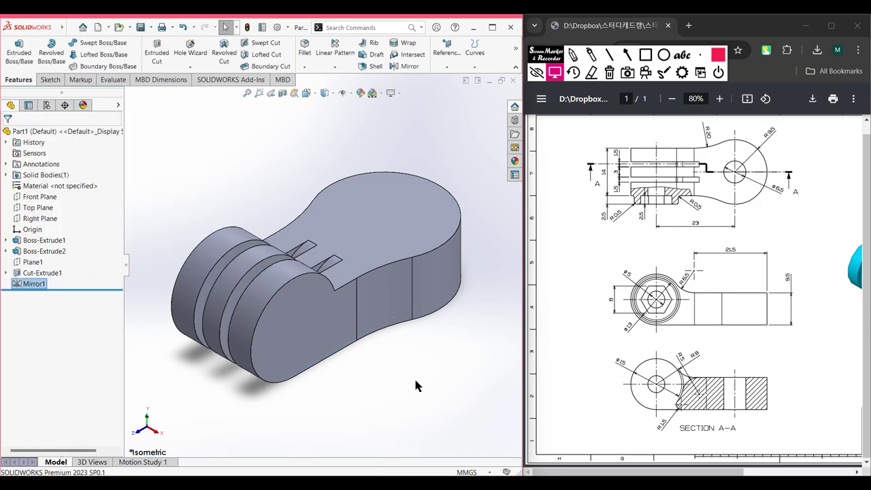
key("f")
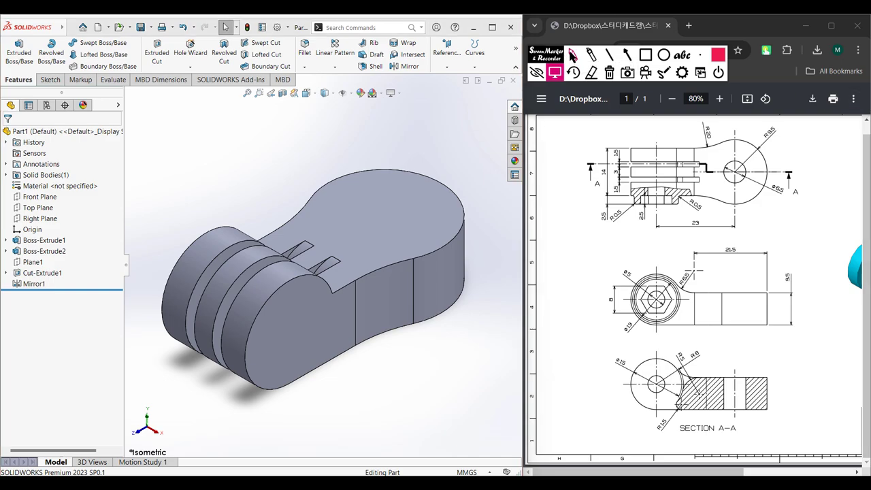
Step: Mark and examine the reference drawing's through hole, round boss, hexagon pocket, bore and small fillets with their dimensions, clearing the marks
left_click(572, 54)
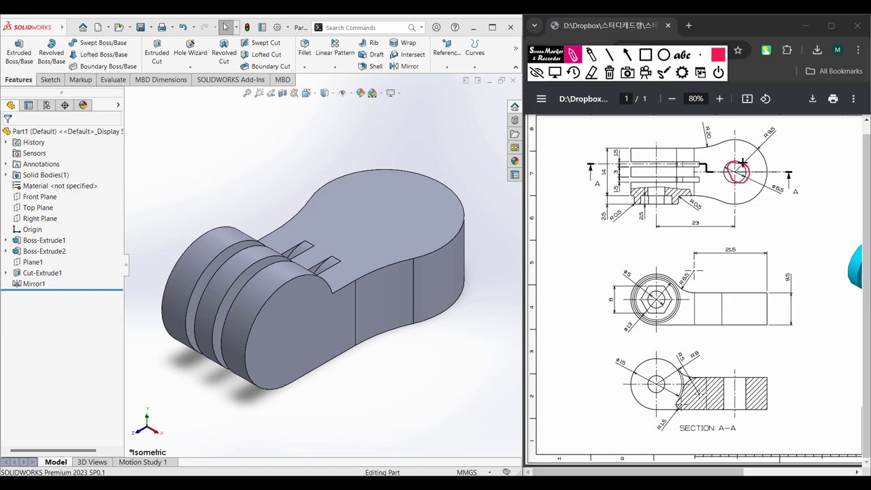
left_click_drag(764, 191, 791, 189)
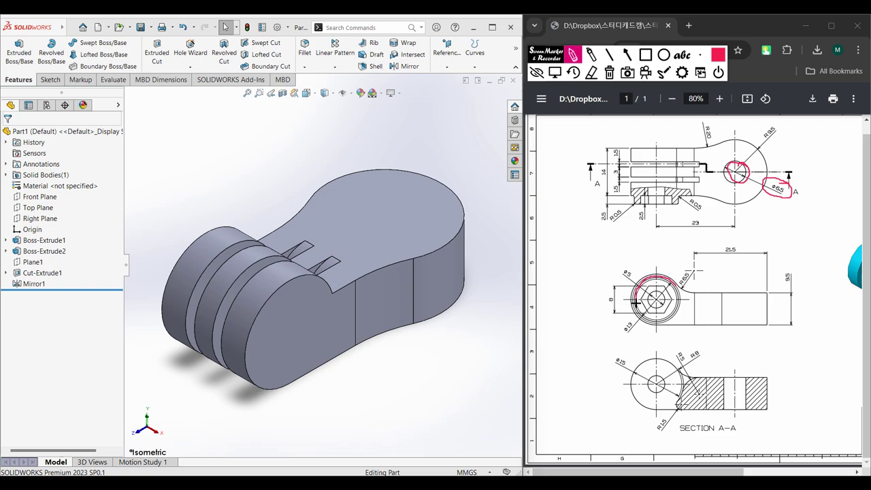
left_click_drag(672, 311, 666, 279)
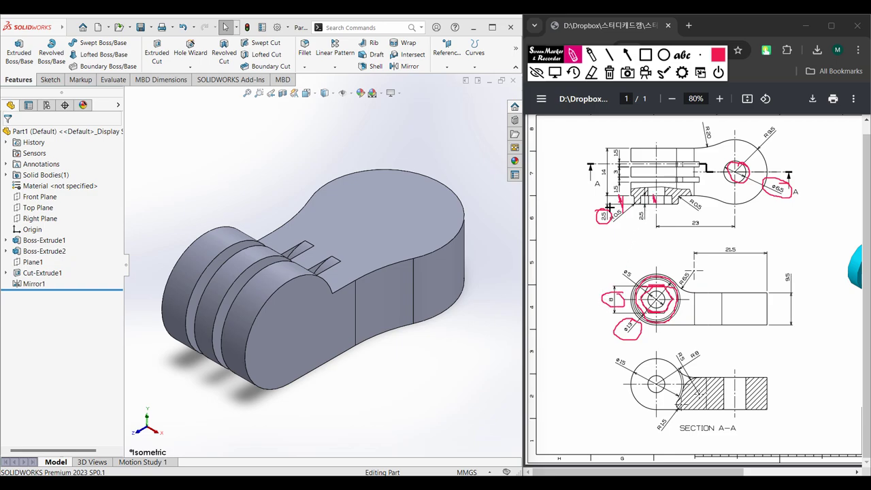
left_click_drag(593, 216, 605, 219)
left_click_drag(633, 263, 622, 278)
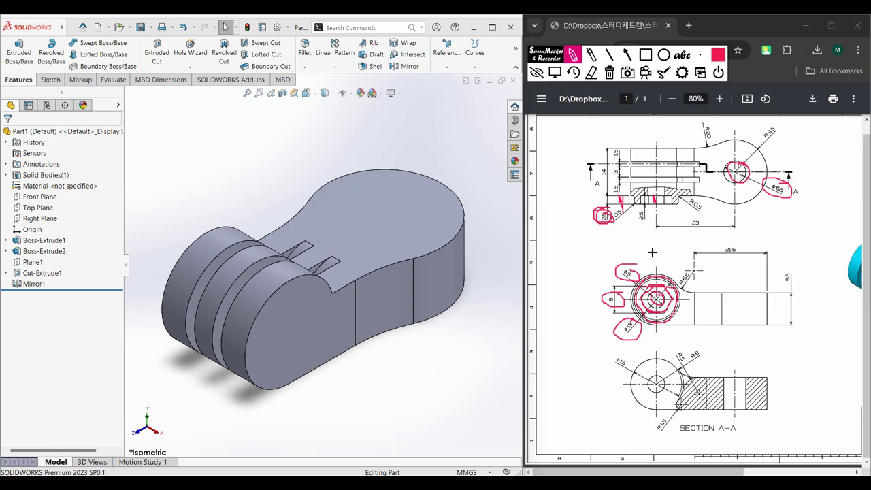
left_click_drag(655, 197, 658, 132)
left_click(608, 72)
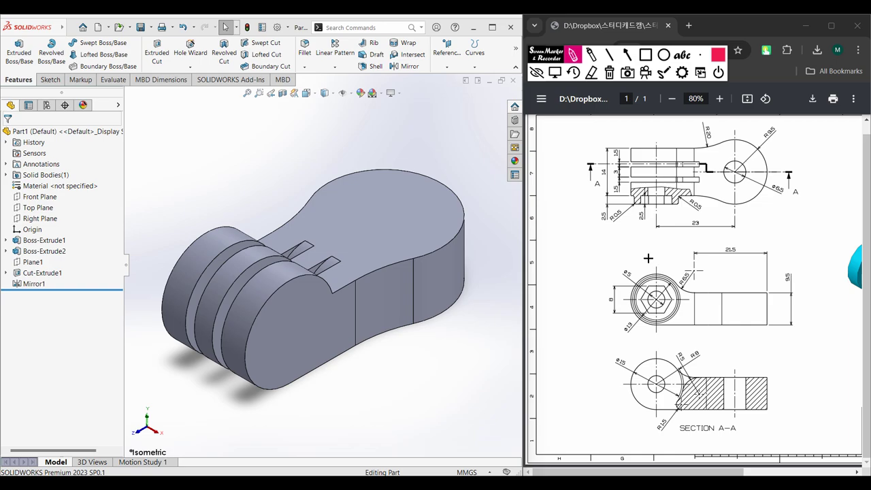
mouse_move(617, 205)
left_mouse_down()
mouse_move(607, 224)
mouse_move(624, 219)
left_mouse_up()
left_click_drag(711, 208, 669, 211)
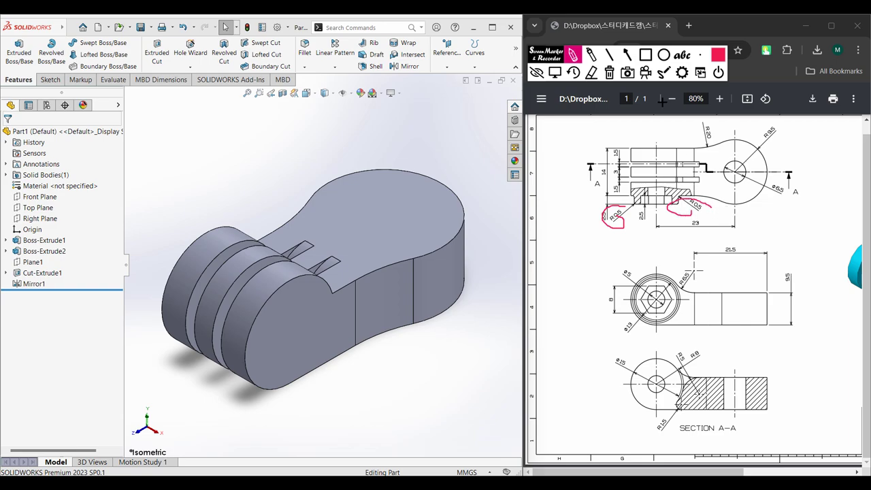
left_click(609, 72)
left_click(555, 72)
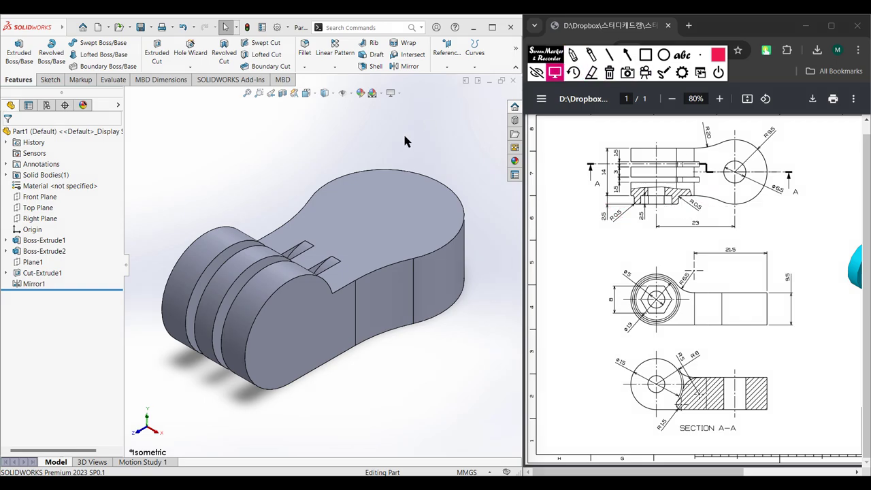
Step: Sketch a 6.5 mm diameter circle on the flat upper face, centred on the rounded end
left_click(295, 313)
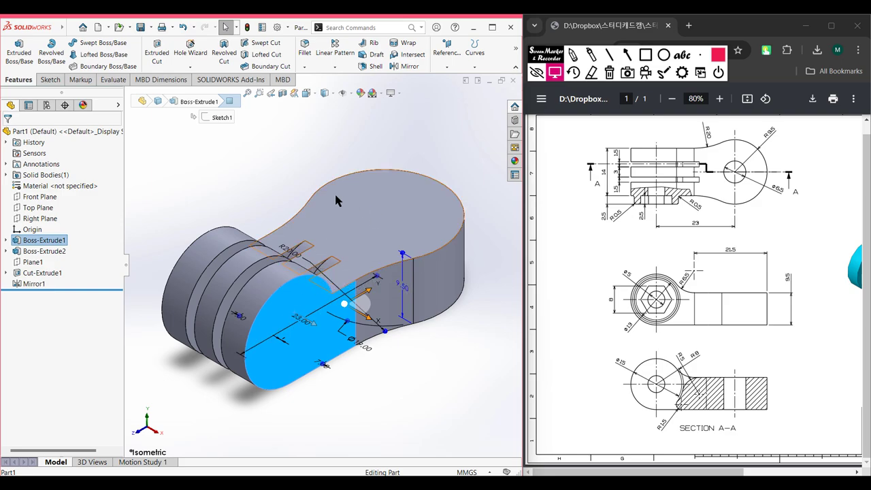
left_click(262, 159)
left_click(392, 216)
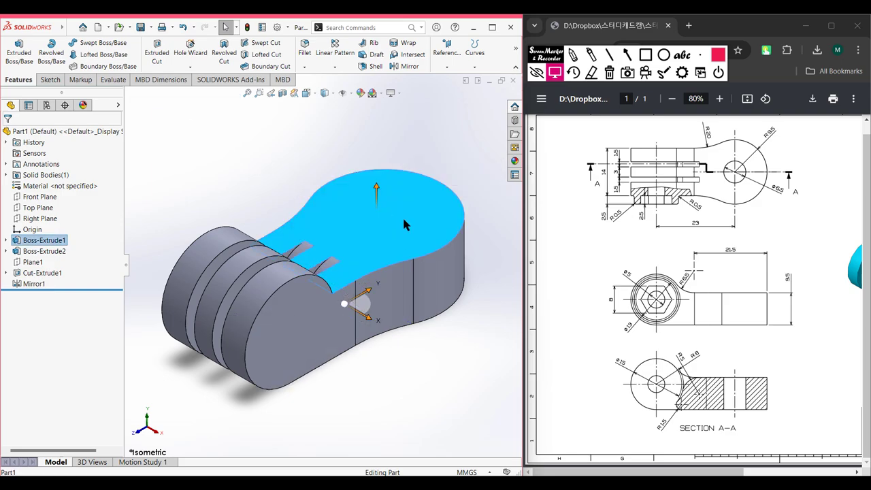
right_click(403, 225)
left_click(426, 207)
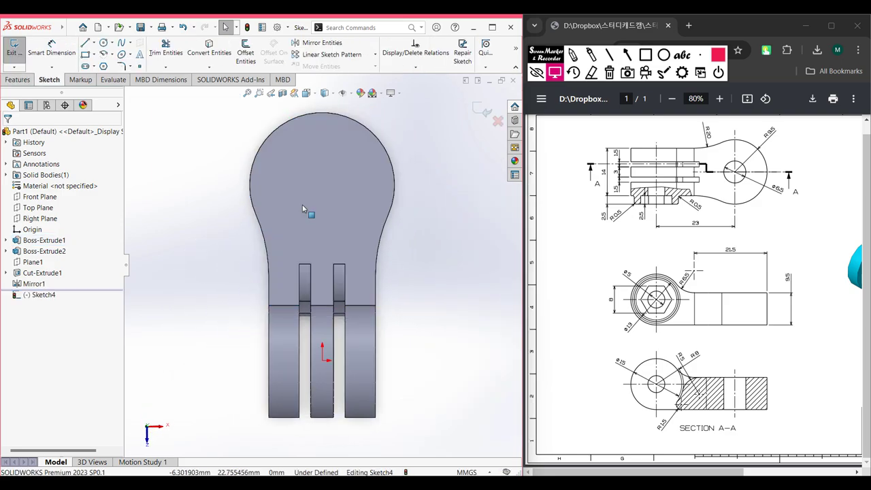
left_click(103, 42)
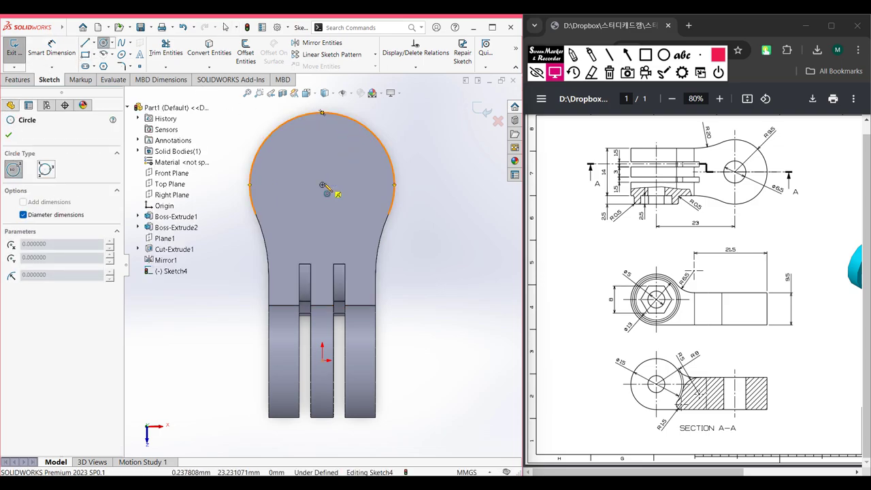
left_click(323, 185)
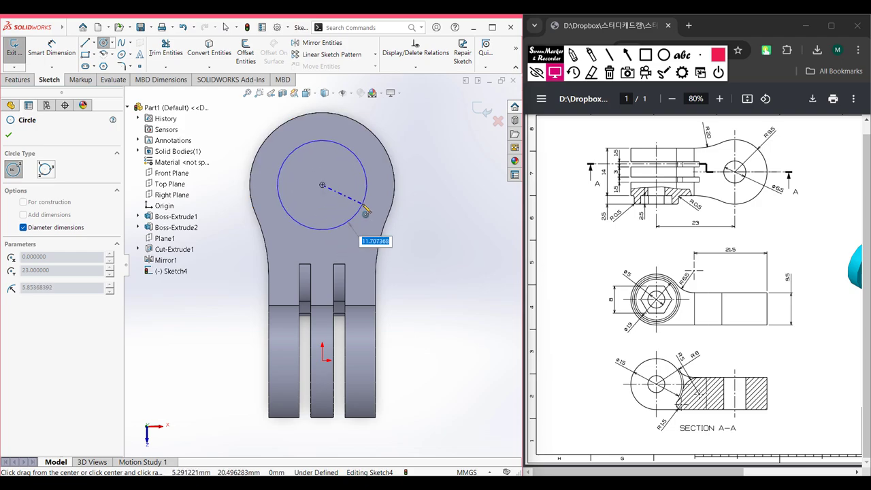
type("6.5")
key("Return")
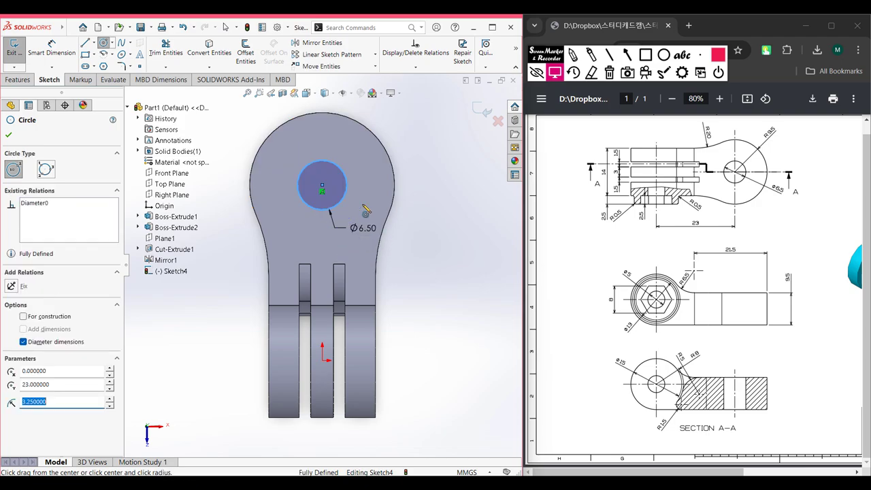
Step: Extrude-cut the 6.5 mm circle with the Through All - Both end condition
key("ctrl+7")
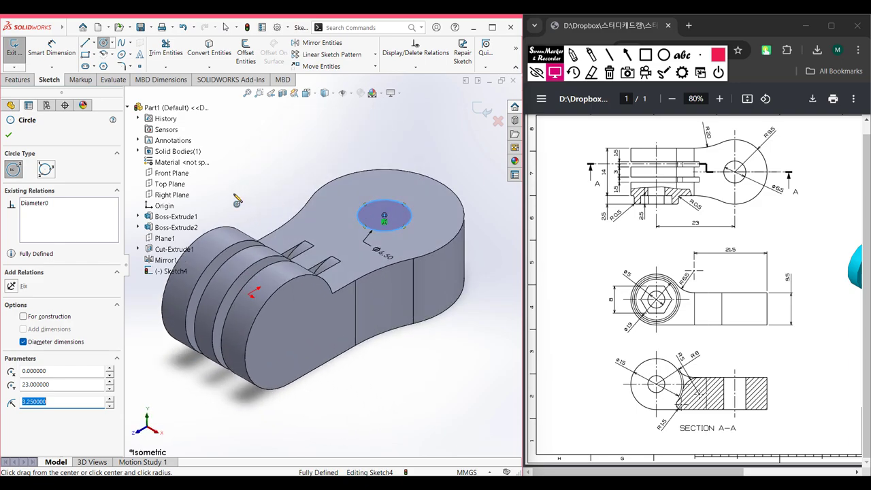
left_click(20, 80)
left_click(158, 61)
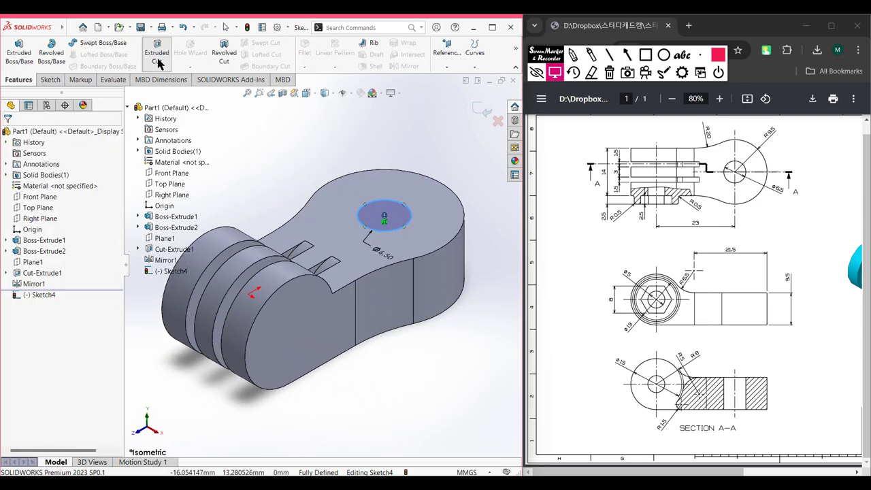
left_click(158, 61)
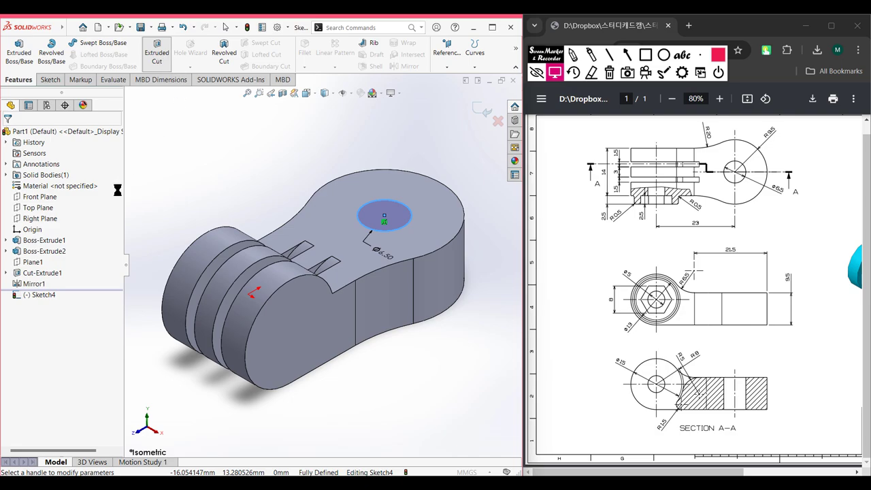
left_click(75, 197)
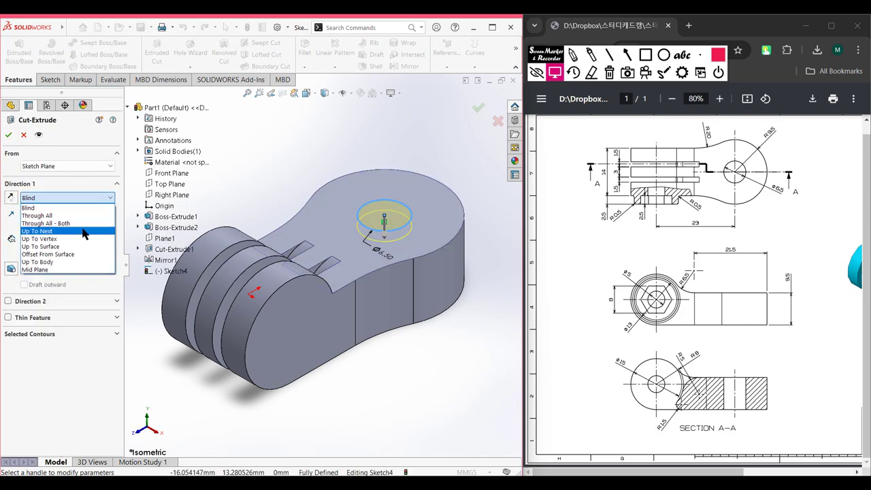
left_click(74, 220)
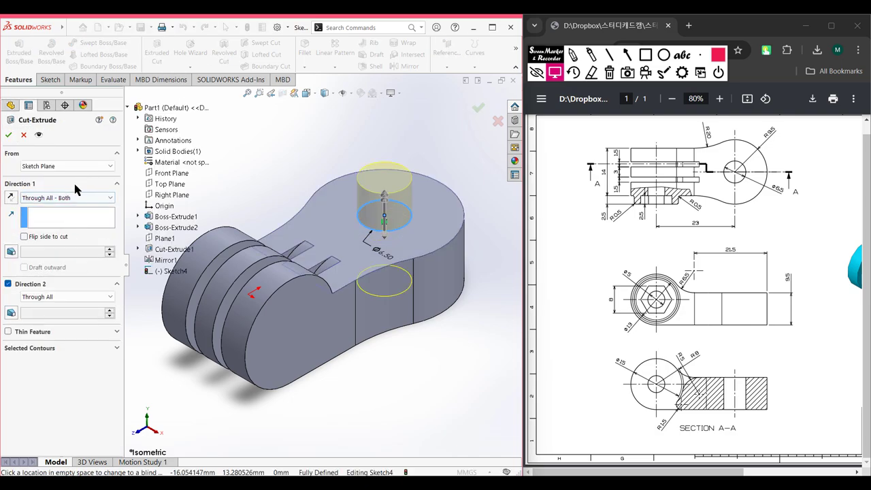
left_click(8, 135)
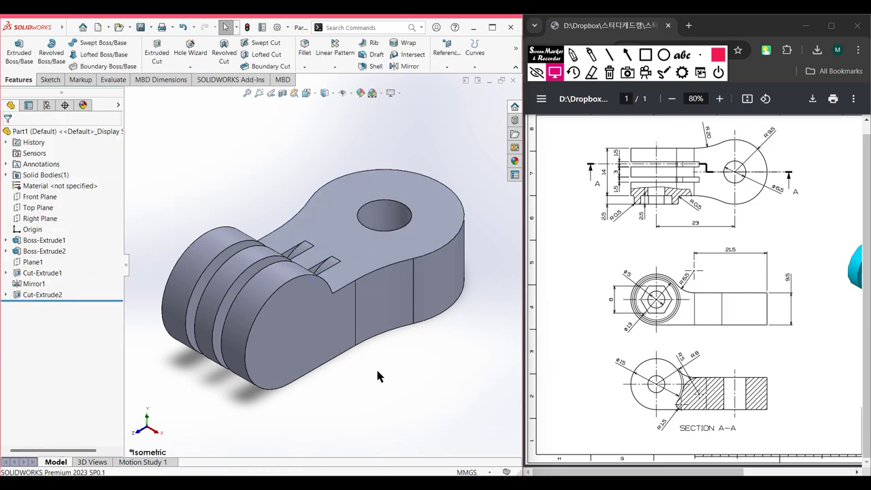
Step: Sketch a 13 mm diameter circle on the knuckle's flat side face, concentric with its rounded end
left_click(277, 329)
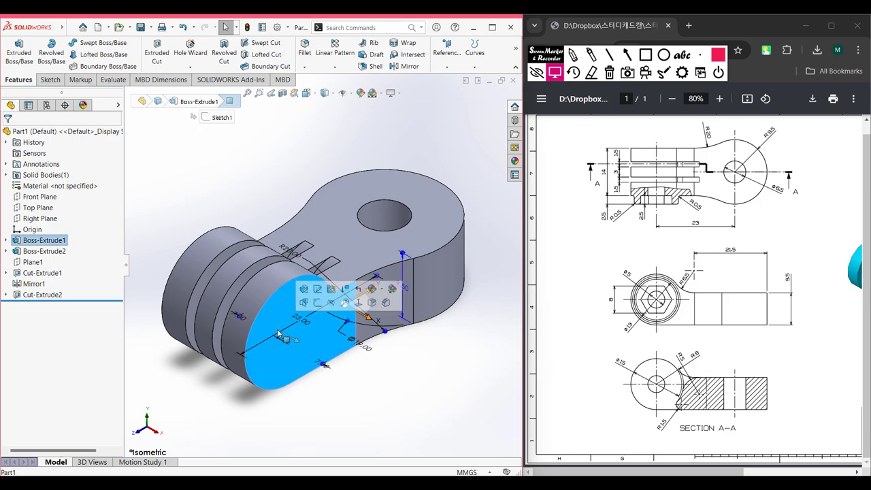
right_click(271, 320)
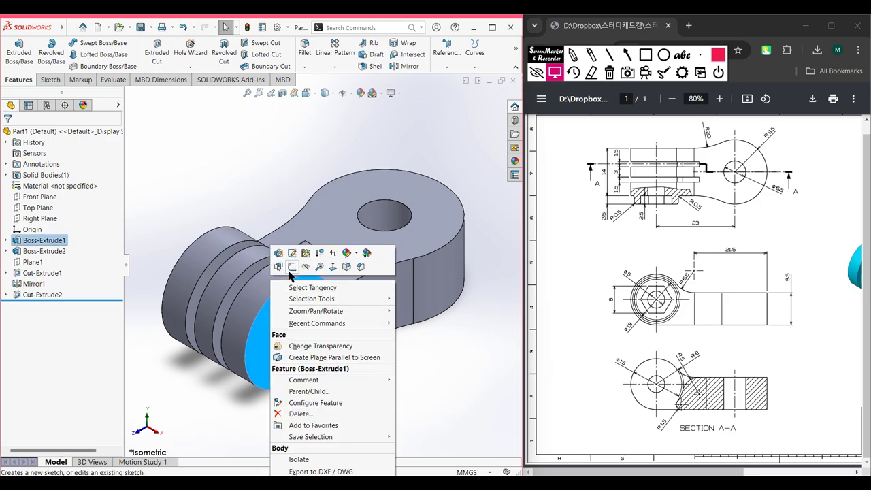
left_click(294, 262)
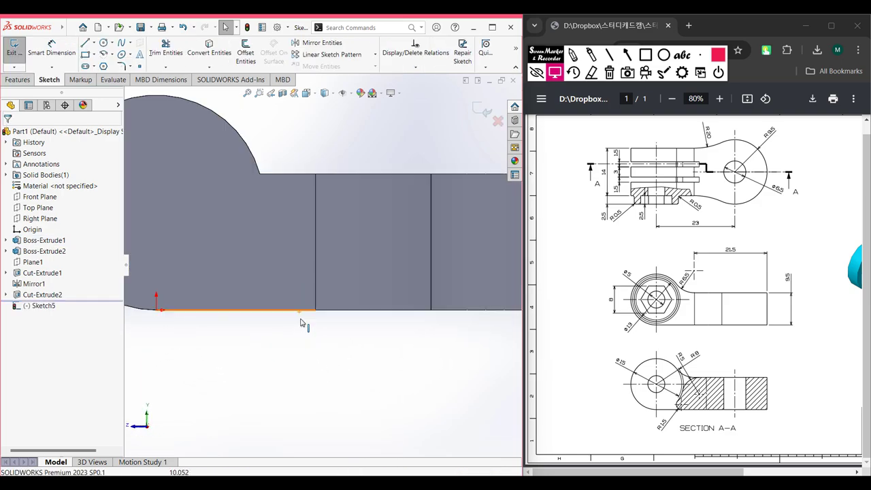
left_click(103, 42)
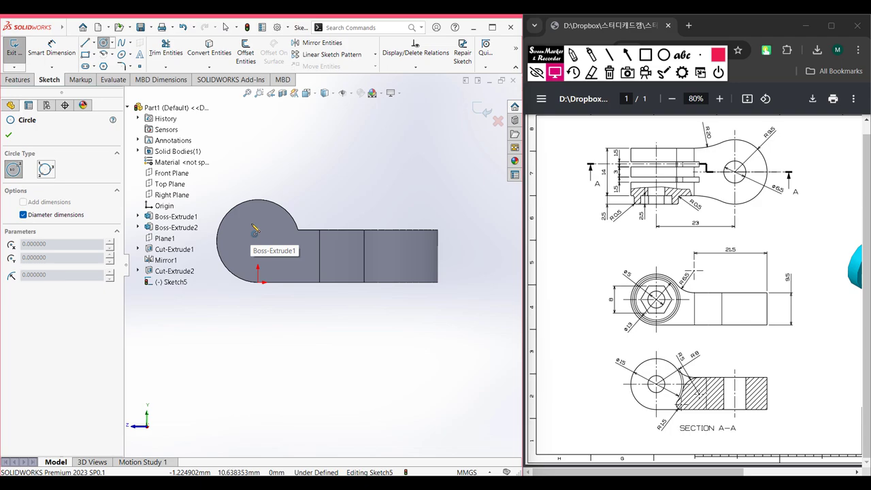
key("Escape")
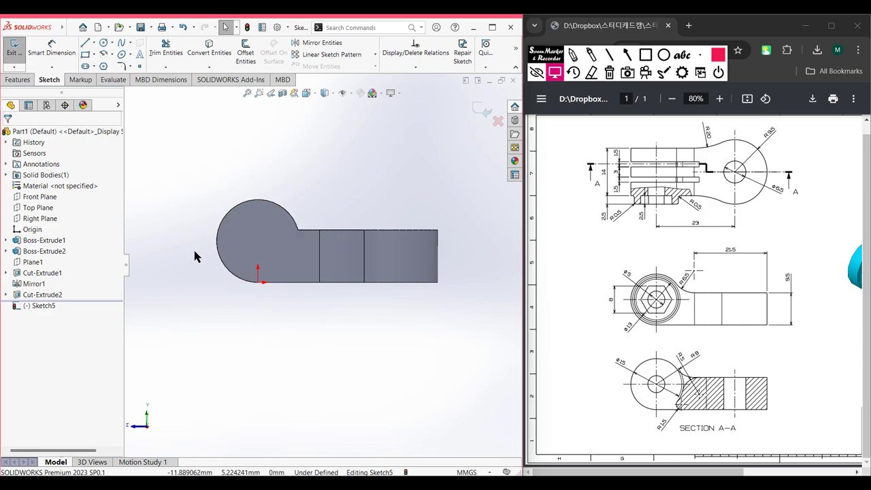
key("z")
scroll(268, 235, "down", 5)
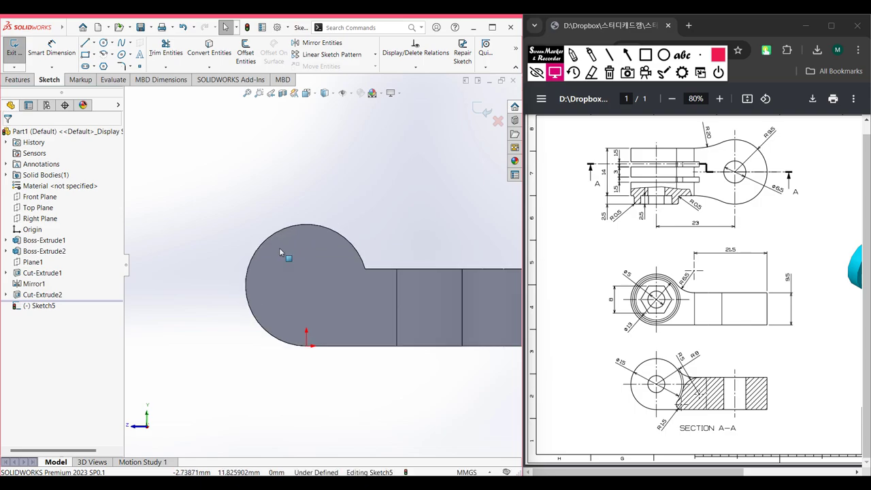
left_click(103, 42)
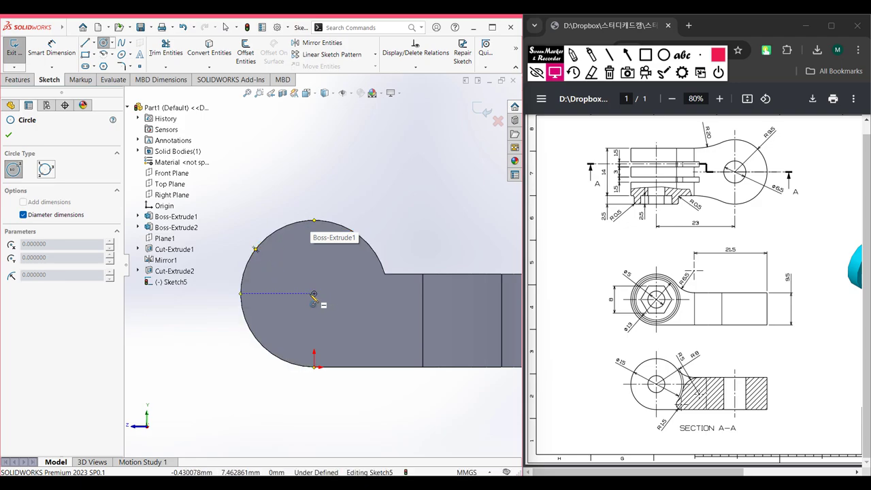
left_click(314, 294)
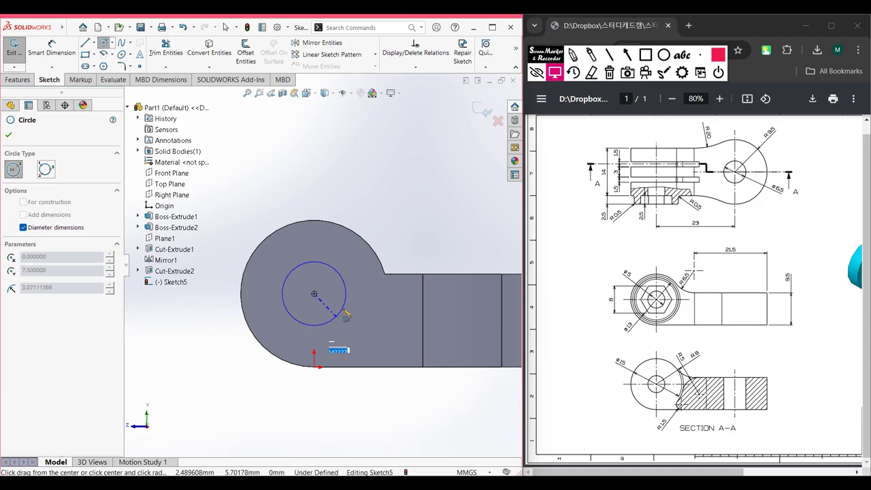
type("1")
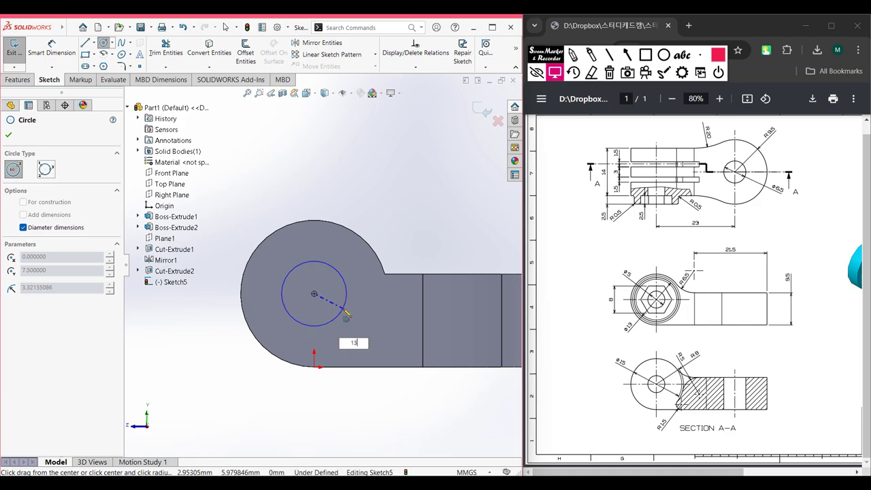
type("3")
key("Return")
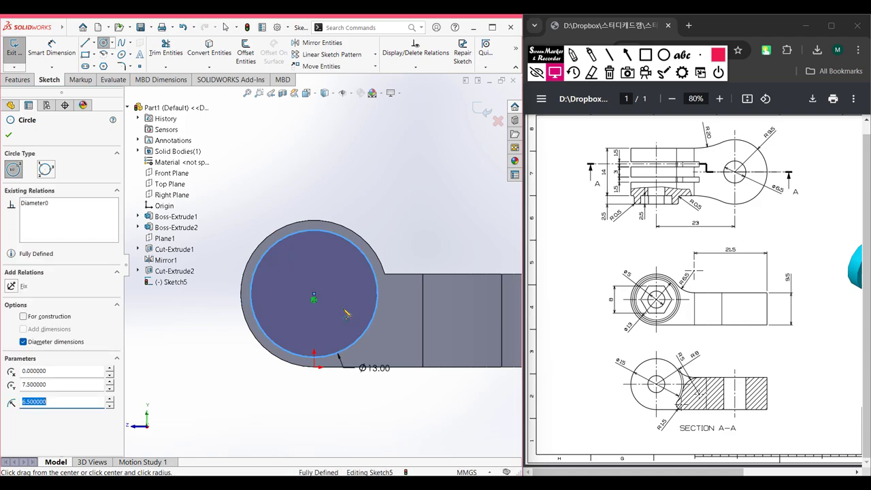
Step: Extrude the 13 mm circle outward as a boss, Blind, to a depth of 2.5 mm
key("ctrl+7")
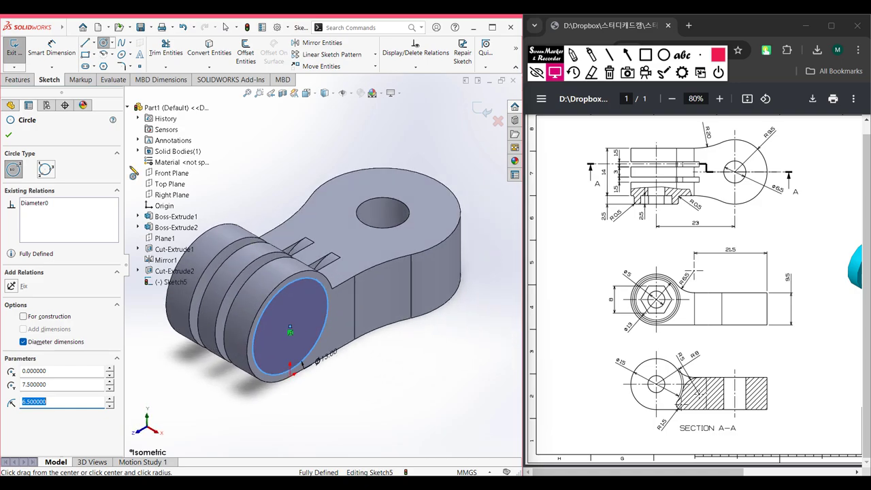
left_click(31, 80)
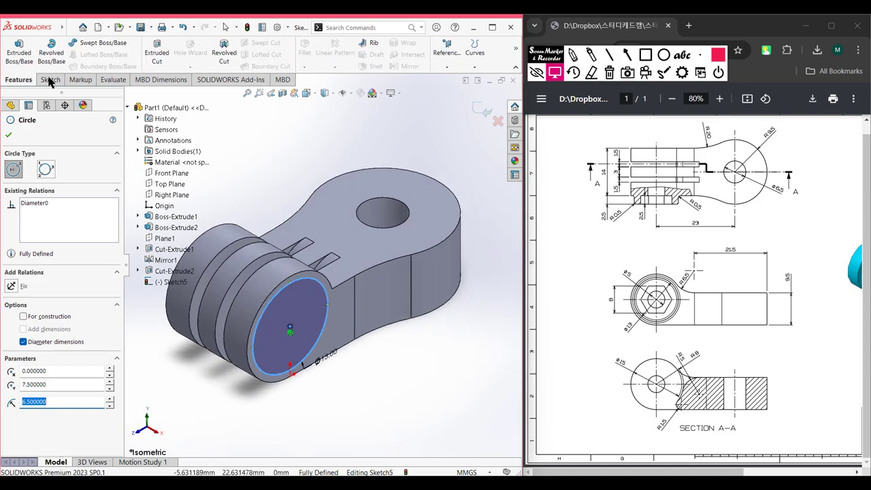
left_click(19, 58)
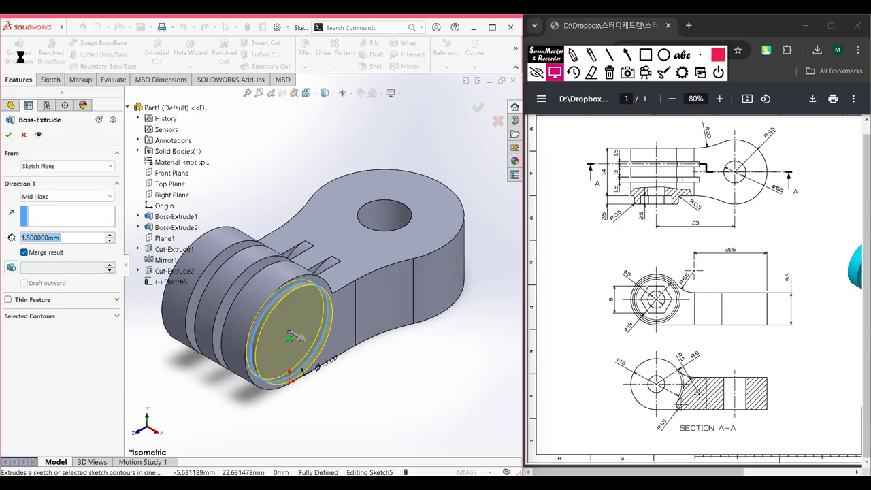
type("2.5")
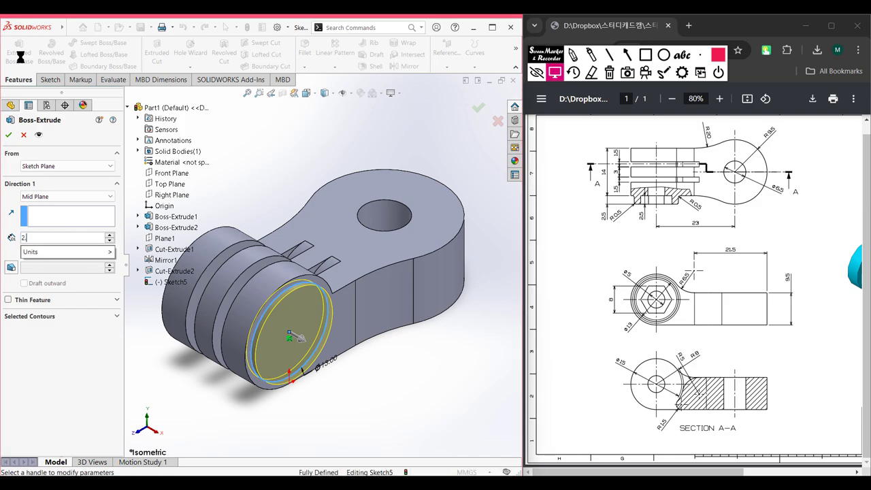
key("Return")
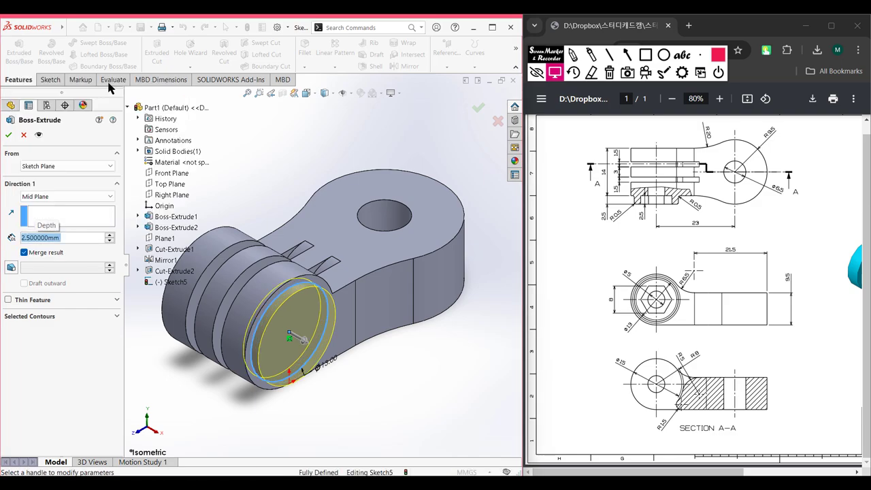
left_click(75, 196)
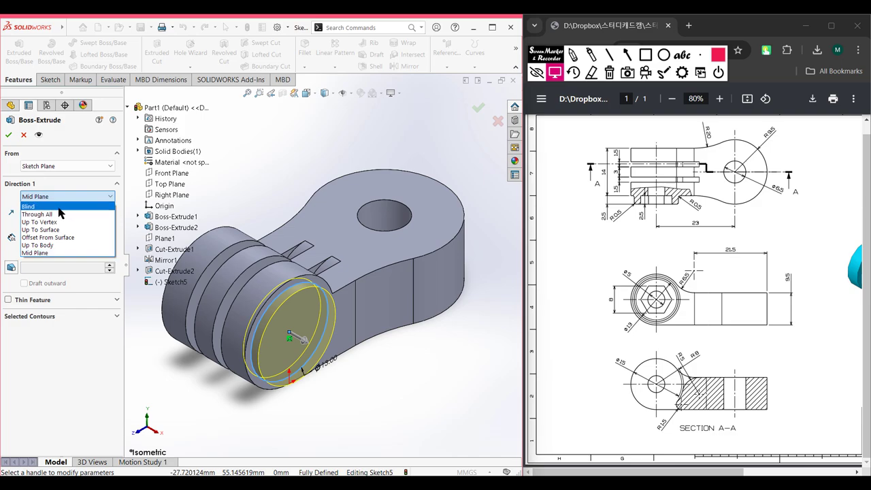
left_click(54, 206)
left_click(62, 166)
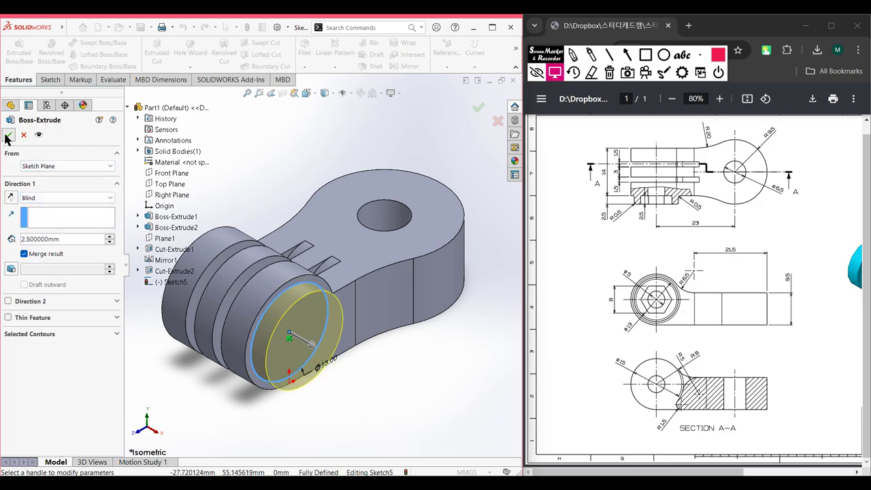
key("Return")
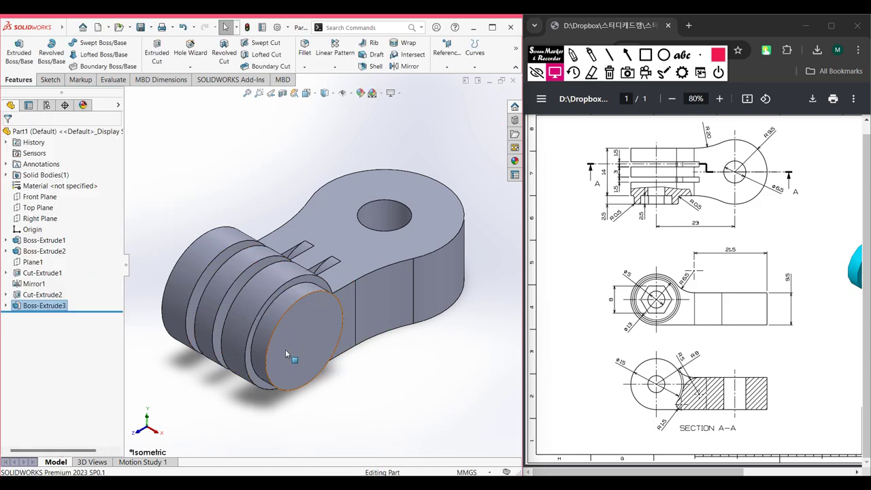
Step: Sketch a six-sided inscribed-circle polygon about 6.6 mm across flats on the round boss's end face, centred on the boss
left_click(286, 346)
right_click(311, 341)
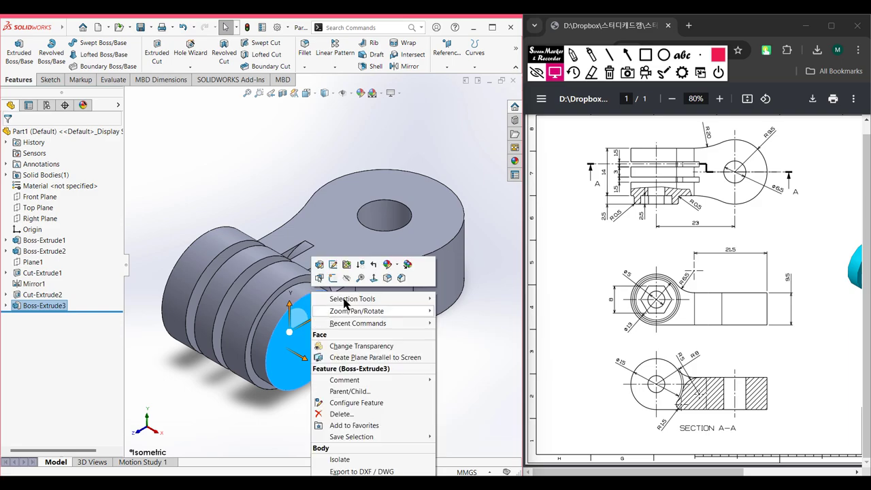
left_click(320, 278)
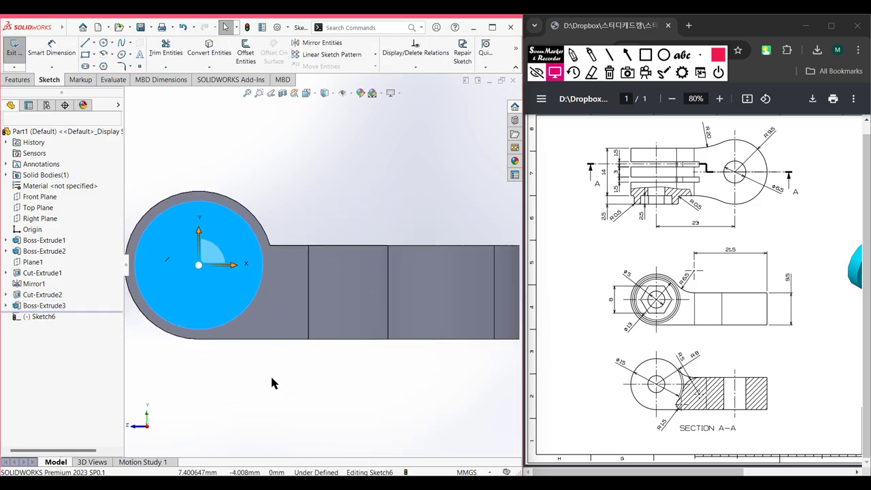
scroll(237, 307, "down", 2)
scroll(239, 306, "up", 2)
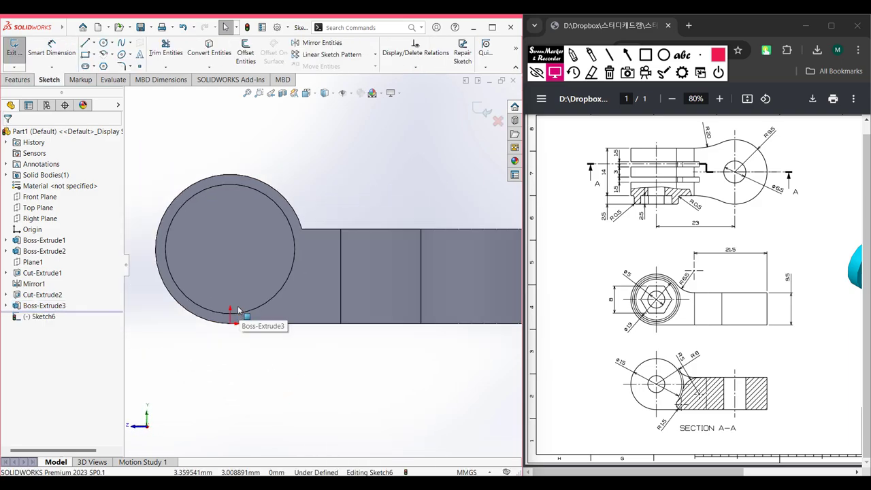
left_click(103, 69)
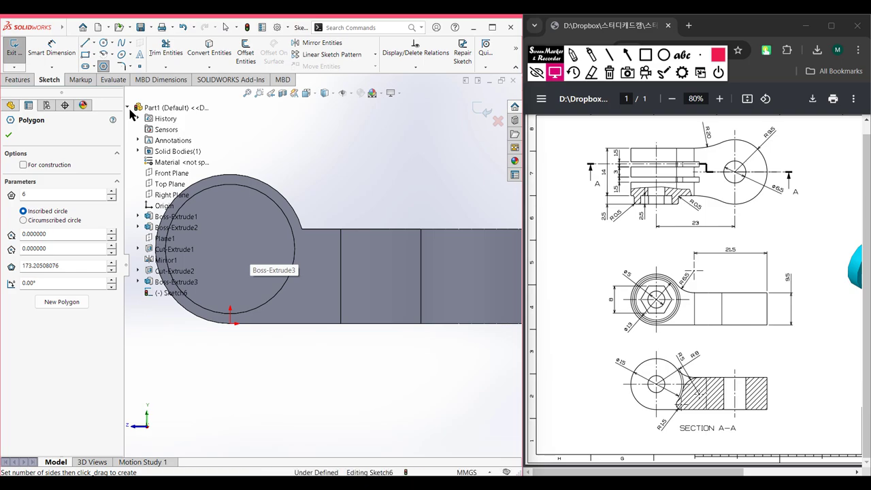
scroll(298, 231, "up", 2)
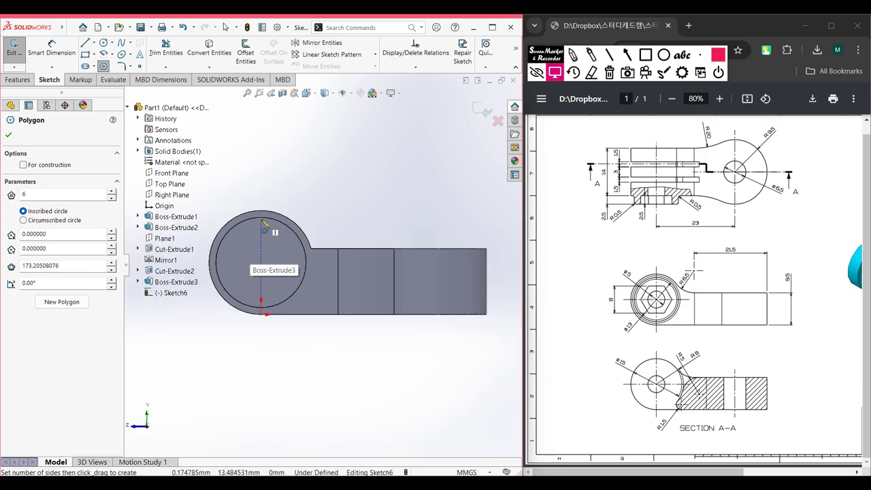
mouse_move(270, 227)
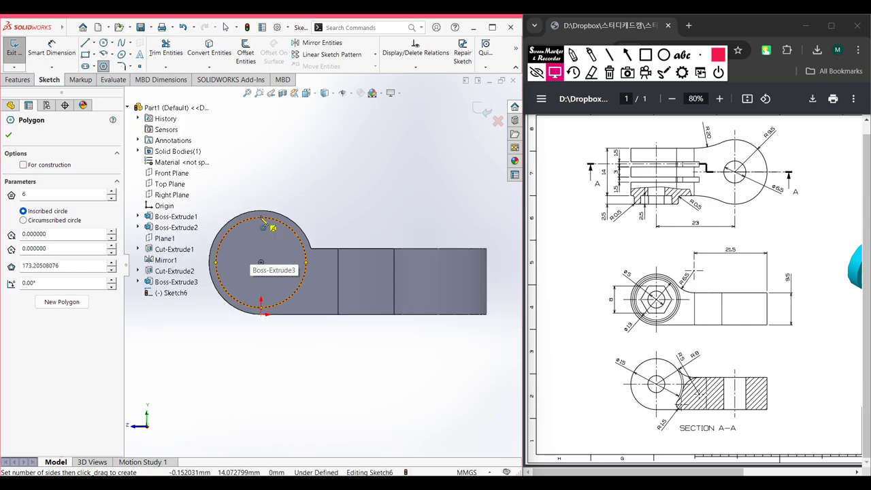
left_click(261, 262)
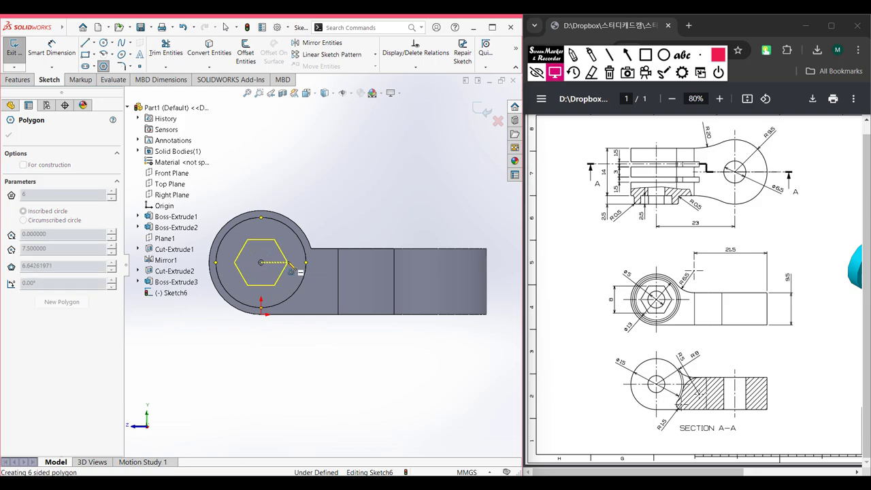
left_click(291, 266)
key("Escape")
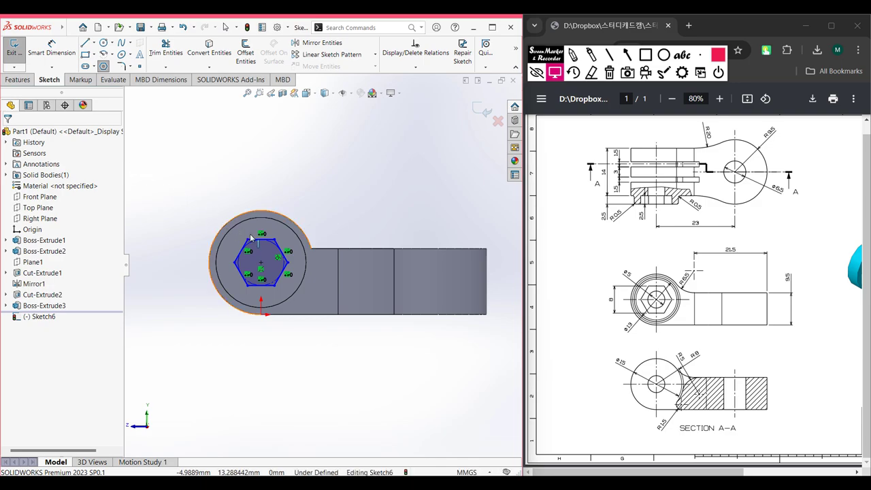
Step: Dimension the hexagon across its two horizontal flats and set the distance to 8 mm
left_click(52, 52)
scroll(284, 253, "up", 2)
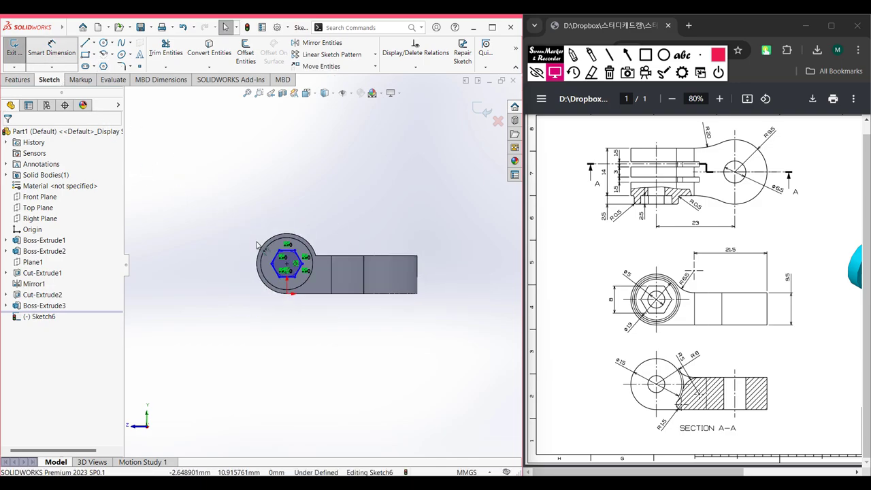
scroll(286, 249, "down", 2)
scroll(286, 249, "down", 2)
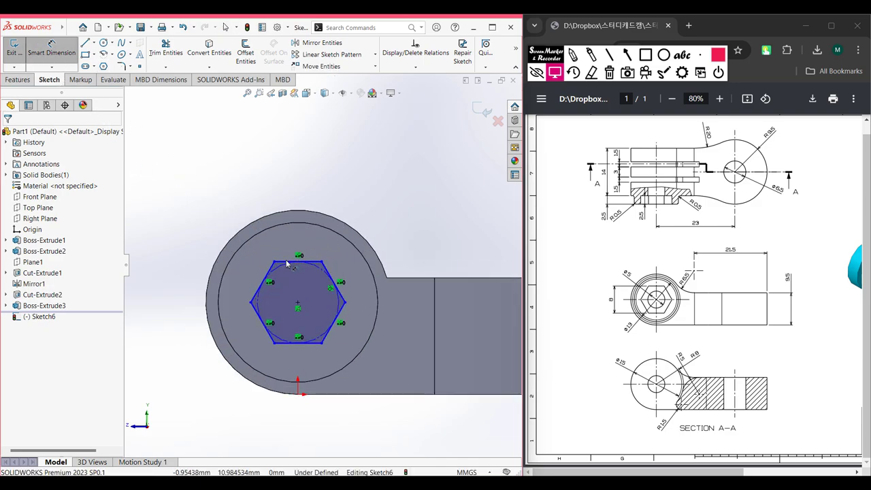
left_click(282, 263)
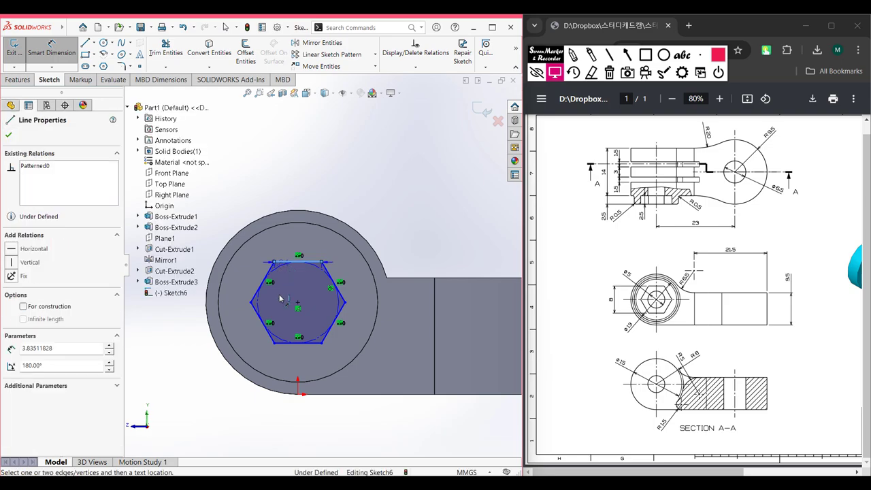
left_click(300, 342)
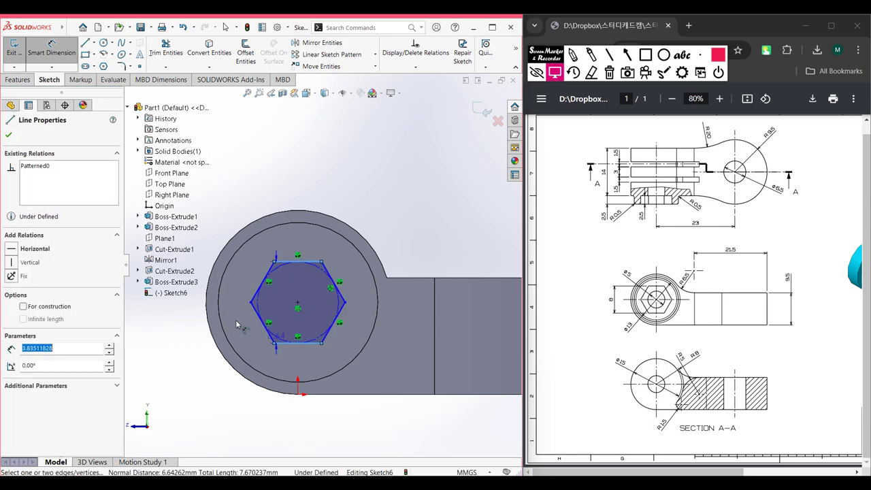
left_click(181, 317)
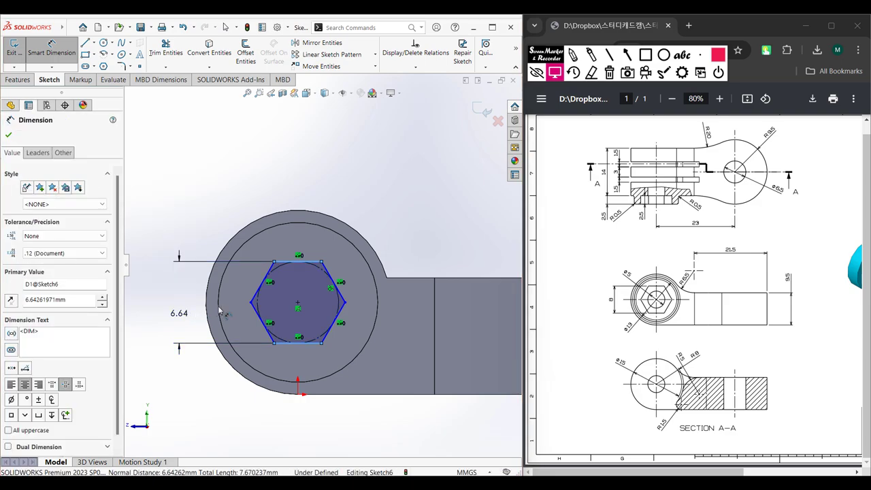
type("6.64")
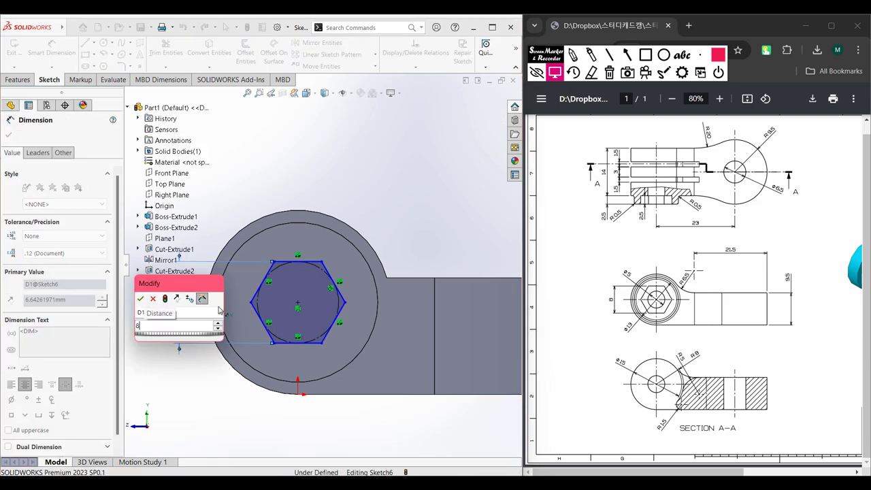
key("Return")
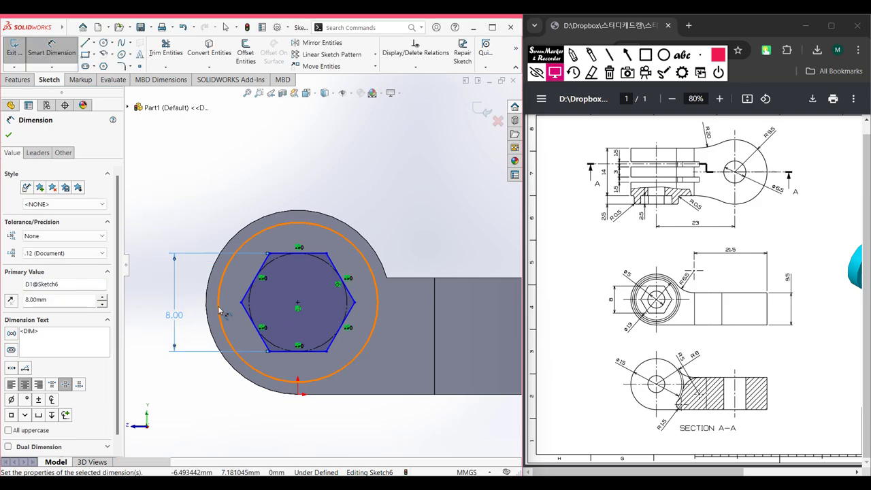
Step: Extrude-cut the hexagon into the boss with the Blind end condition at a depth of 2.5 mm
key("ctrl+7")
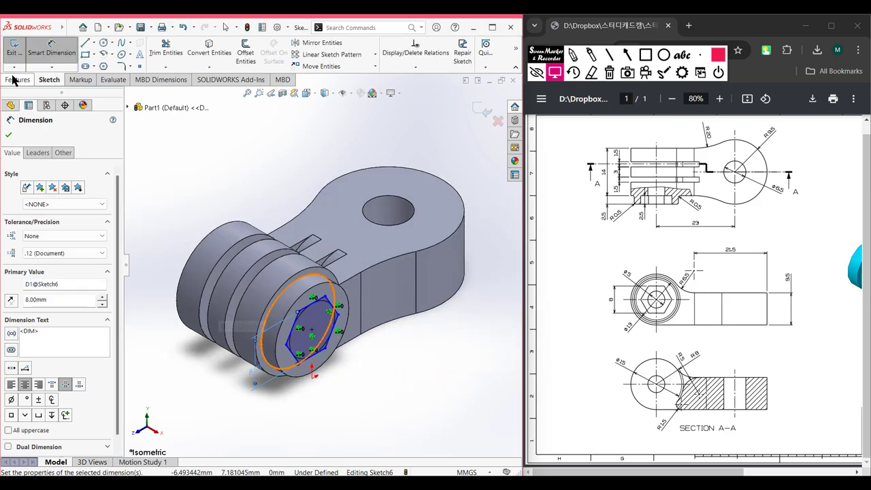
left_click(18, 80)
left_click(157, 60)
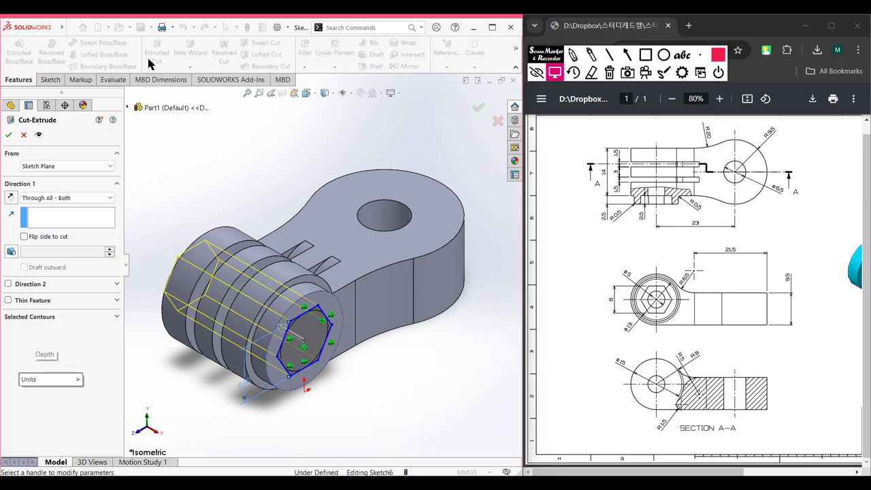
left_click(71, 195)
left_click(91, 205)
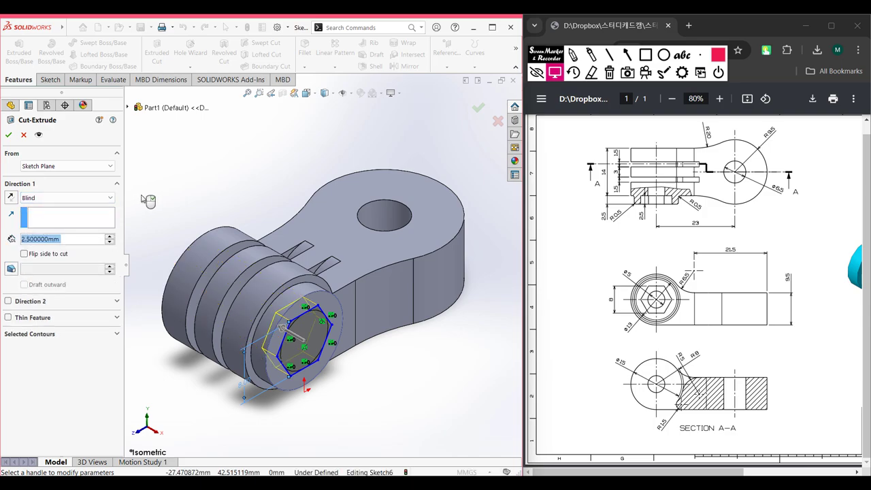
left_click(9, 135)
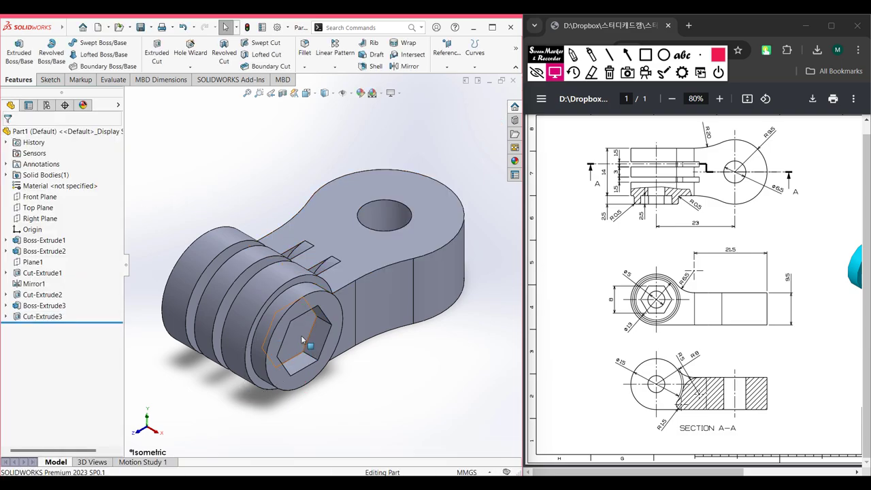
Step: Sketch a 5 mm diameter circle on the hexagon pocket's floor, concentric with the round boss
right_click(290, 343)
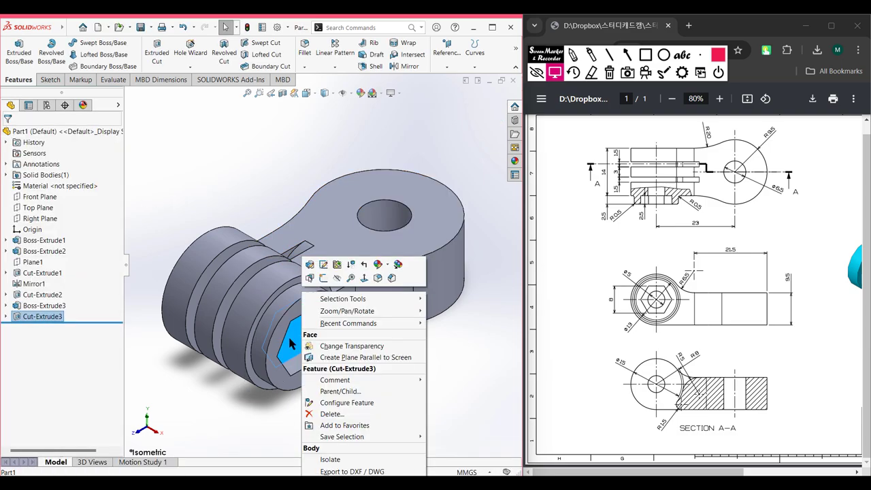
left_click(198, 408)
middle_click_drag(243, 412, 223, 326)
left_click(211, 324)
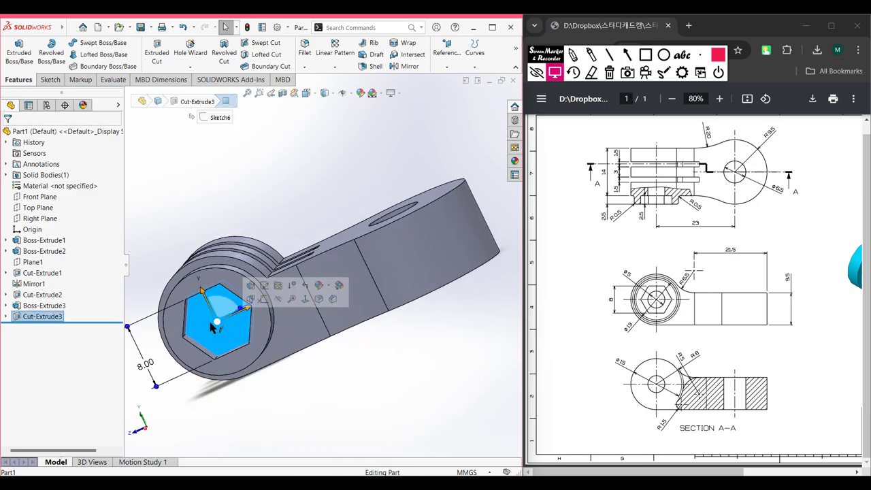
right_click(208, 325)
left_click(230, 291)
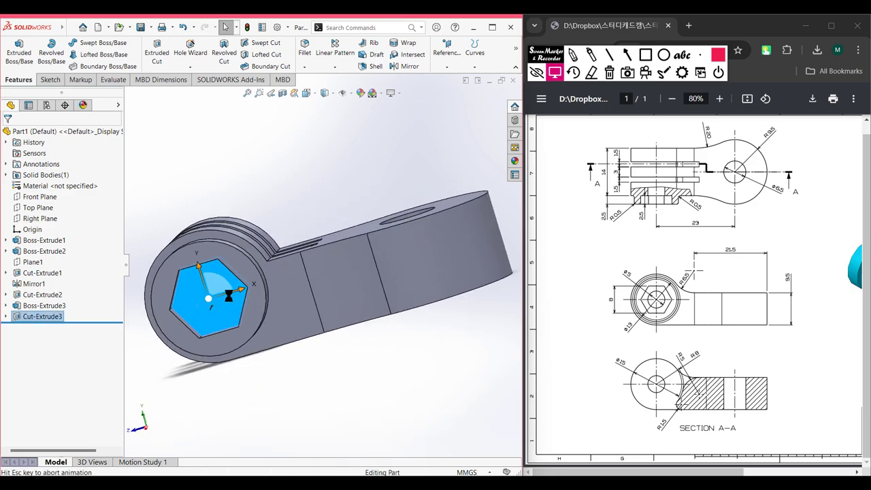
scroll(273, 340, "down", 3)
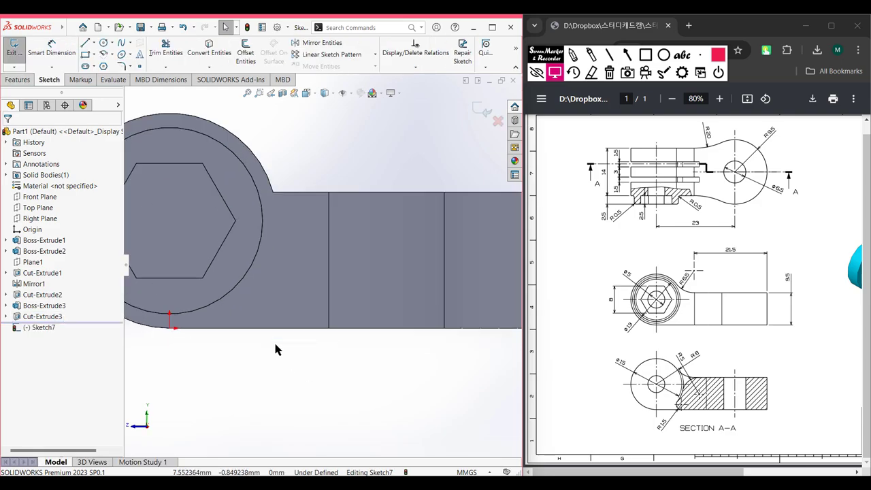
scroll(275, 349, "up", 3)
left_click(103, 42)
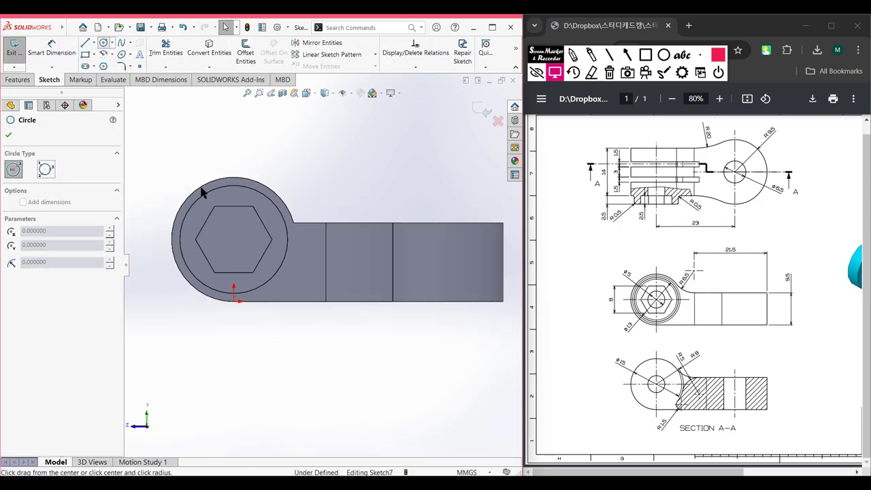
left_click(233, 239)
left_click(234, 184)
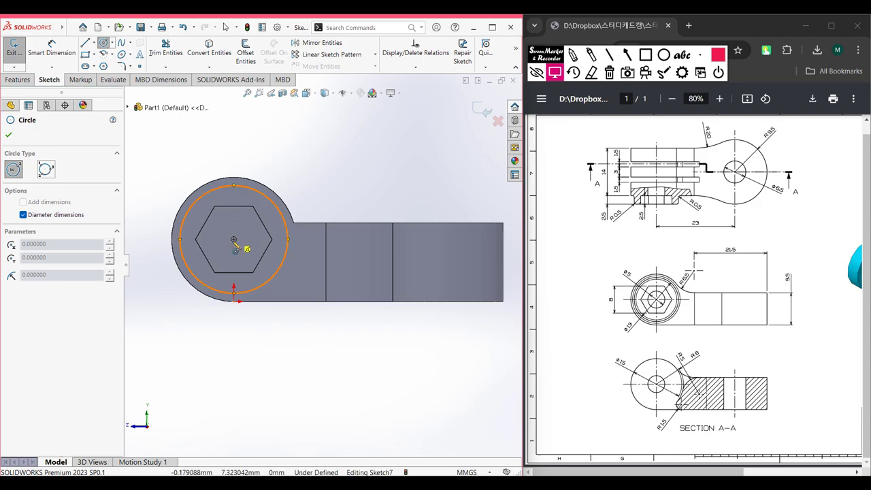
left_click(234, 239)
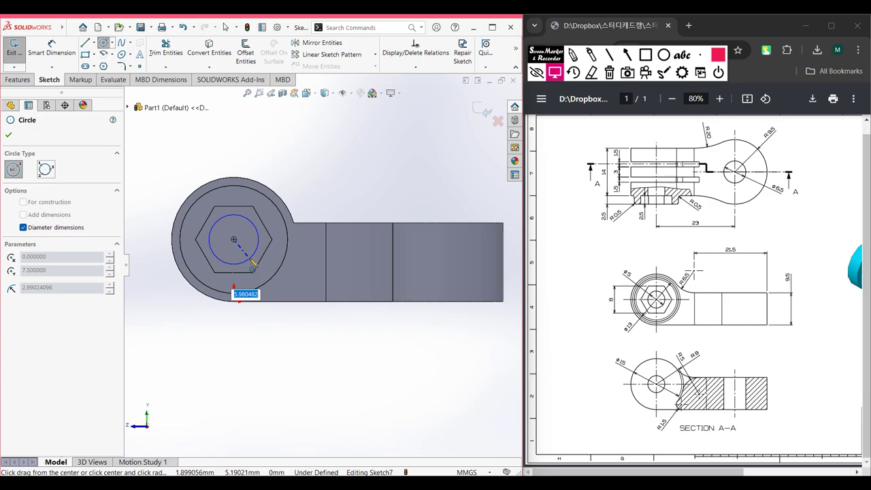
type("5")
key("Return")
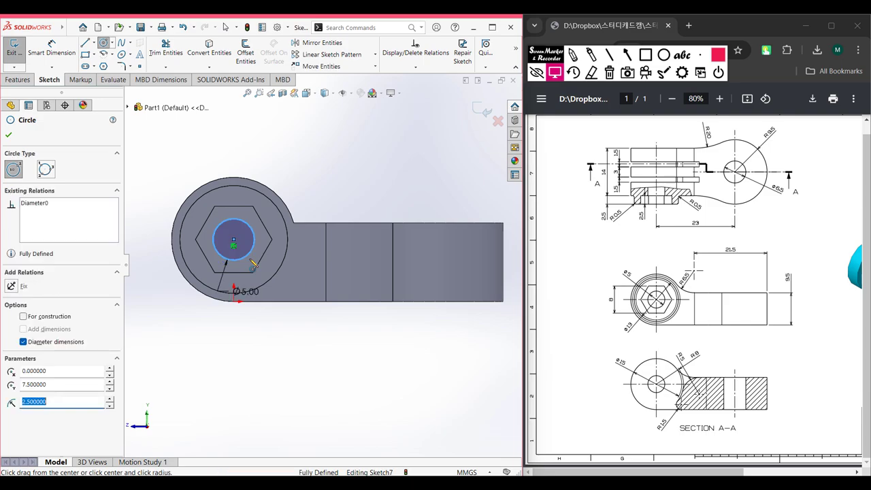
Step: Extrude-cut the 5 mm circle on the pocket floor with the Through All - Both end condition
key("ctrl+7")
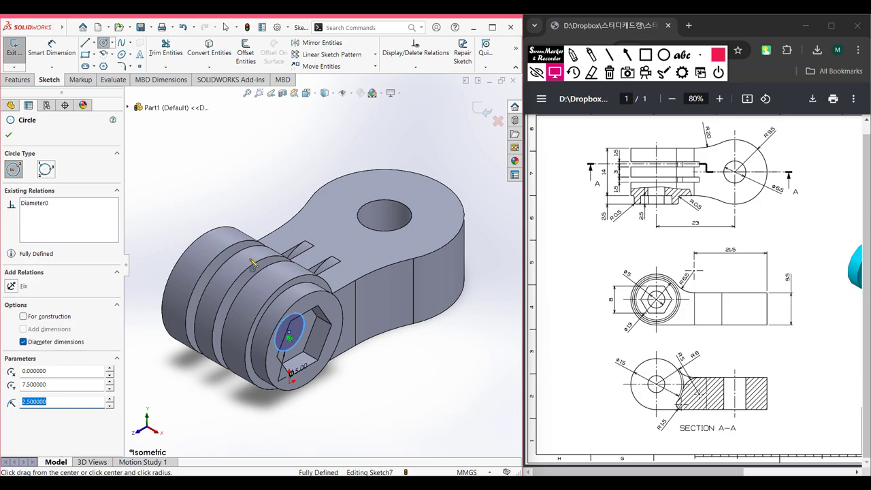
left_click(19, 79)
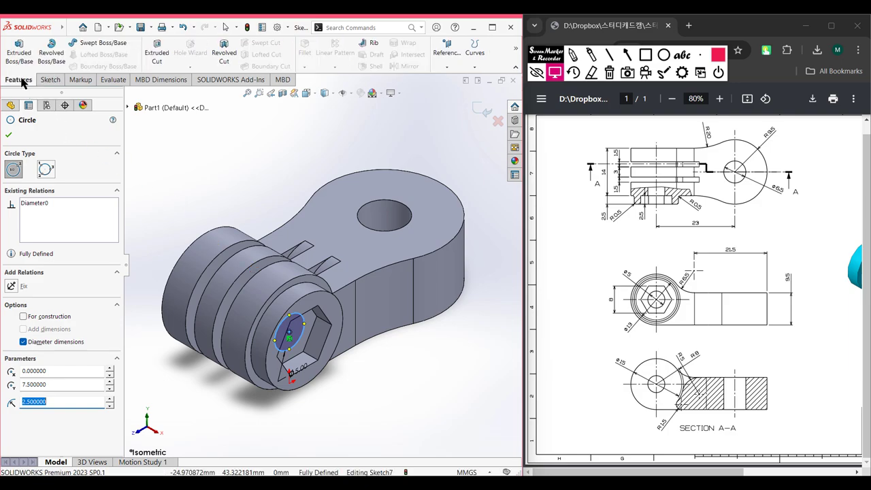
left_click(159, 61)
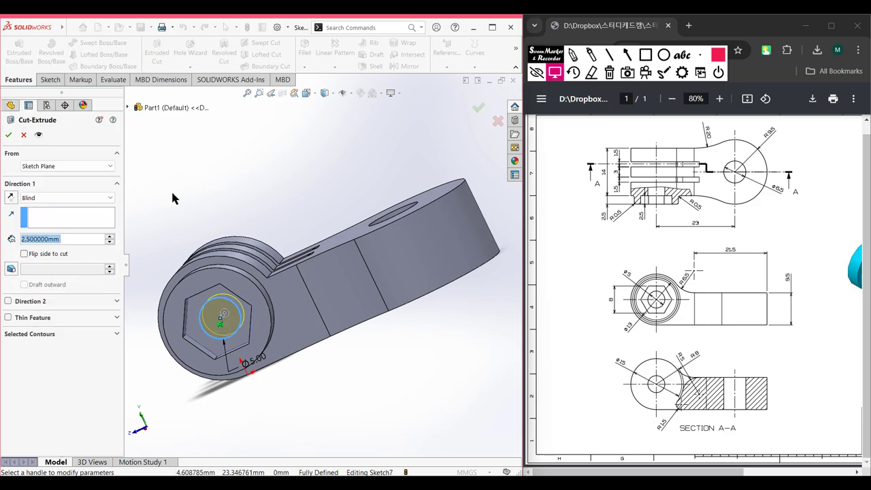
left_click(68, 197)
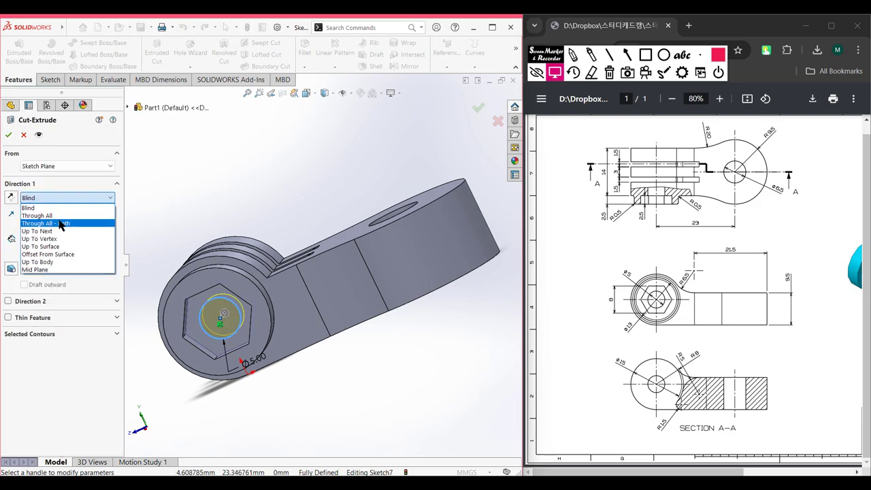
left_click(70, 220)
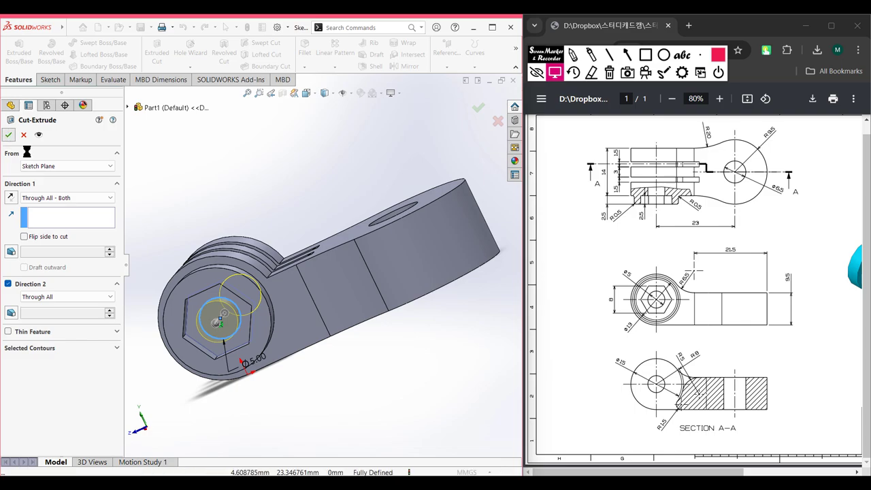
key("Return")
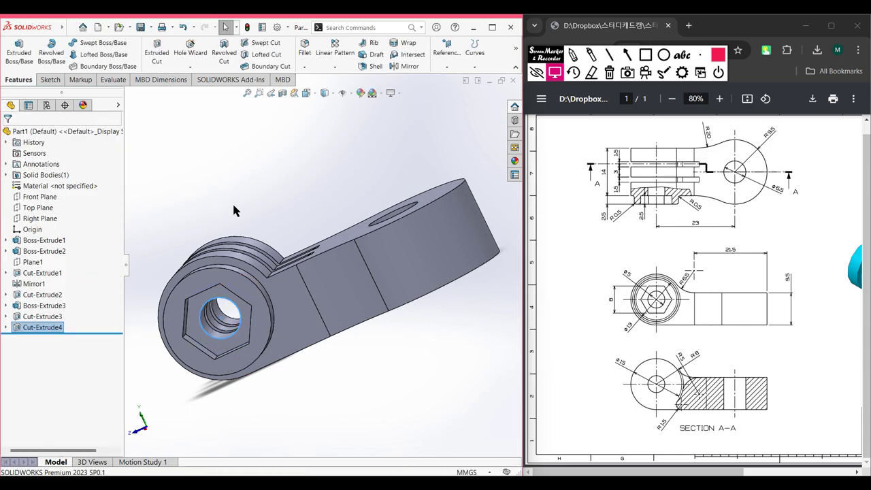
Step: Apply a constant-size 0.5 mm fillet to the round boss's circular edges at its base and end face
key("ctrl+7")
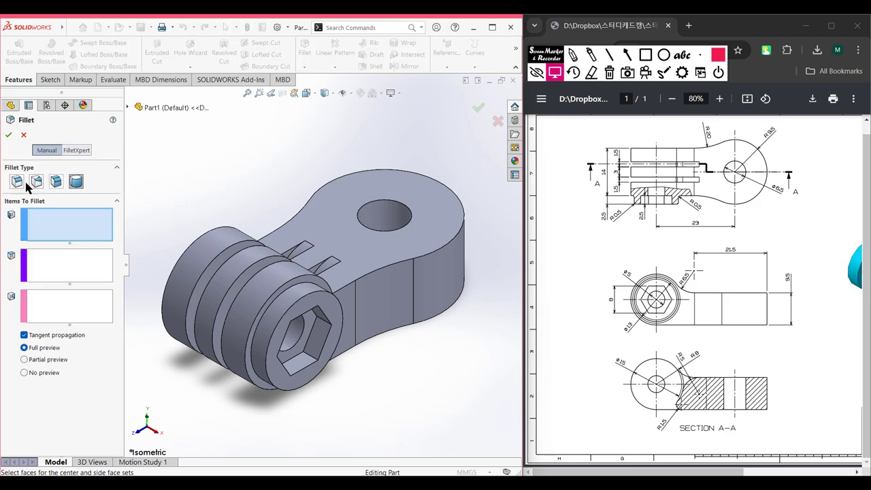
left_click(23, 183)
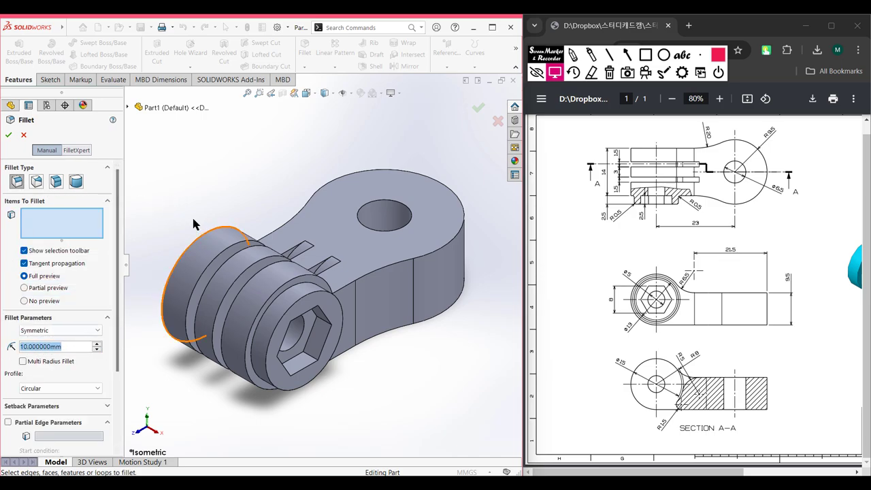
type("0.")
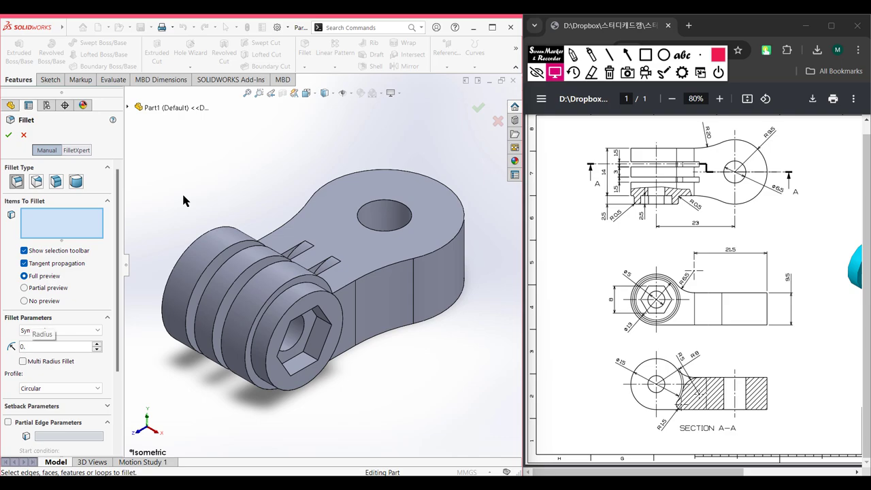
type("5")
key("Return")
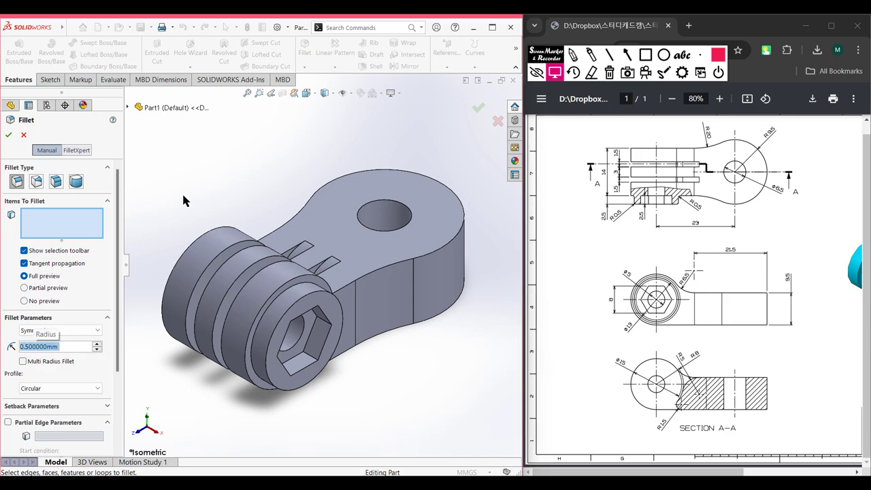
left_click(263, 312)
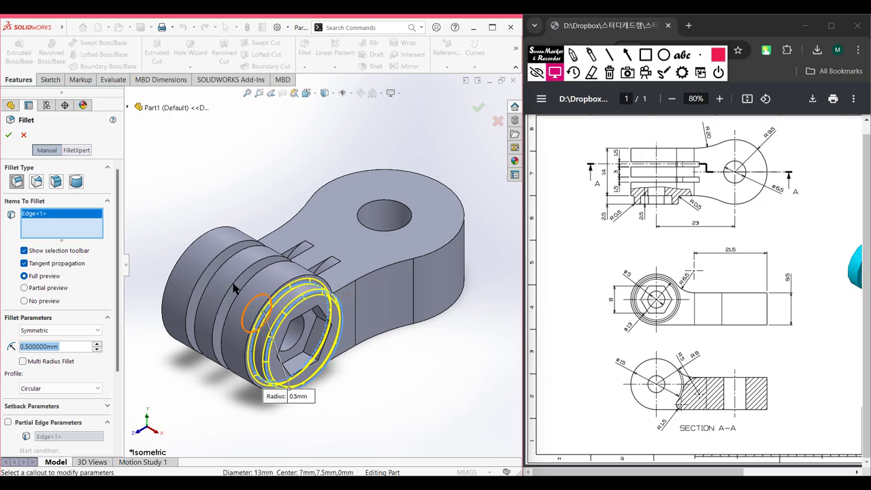
left_click(228, 251)
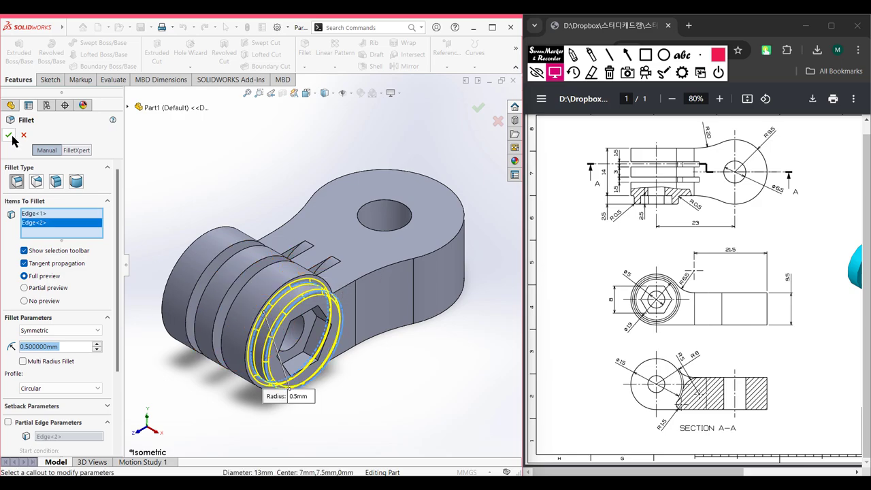
left_click(10, 135)
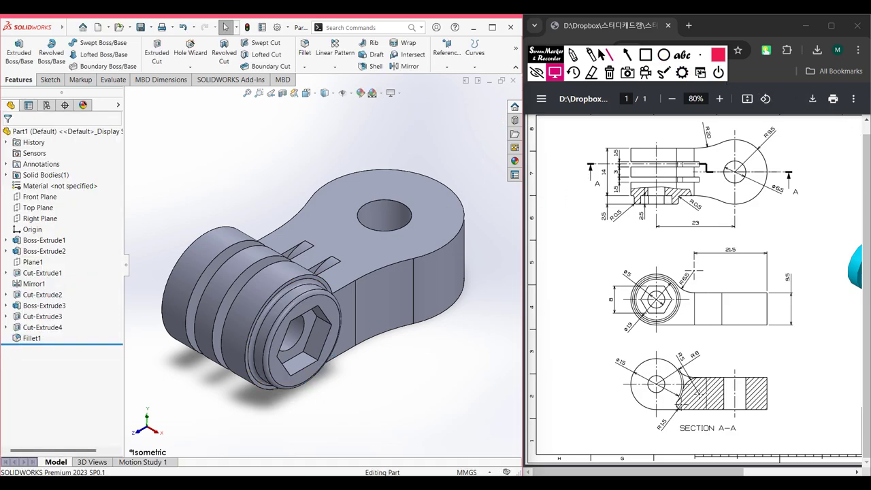
Step: Mark the R6.5 arc on the reference drawing with the freehand pen and clear the markings
left_click(574, 55)
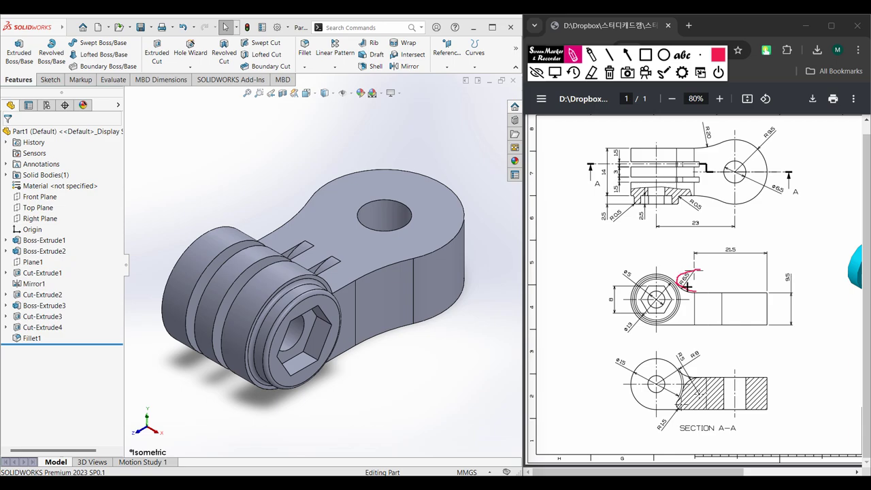
mouse_move(687, 285)
left_mouse_down()
mouse_move(707, 285)
mouse_move(677, 271)
mouse_move(695, 290)
mouse_move(682, 265)
mouse_move(697, 284)
left_mouse_up()
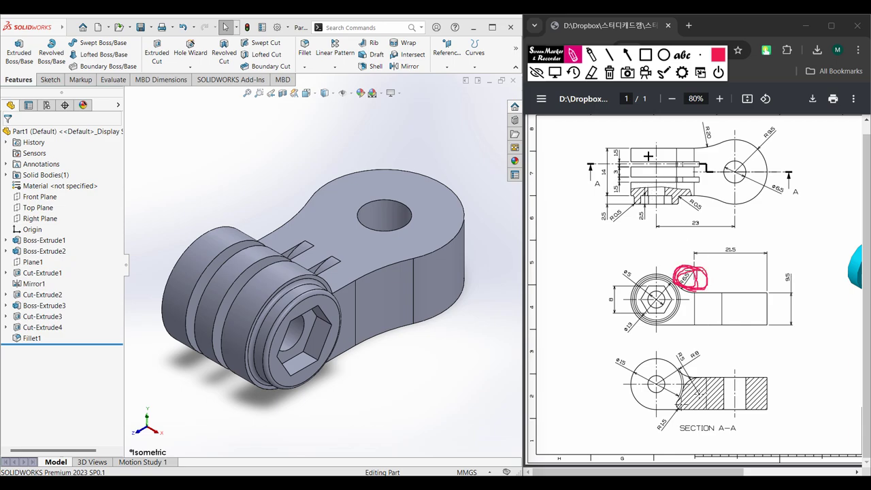
left_click(609, 72)
left_click(555, 73)
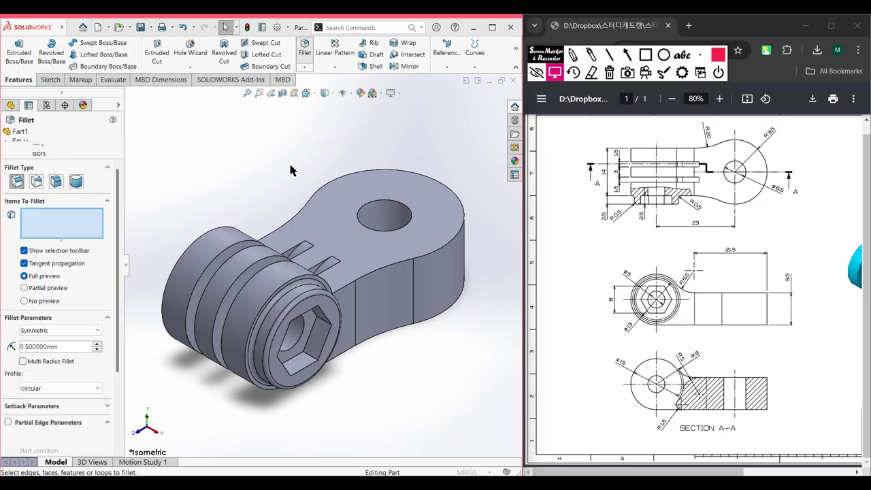
Step: Fillet the three edges where the slotted cylinder meets the arm's flat face with a 6.5 mm radius
type("6.5")
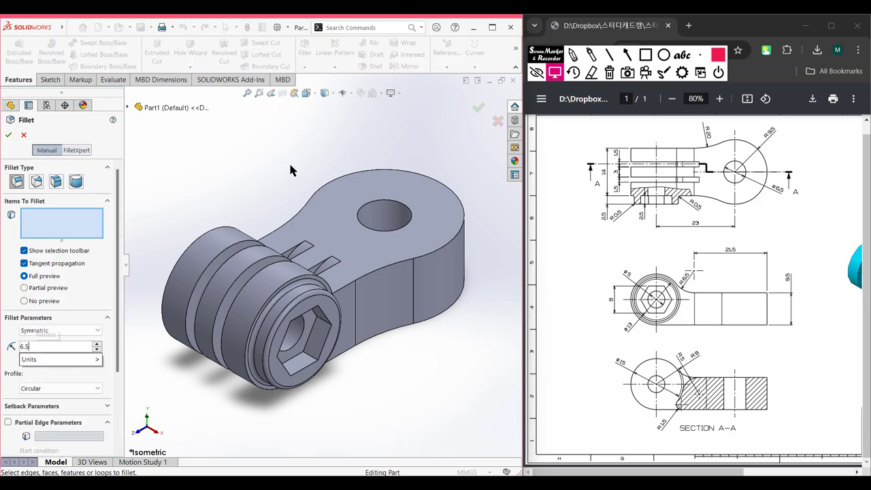
key("Return")
middle_click_drag(363, 200, 277, 235)
scroll(285, 240, "down", 5)
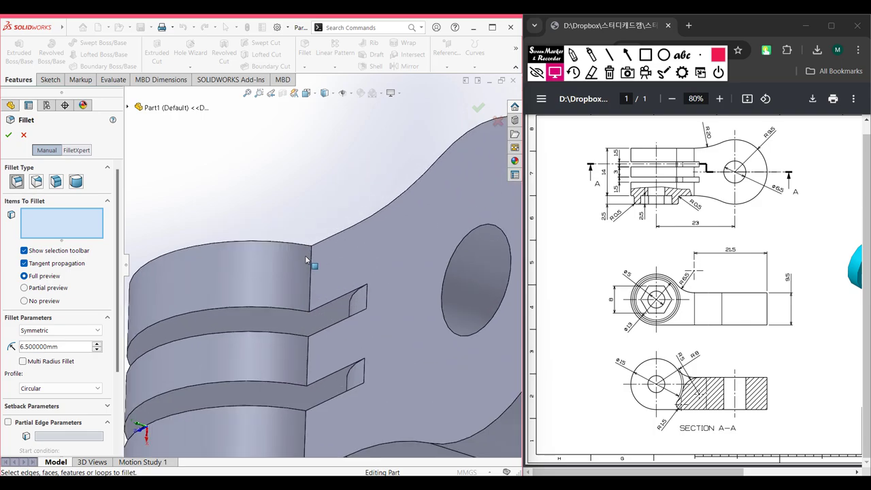
left_click(316, 311)
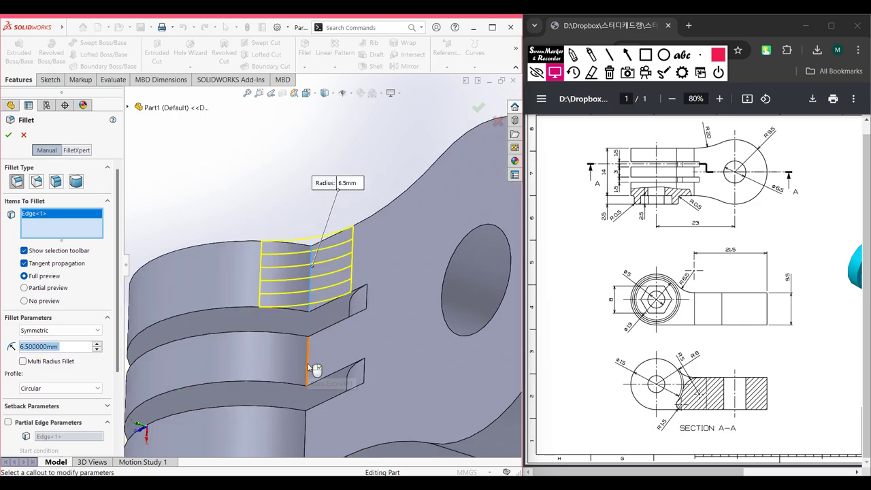
left_click(341, 345)
scroll(340, 343, "up", 4)
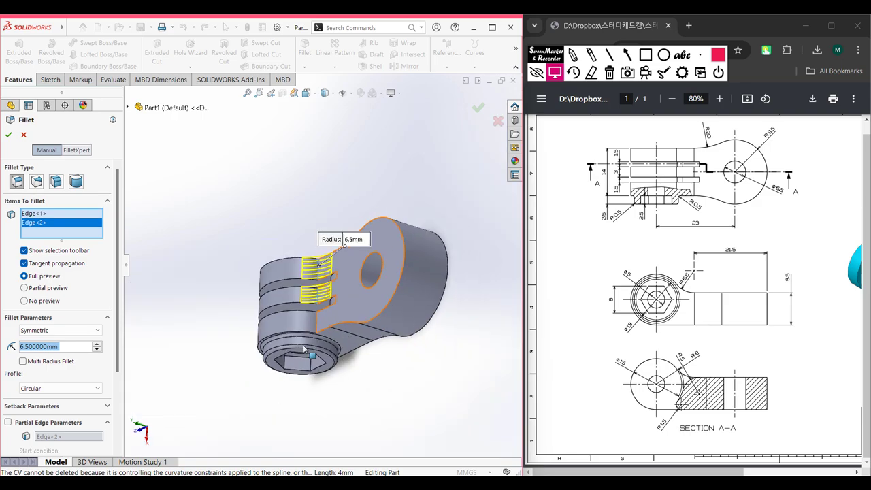
scroll(320, 313, "down", 2)
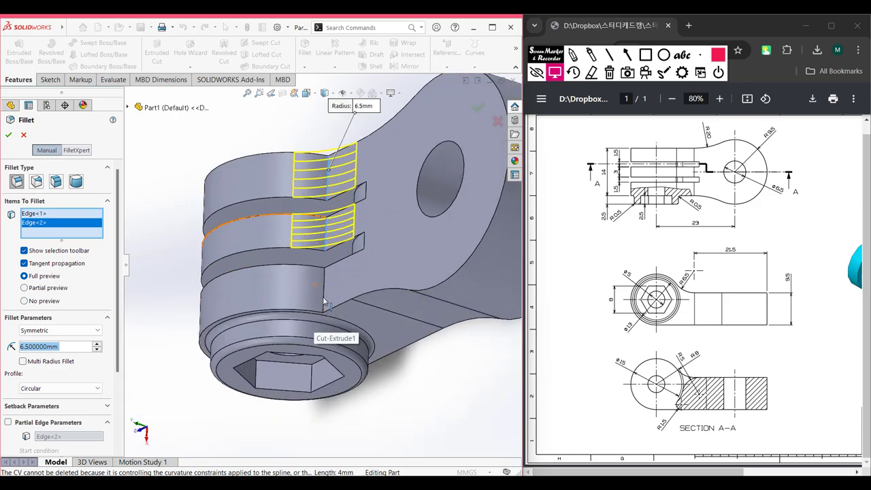
left_click(324, 302)
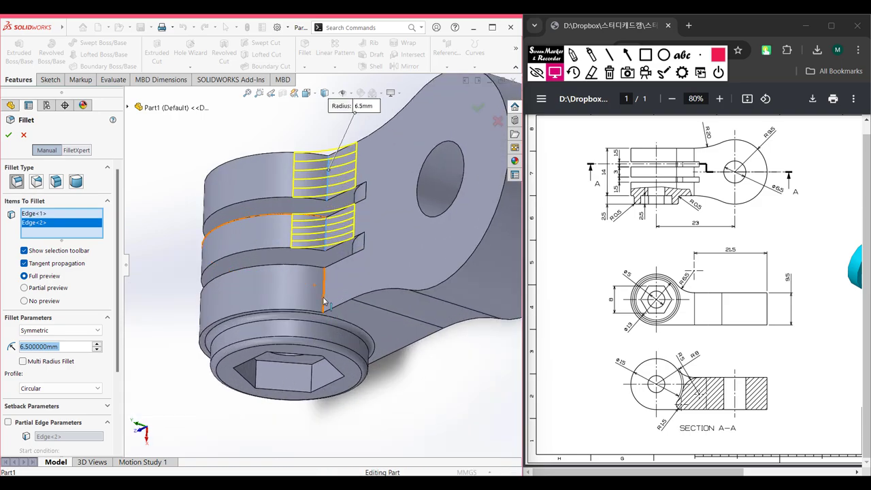
left_click(8, 136)
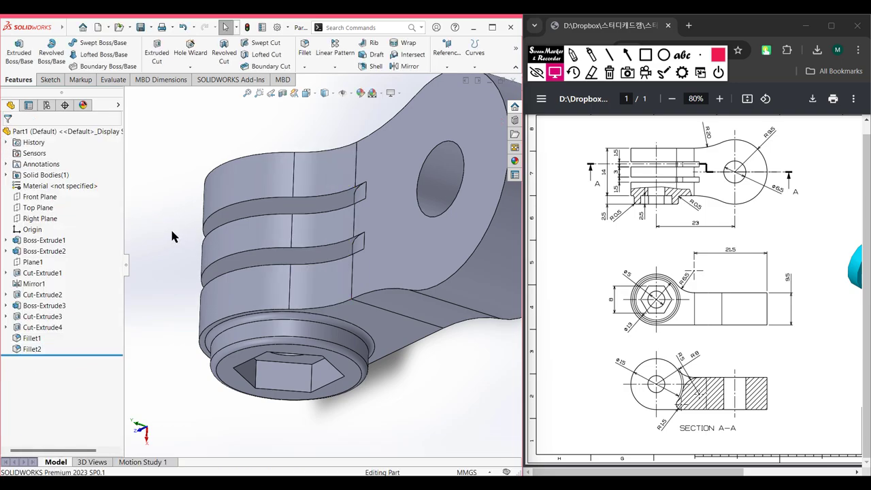
Step: Compare the part in isometric view with the whole reference drawing sheet at 50% zoom
key("ctrl+7")
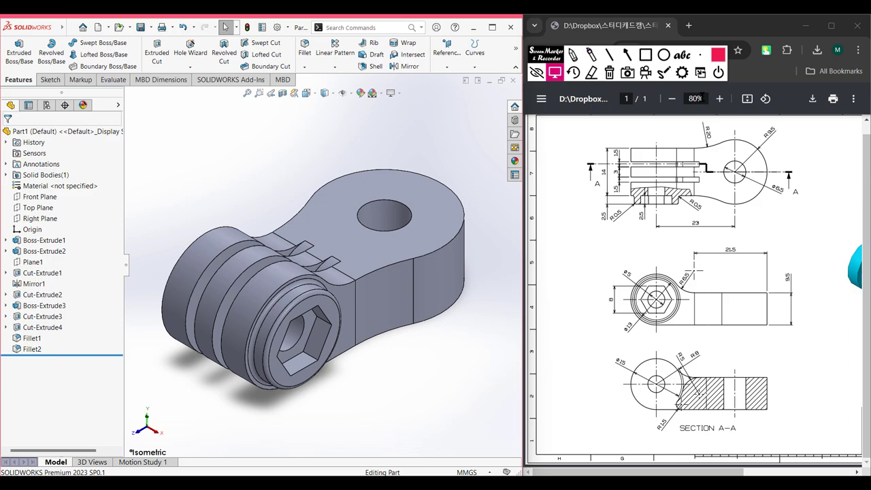
left_click(673, 99)
left_click(672, 99)
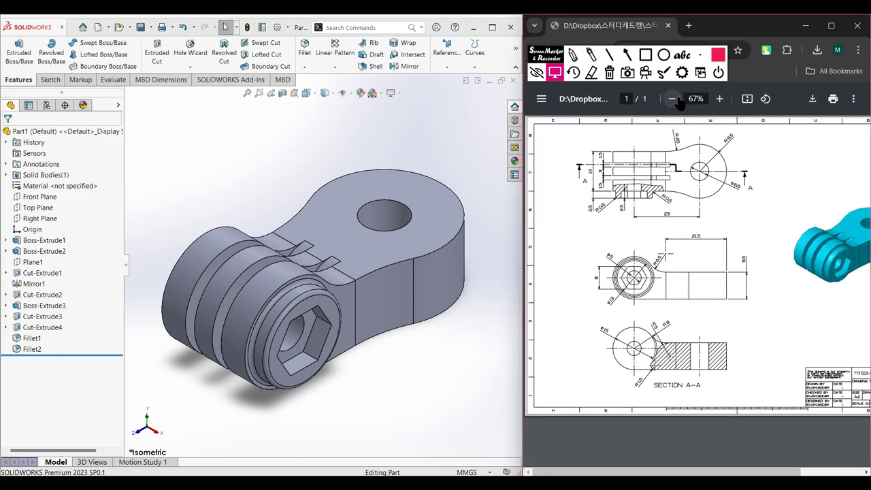
left_click(678, 99)
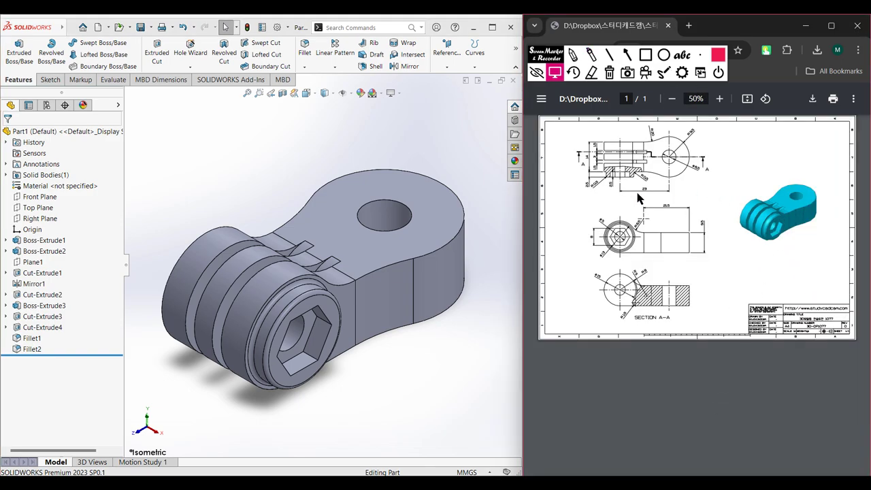